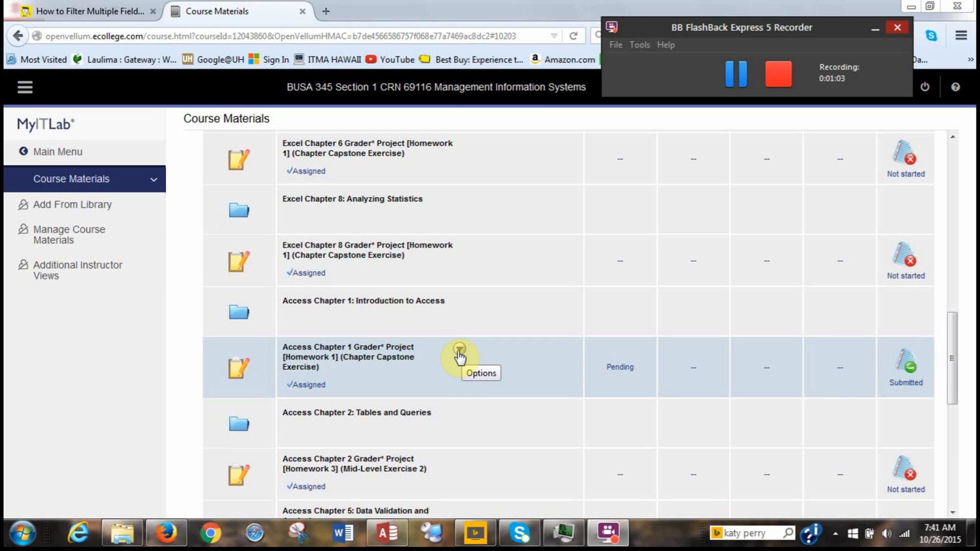
Step: Open the Access Chapter 1 Grader Project [Homework 1] assignment and bring up its list of downloadable starting files
click(458, 351)
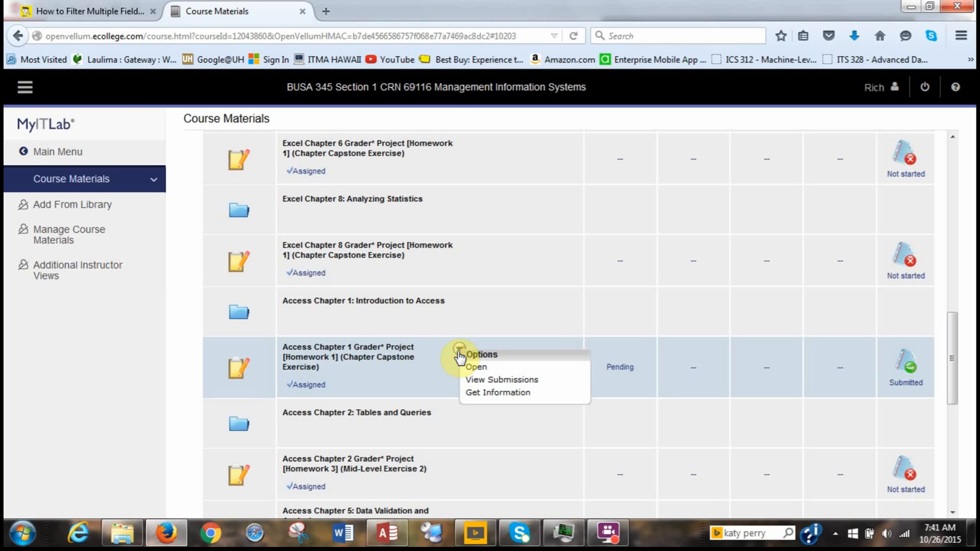
click(478, 370)
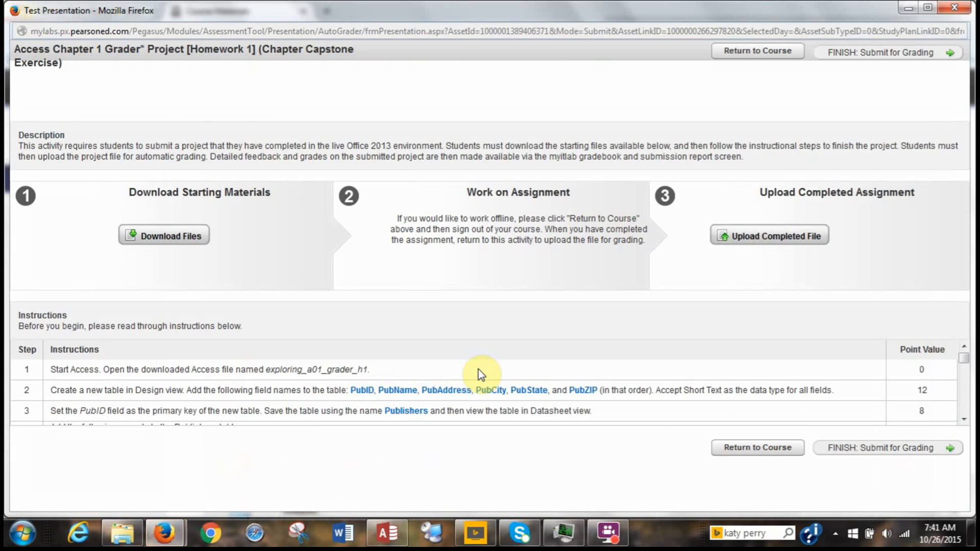
mouse_move(610, 536)
click(173, 239)
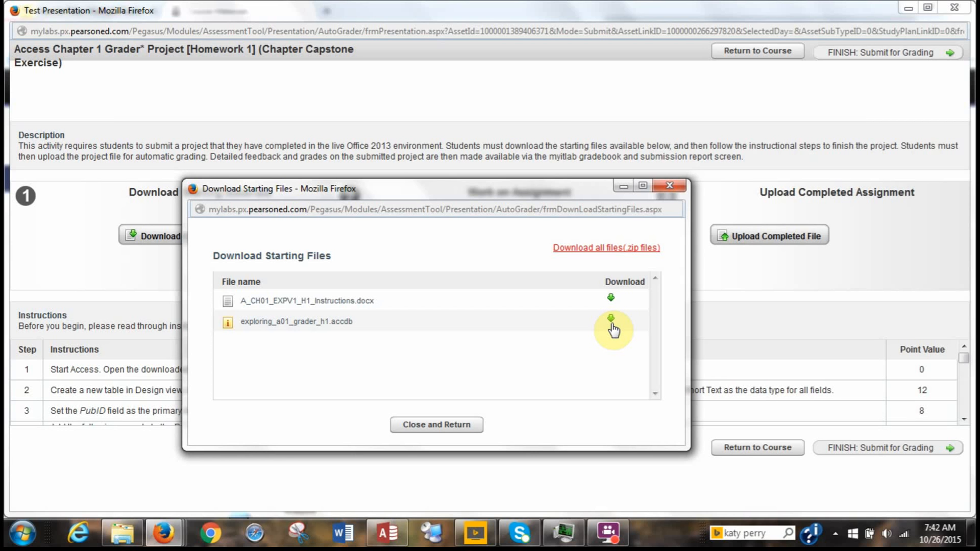
click(608, 534)
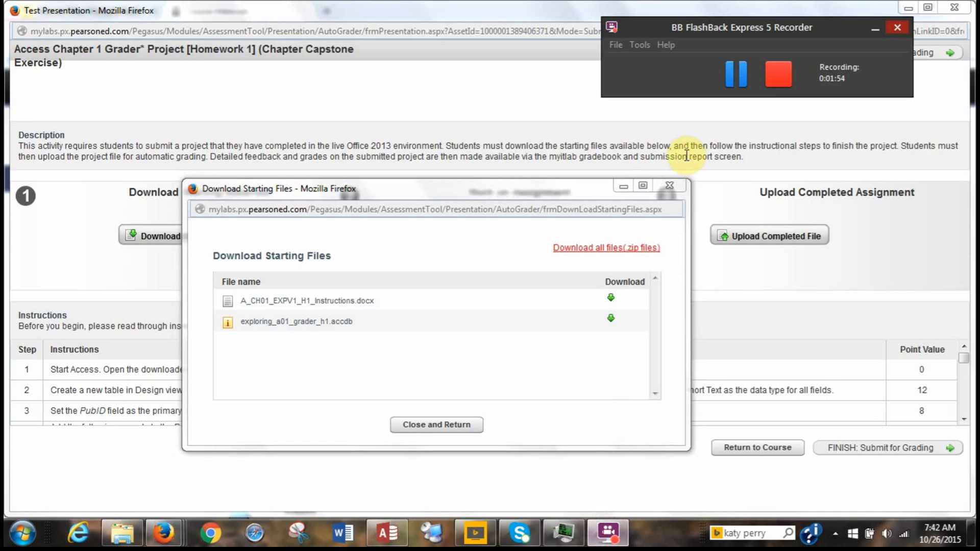
click(735, 73)
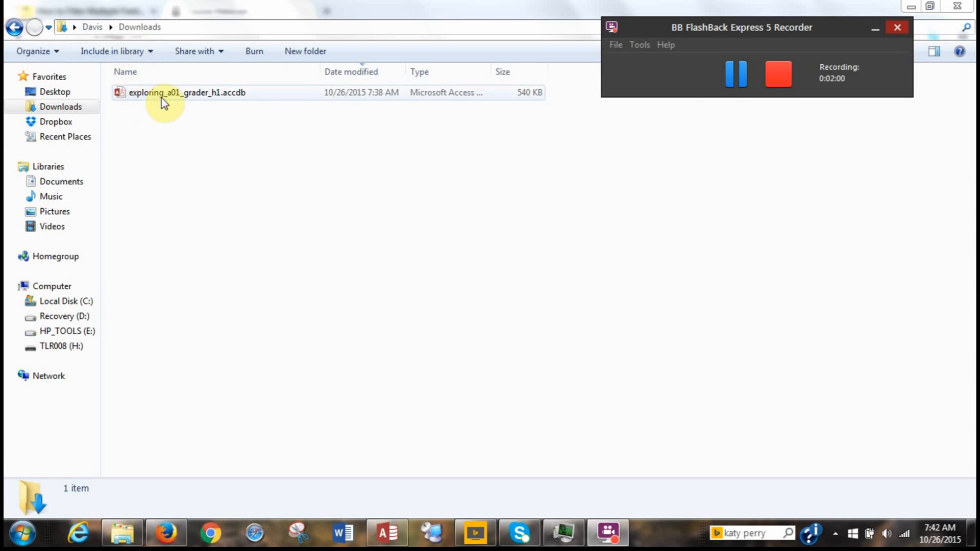
Step: Open the downloaded database exploring_a01_grader_h1.accdb in Access and enable its content
double_click(273, 96)
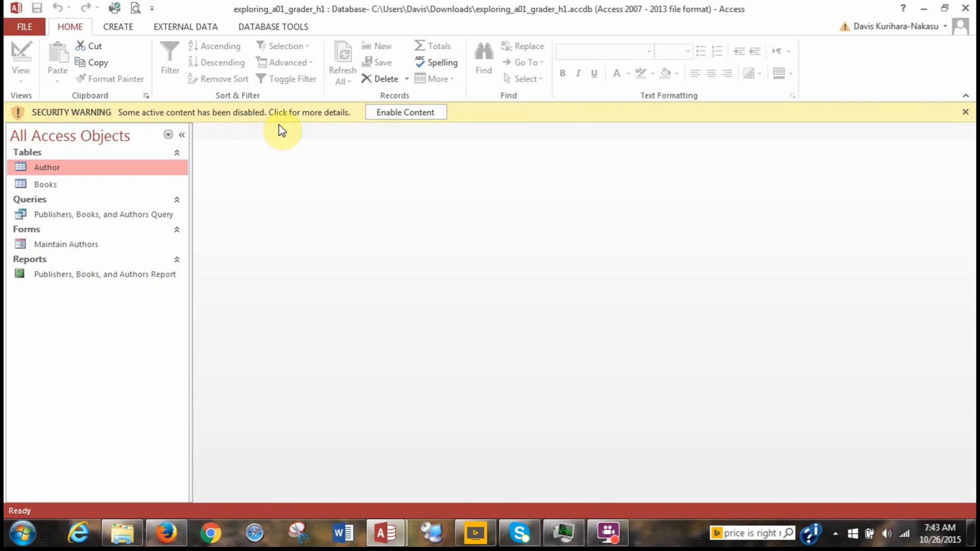
click(427, 114)
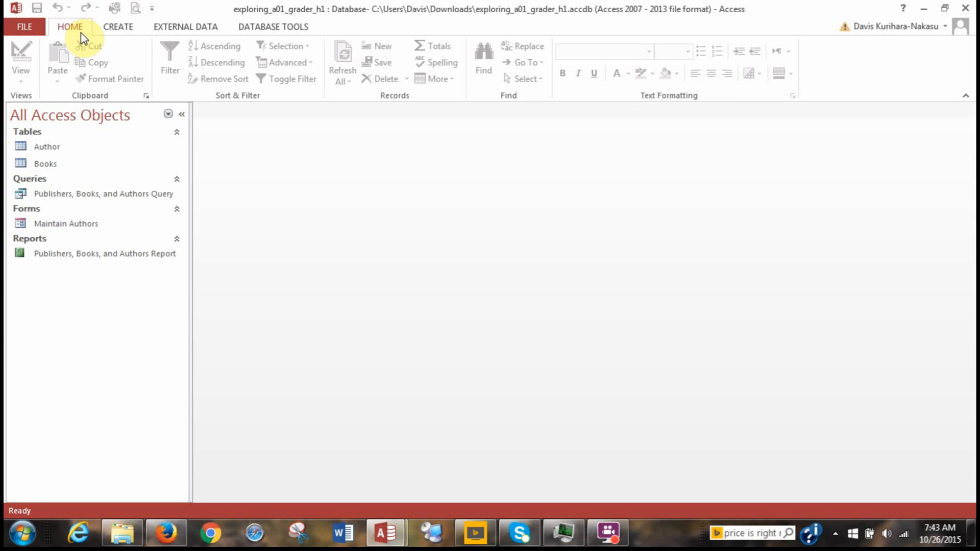
Step: Create a new table in Design view and add the fields PubID, PubName and PubAddress
click(121, 32)
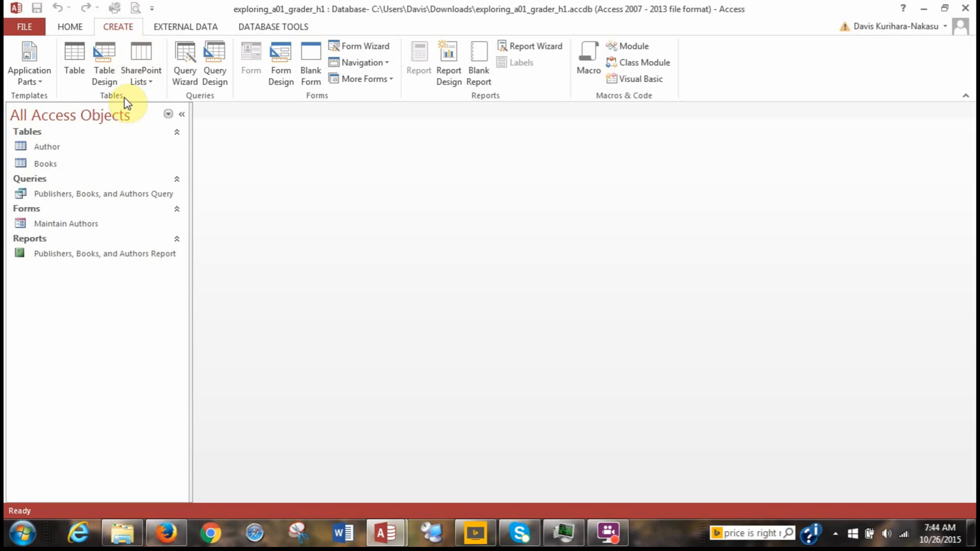
click(108, 74)
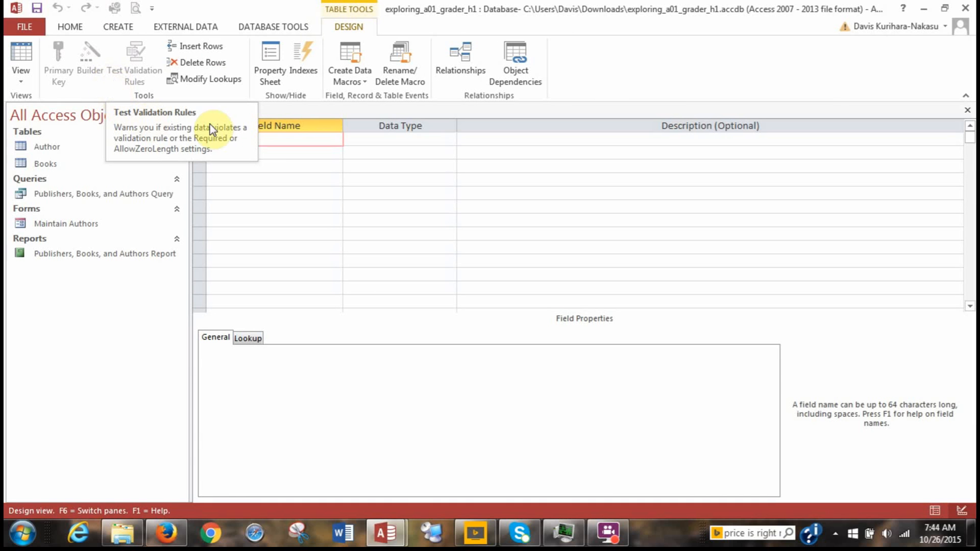
click(320, 148)
click(286, 139)
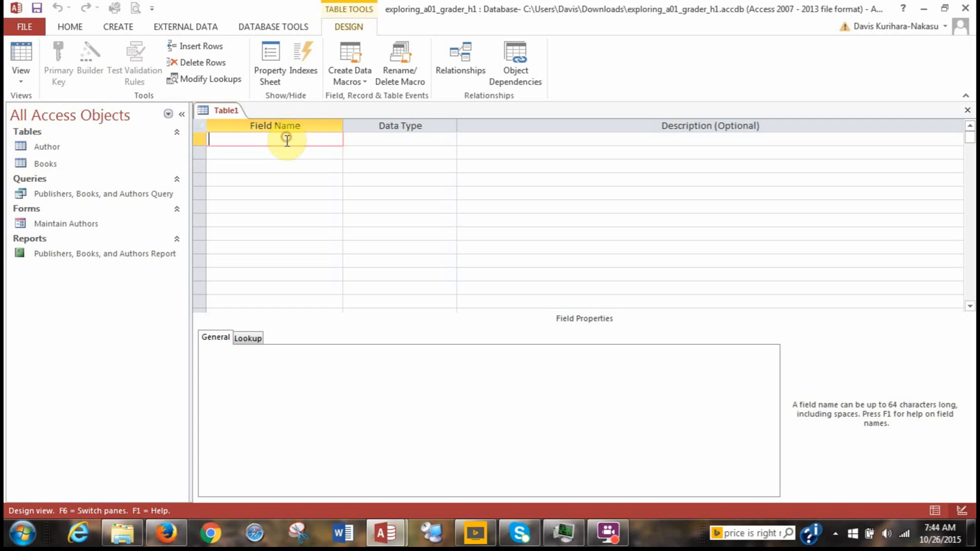
text(PubID)
click(284, 153)
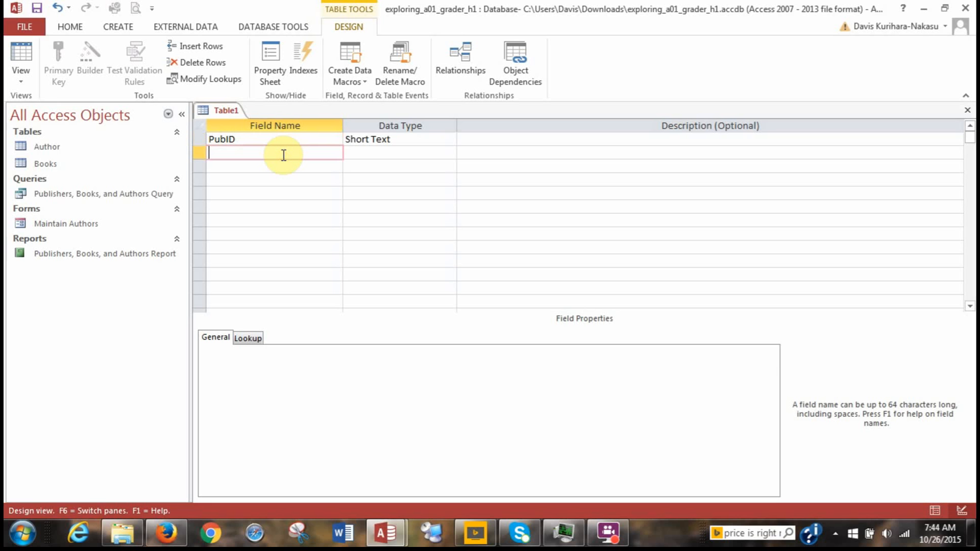
text(PubName)
click(271, 164)
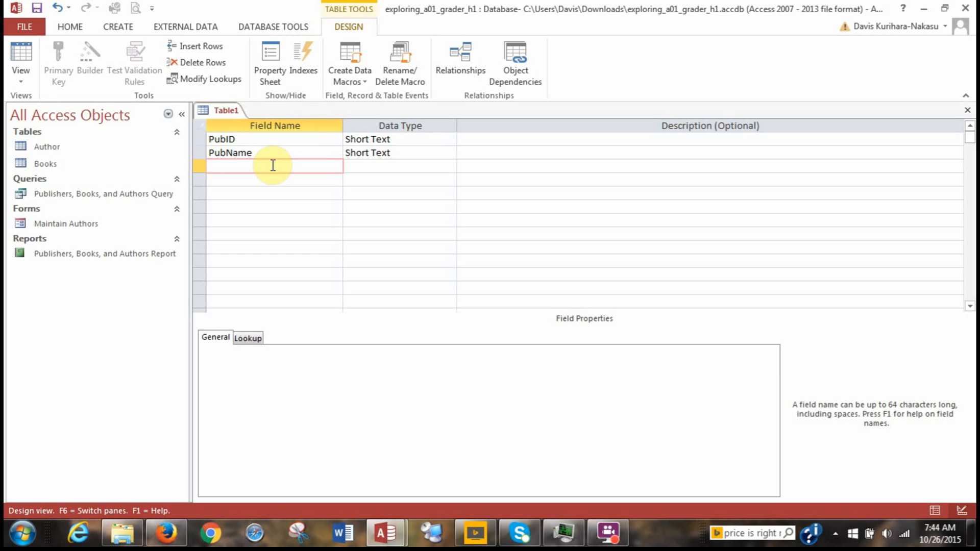
text(PubAddress)
Step: Add the fields PubCity, PubState and PubZip below PubAddress, accepting Short Text as their data type
click(253, 182)
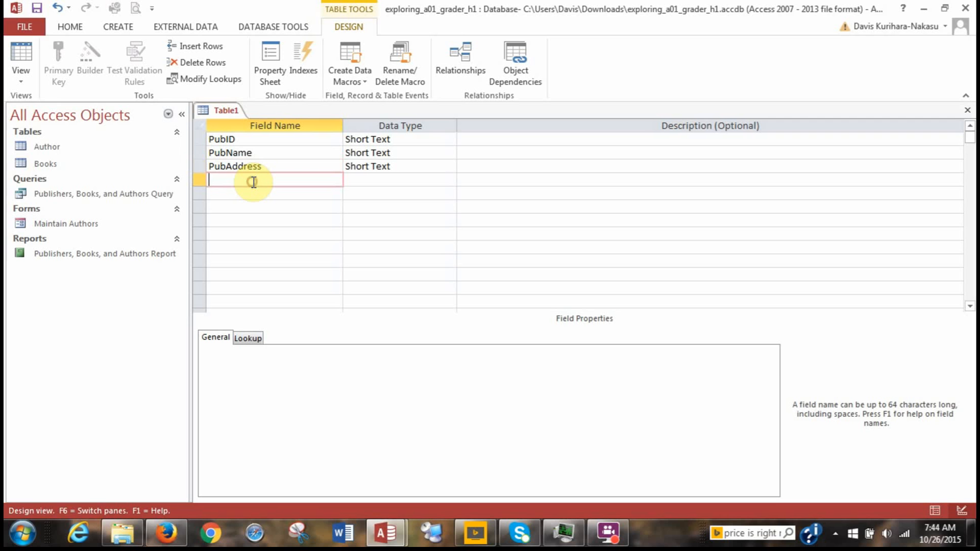
text(PubCity)
click(237, 192)
text(Pub)
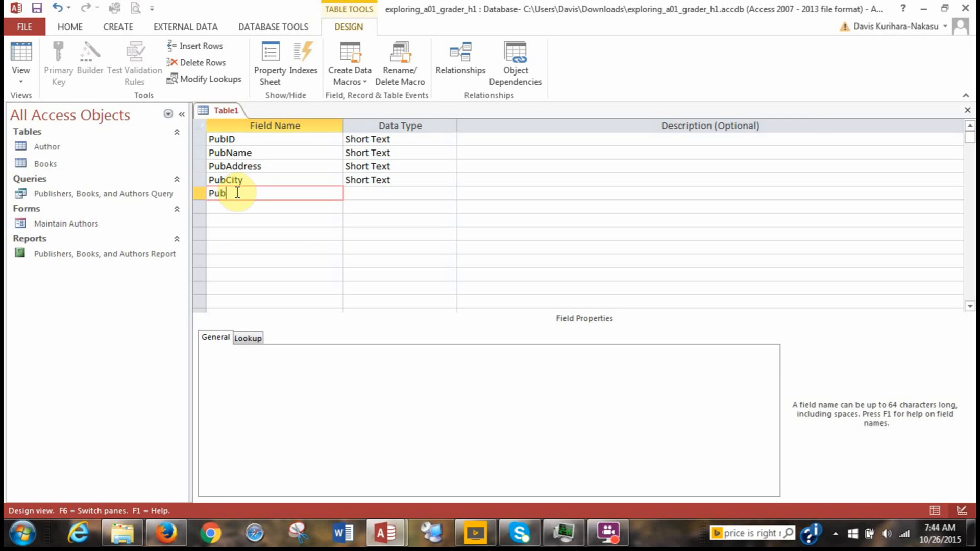
text(State)
click(232, 207)
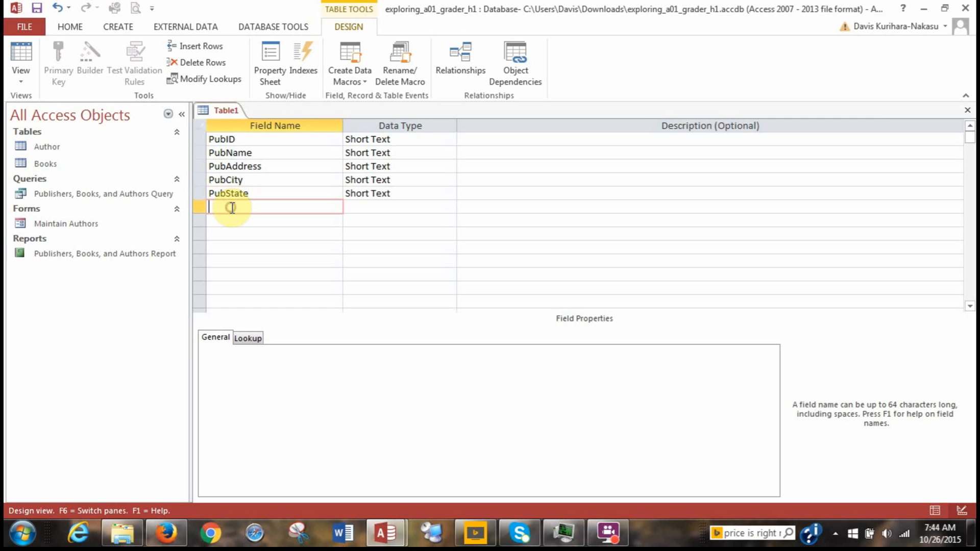
text(PubZip)
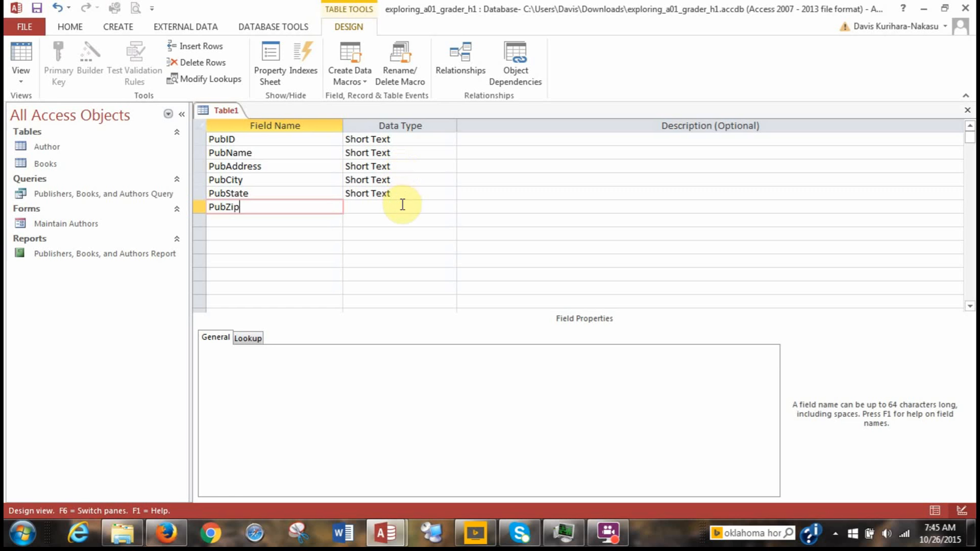
click(376, 206)
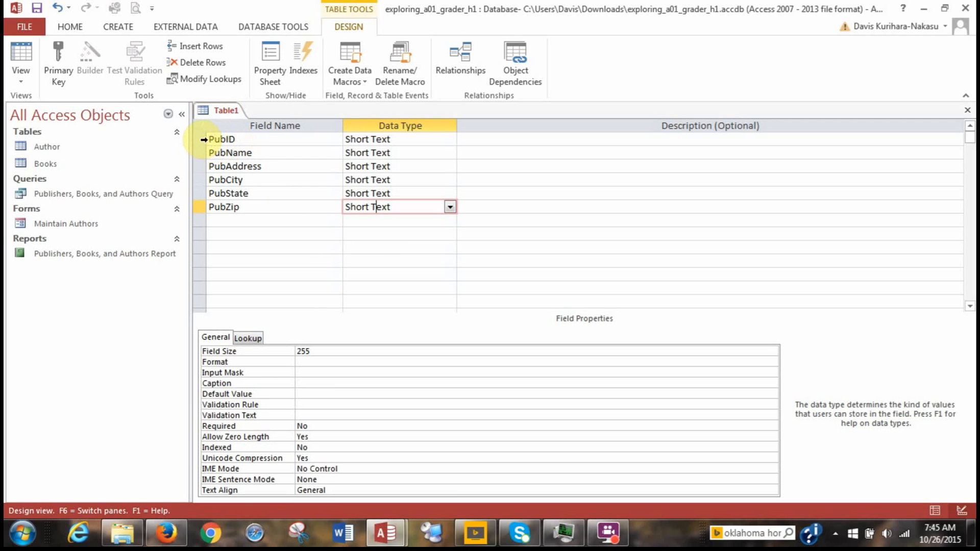
Step: Set PubID as the primary key and save the table under the name Publishers
click(195, 139)
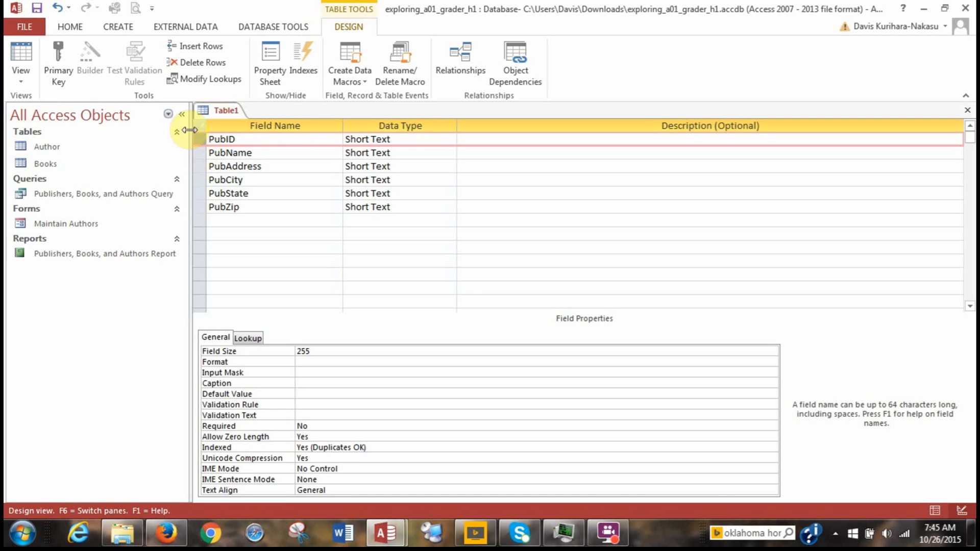
click(55, 81)
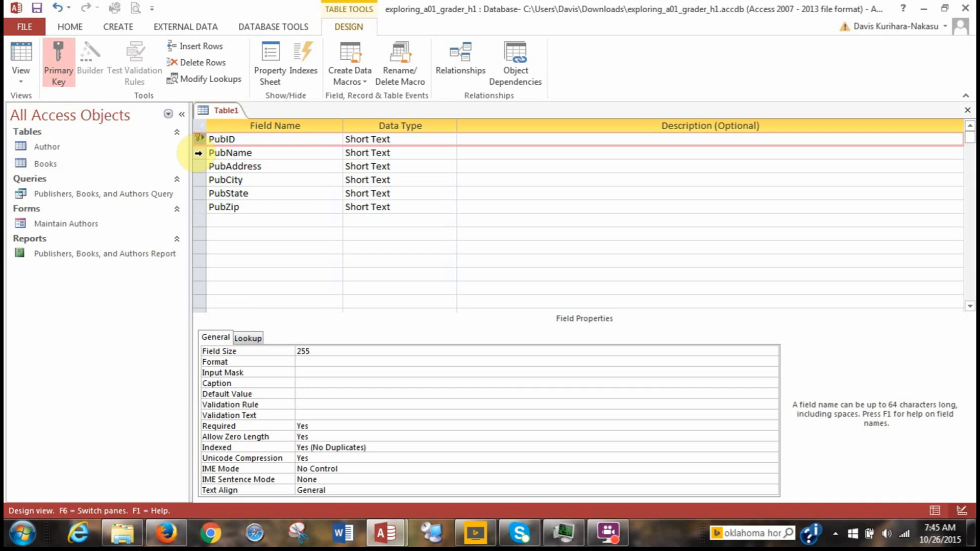
right_click(229, 113)
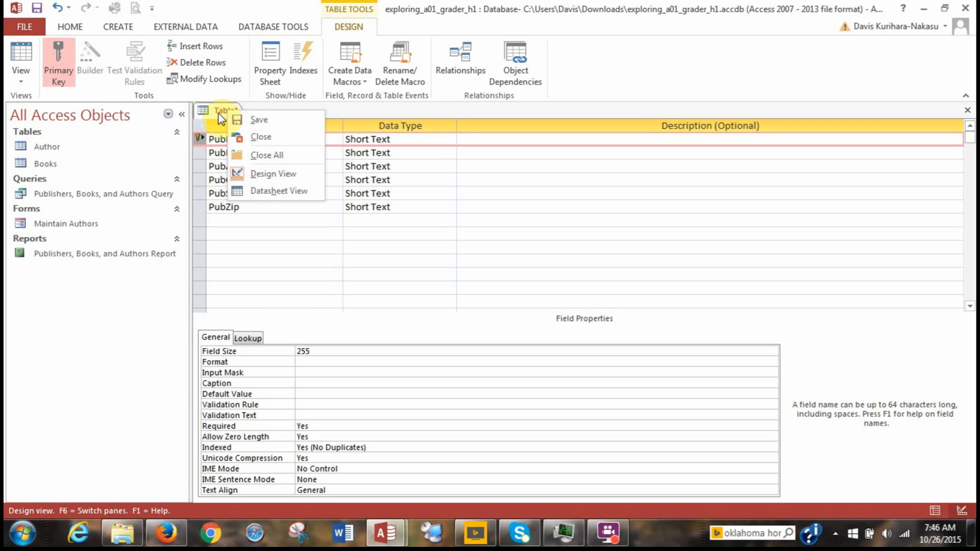
click(254, 118)
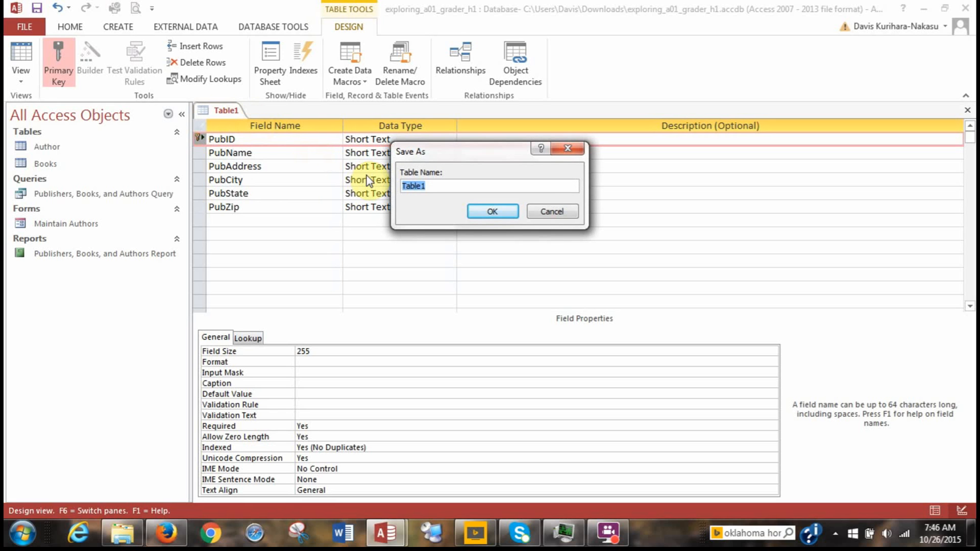
text(Publishers)
click(491, 212)
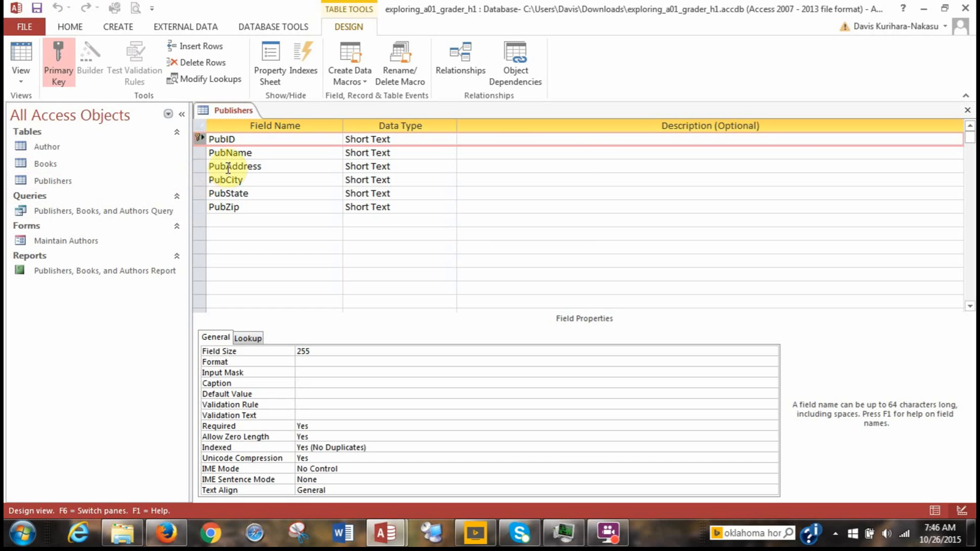
Step: Switch the Publishers table to Datasheet view
right_click(226, 115)
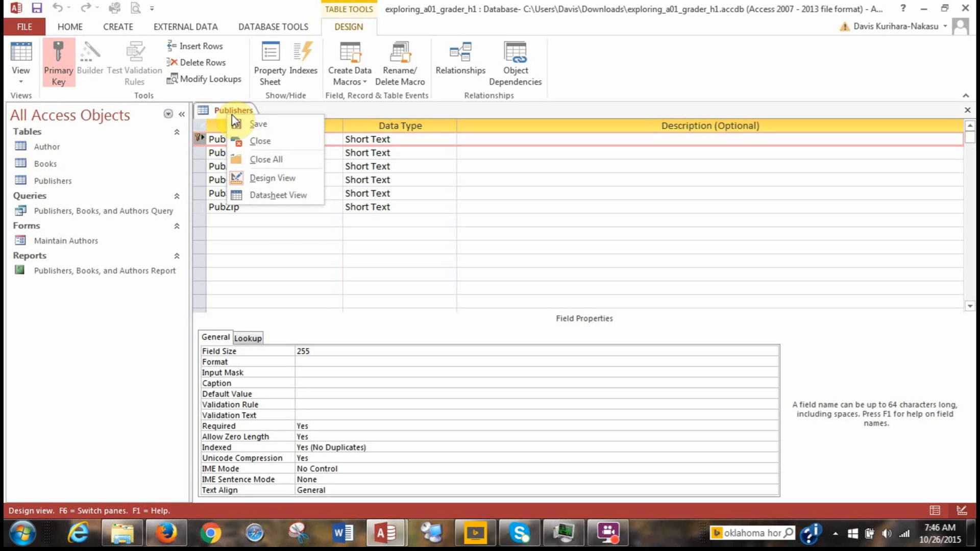
click(257, 195)
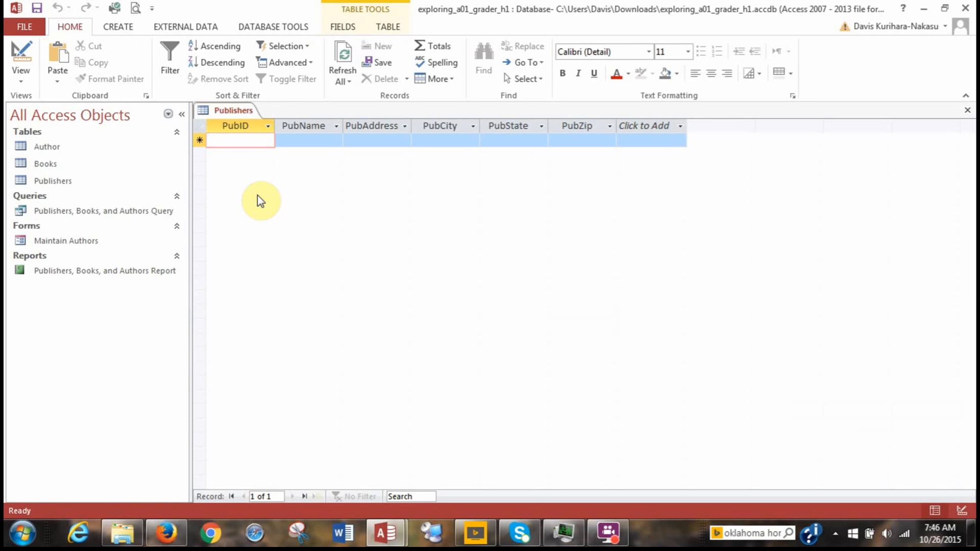
click(24, 80)
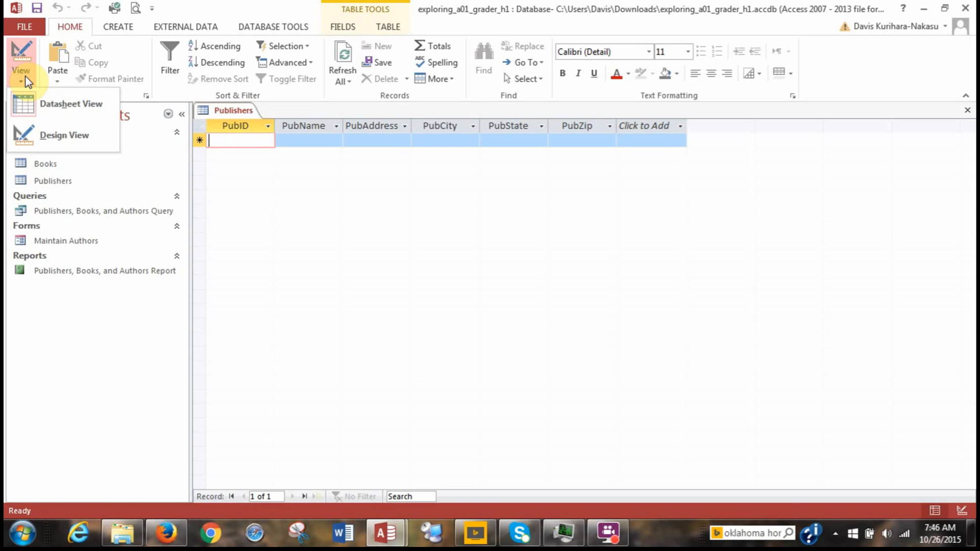
click(26, 77)
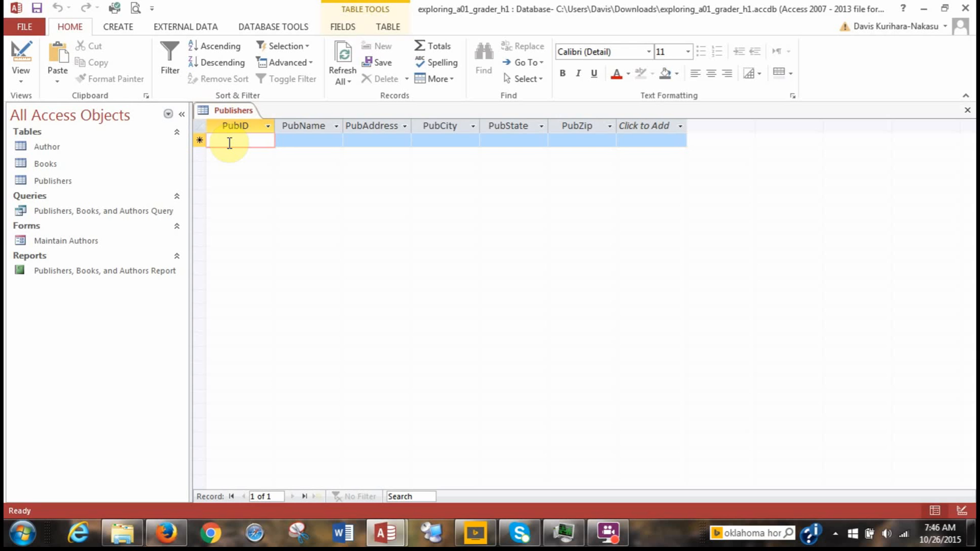
Step: Start the first Publishers record with PubID KN, PubName Knopf and the publisher's street address
text(KN)
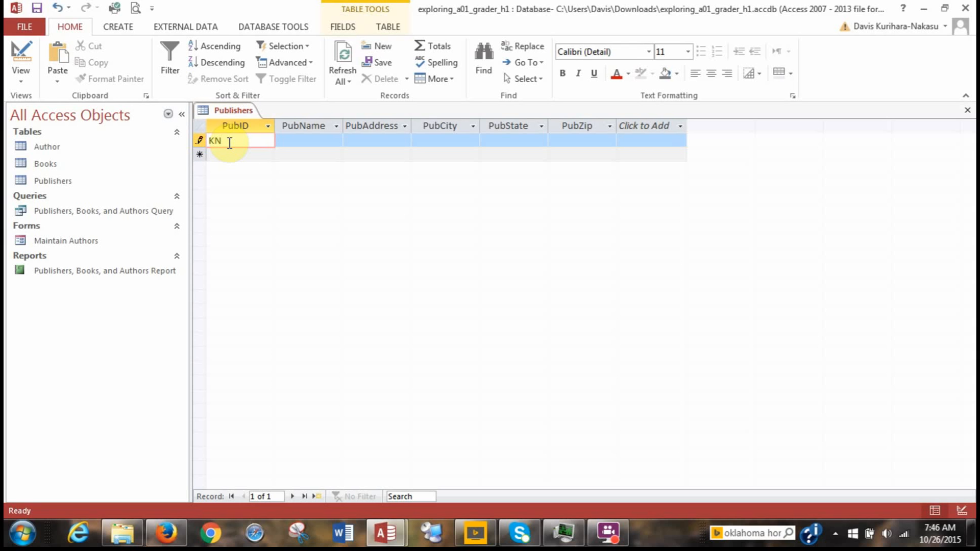
key(Tab)
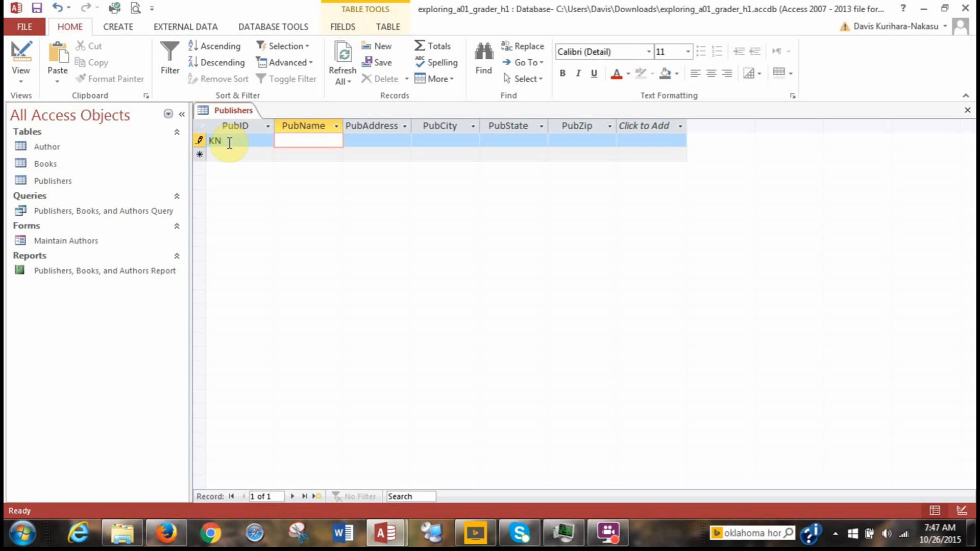
text(Kno)
text(pf)
key(Tab)
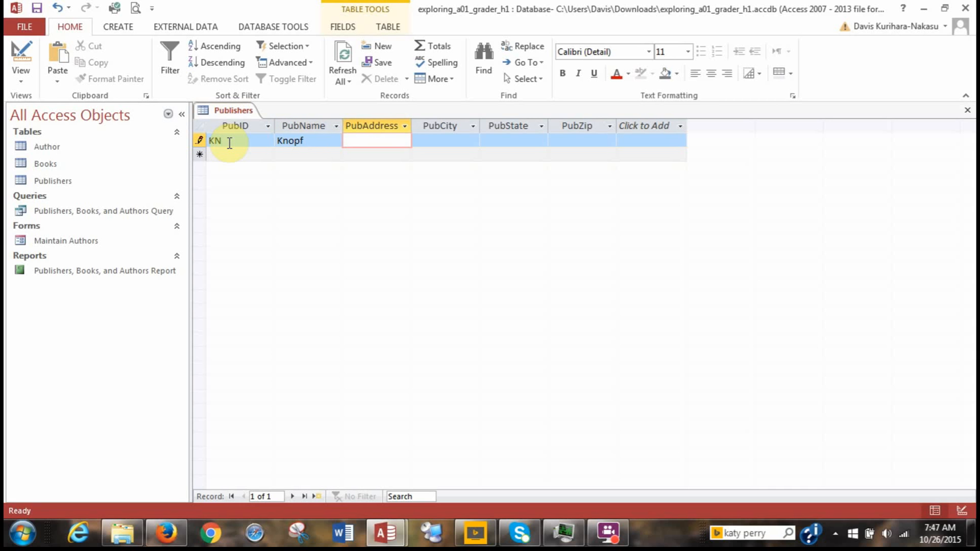
text(299)
text( Park)
text( Avenue)
key(Tab)
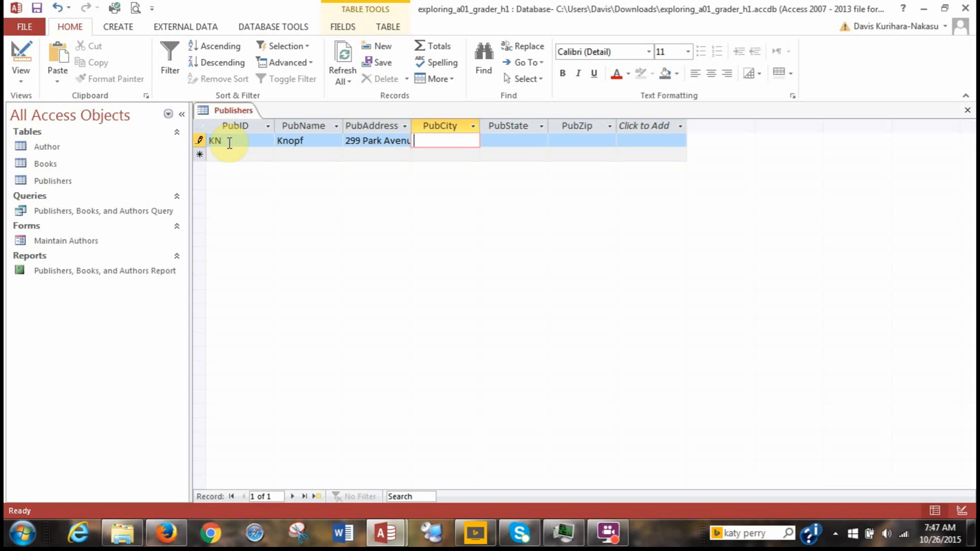
Step: Complete the Knopf record with city New York, state NY and the publisher's ZIP code
text(New York)
key(Tab)
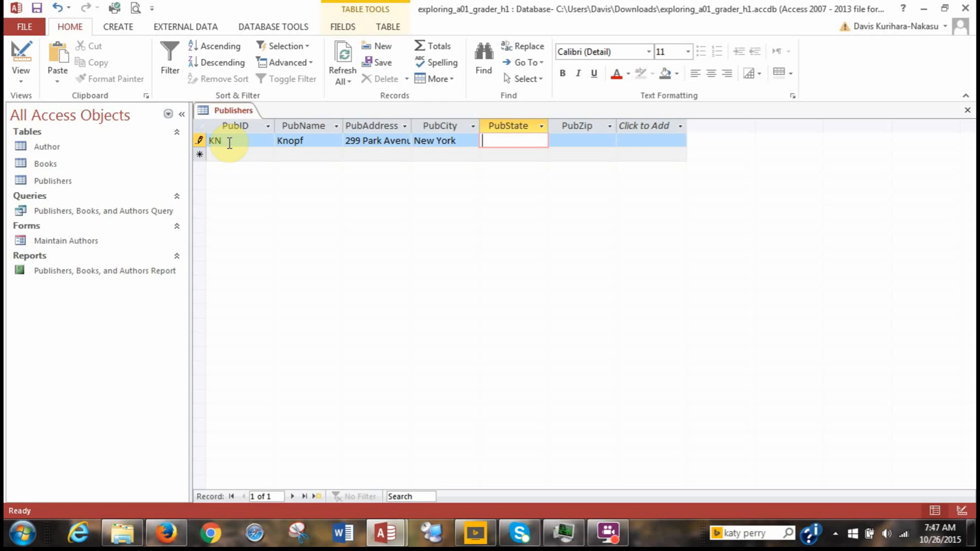
text(NY)
key(Tab)
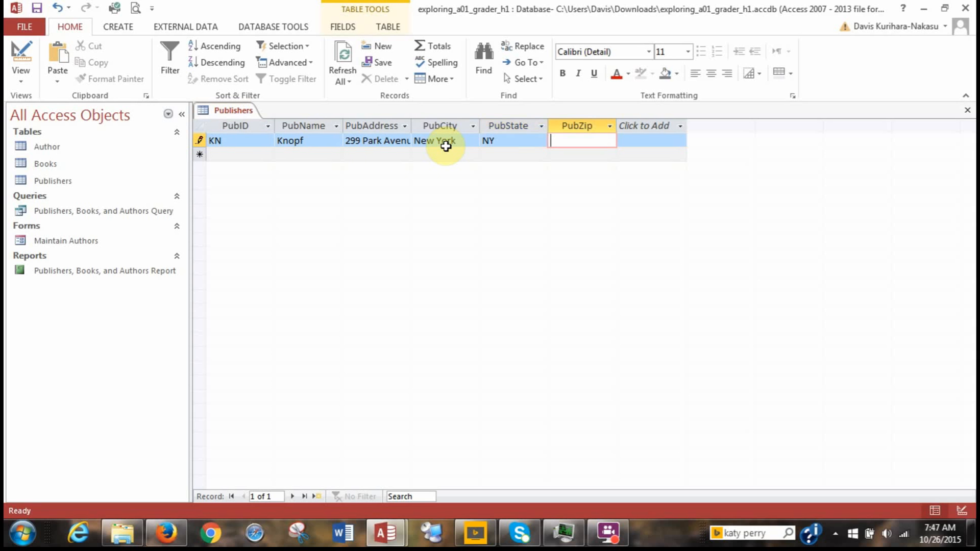
text(101)
text(71)
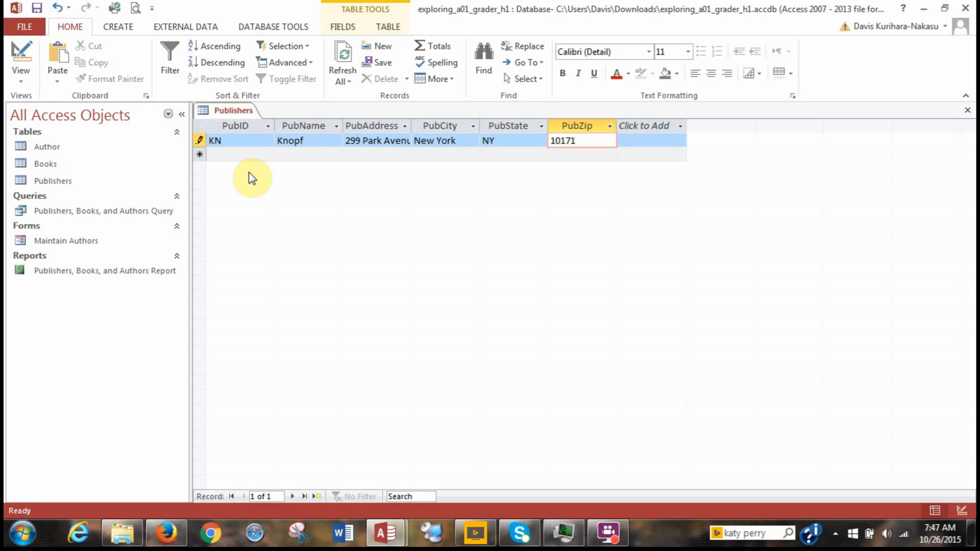
key(Tab)
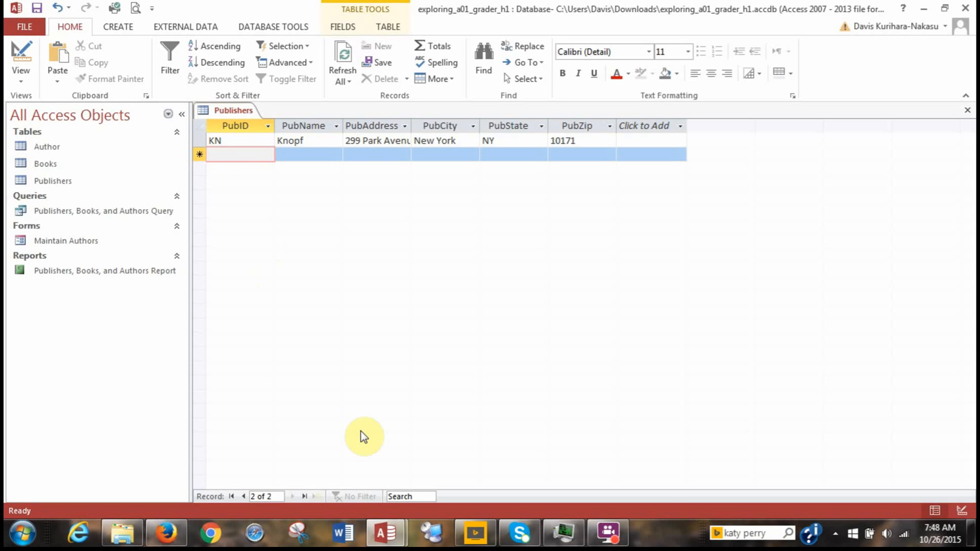
click(601, 542)
click(735, 74)
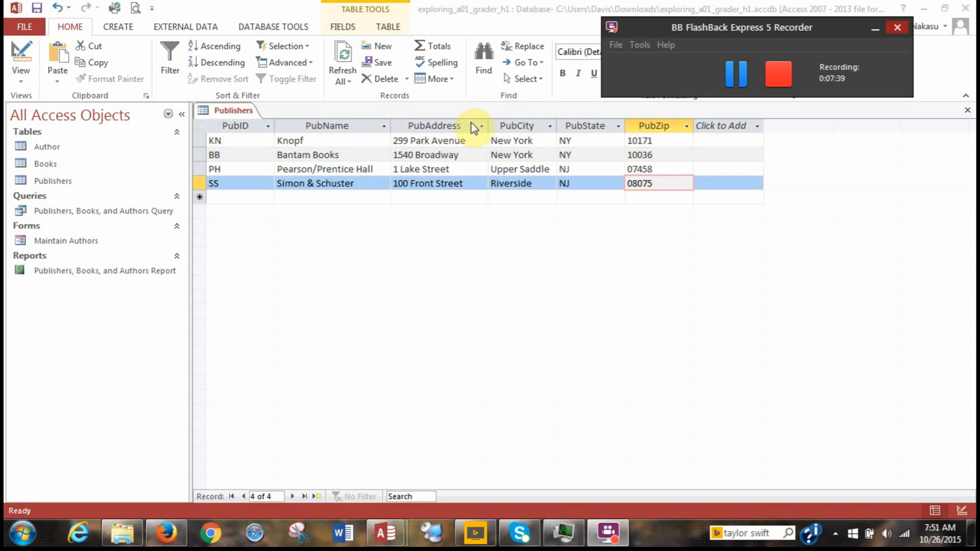
Step: Widen the PubName column slightly, and save and close the Publishers table
click(398, 126)
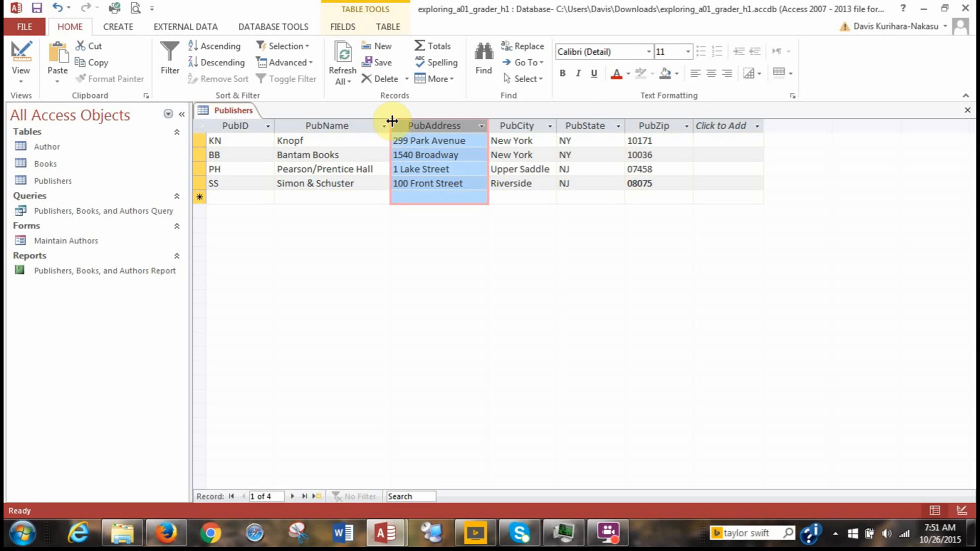
drag(389, 124, 395, 123)
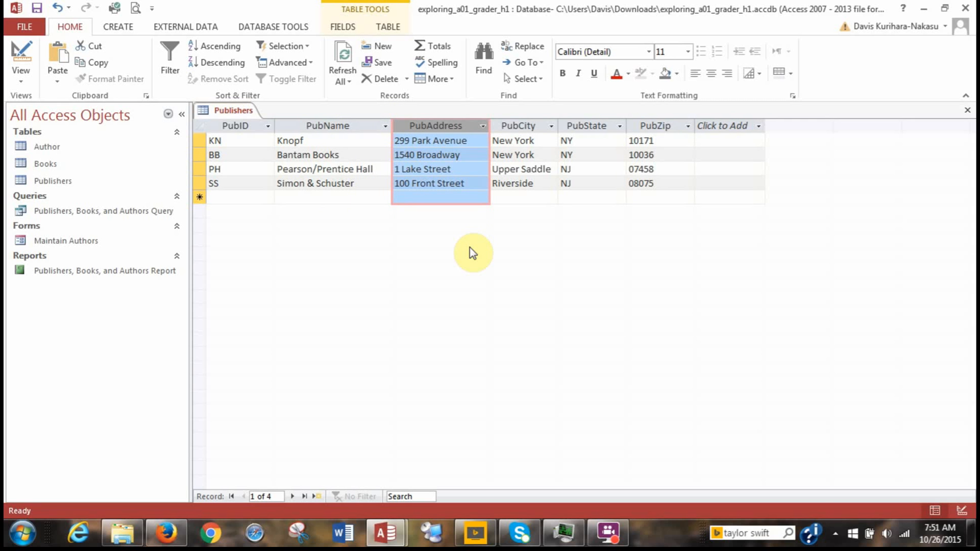
right_click(230, 113)
click(234, 120)
right_click(235, 115)
click(265, 143)
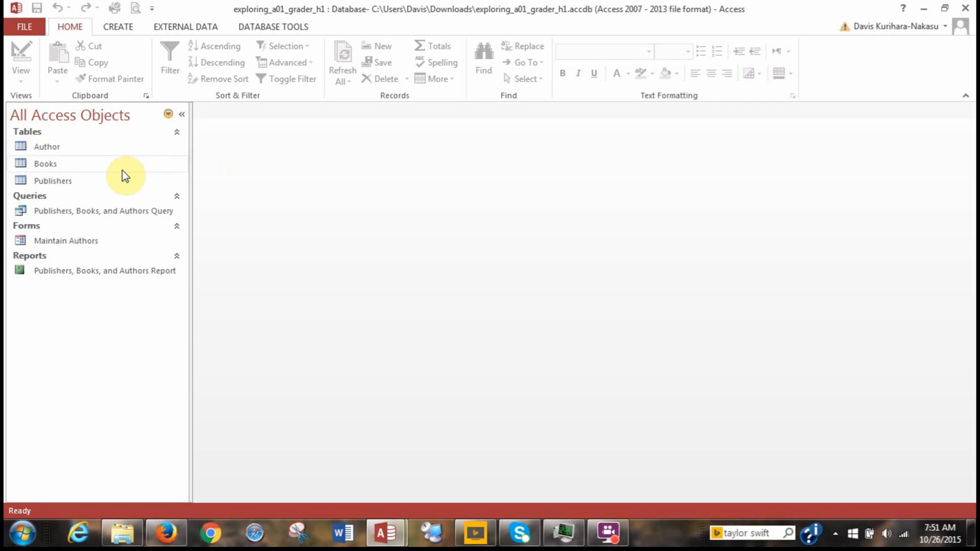
Step: Open the Books table and start a new record with AuthorCode 15 and the title The Innocence Game
double_click(50, 164)
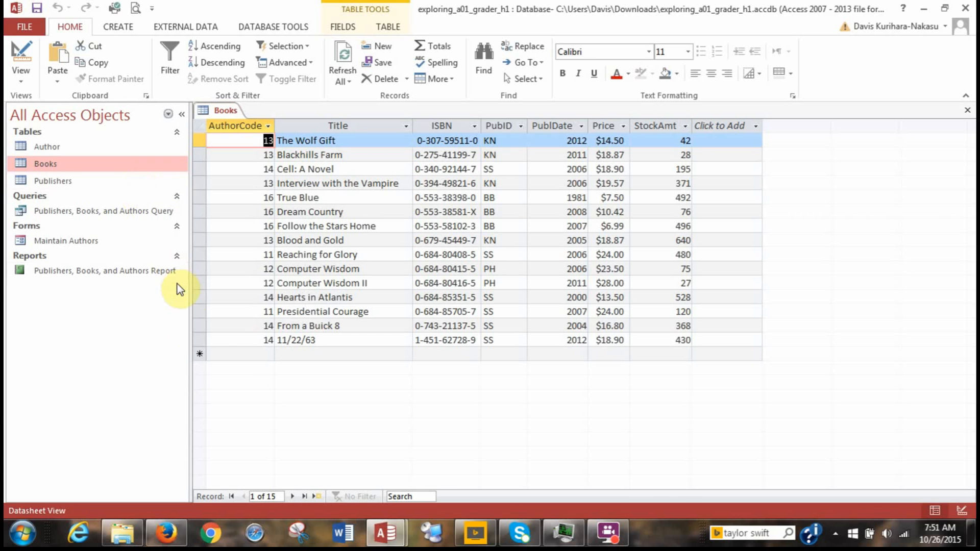
click(240, 355)
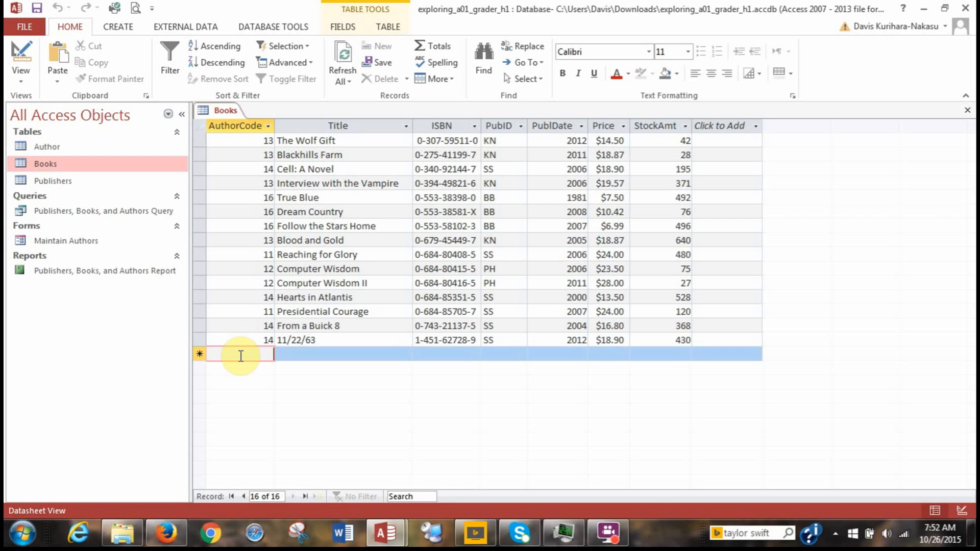
text(15)
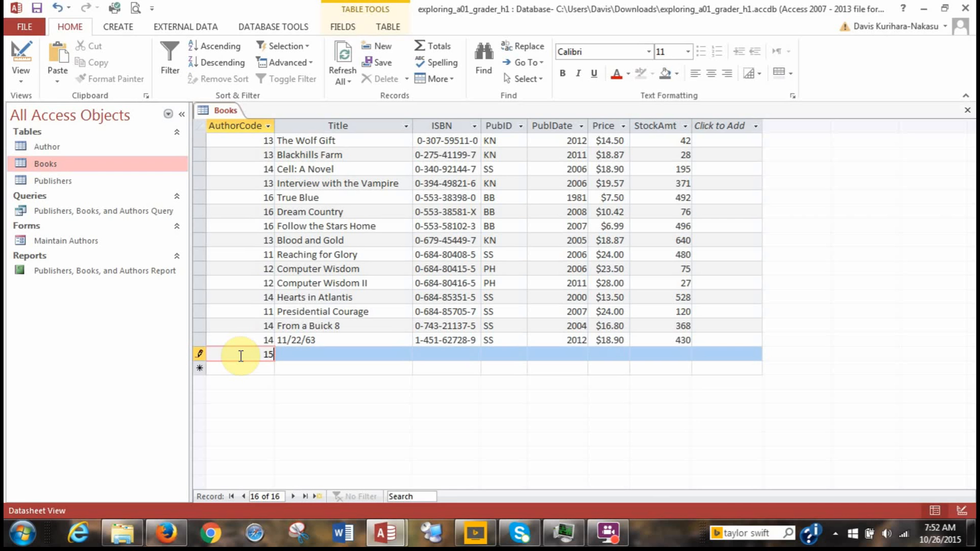
click(313, 358)
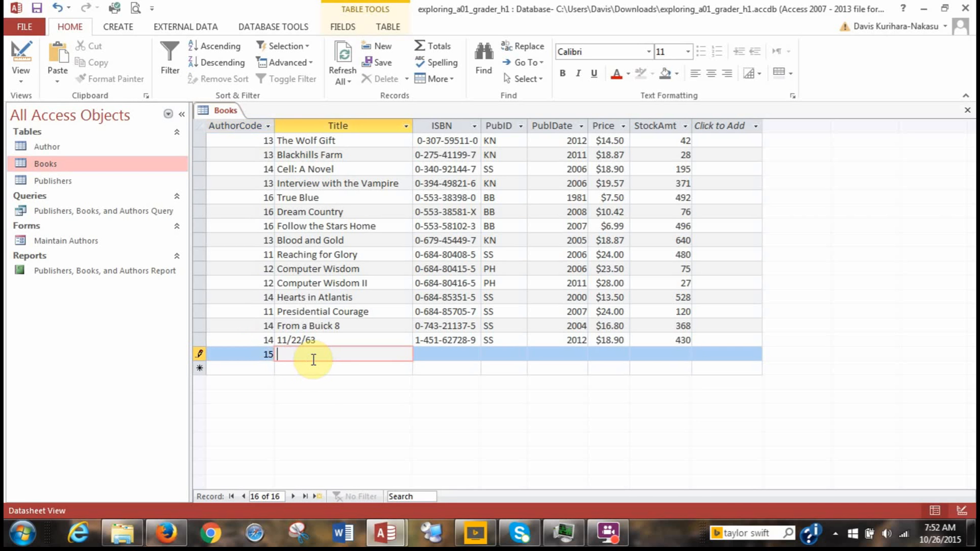
text(The Inne)
text(cence)
key(BackSpace)
key(BackSpace)
text(ce)
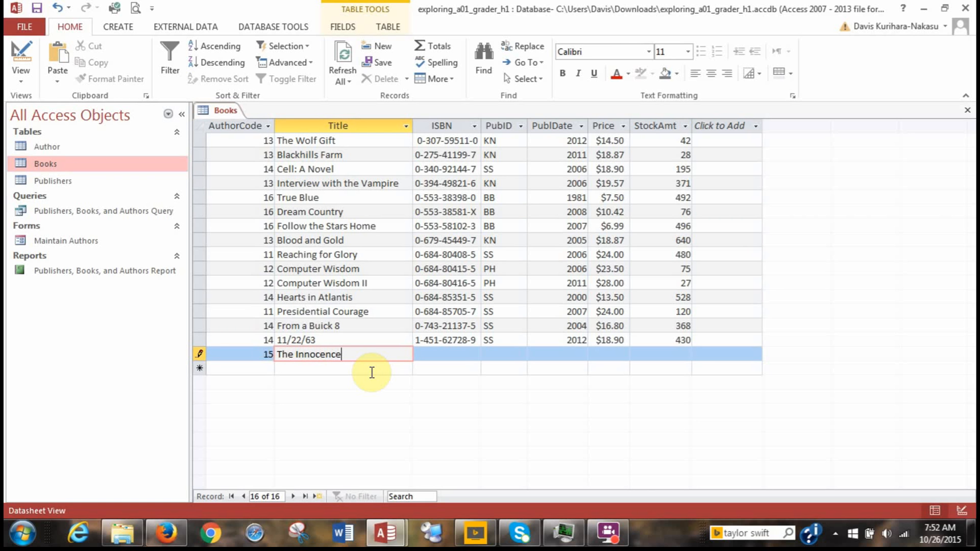
text( Game)
click(420, 353)
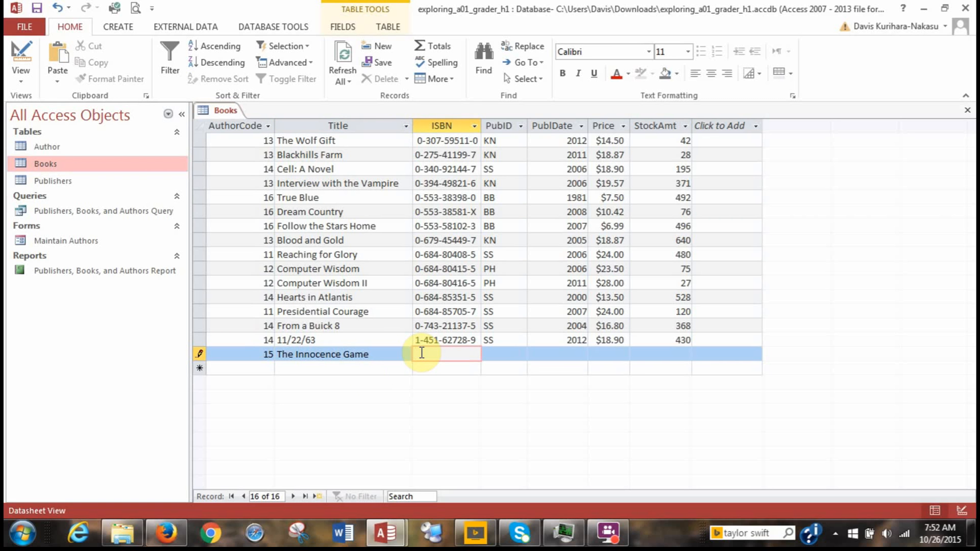
text(0-307-)
text(96125-7)
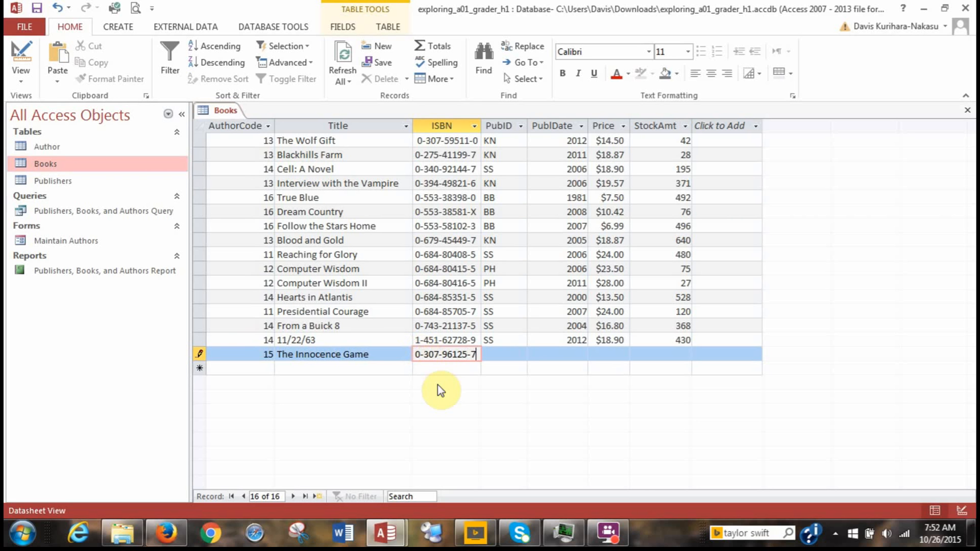
click(498, 355)
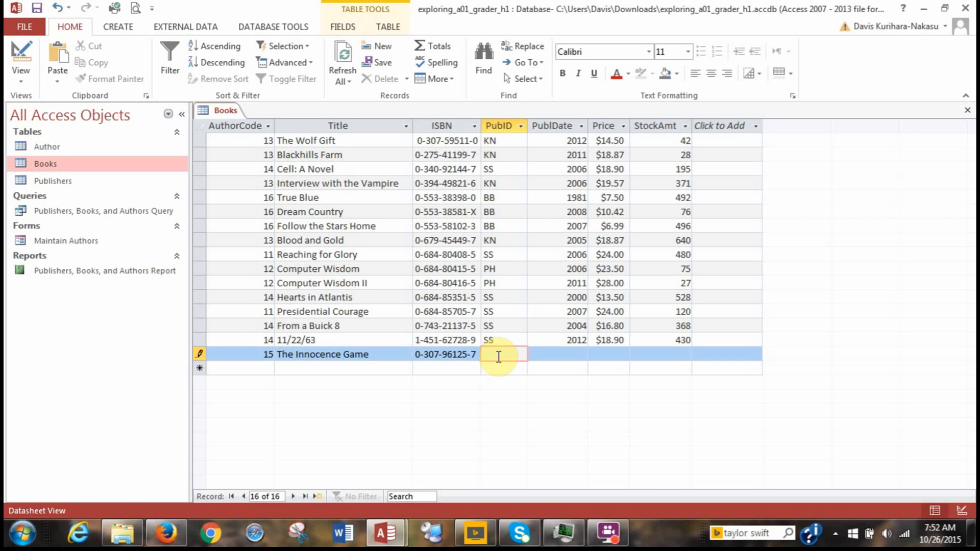
text(KN)
key(Tab)
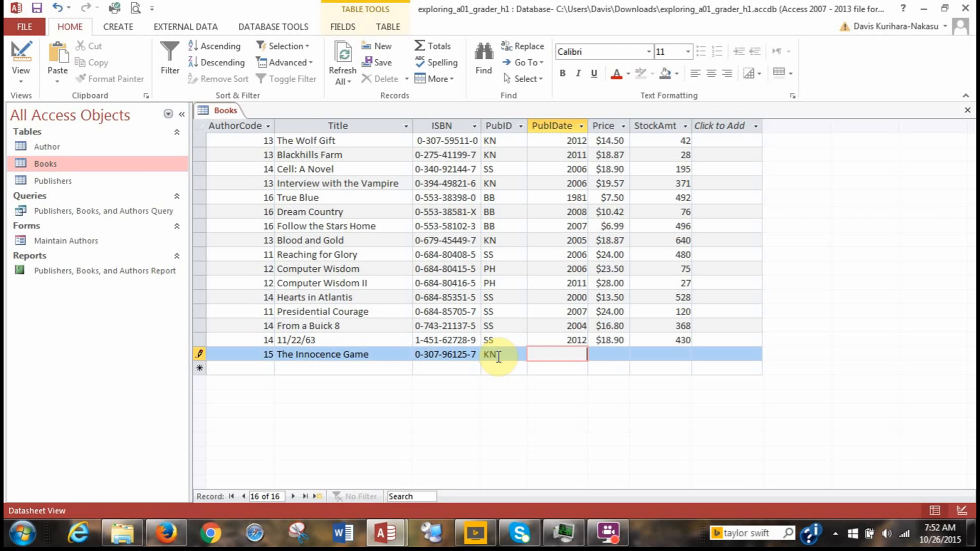
Step: Complete The Innocence Game record with PublDate 2013, Price 24.95 and StockAmt 250
text(2013)
key(Tab)
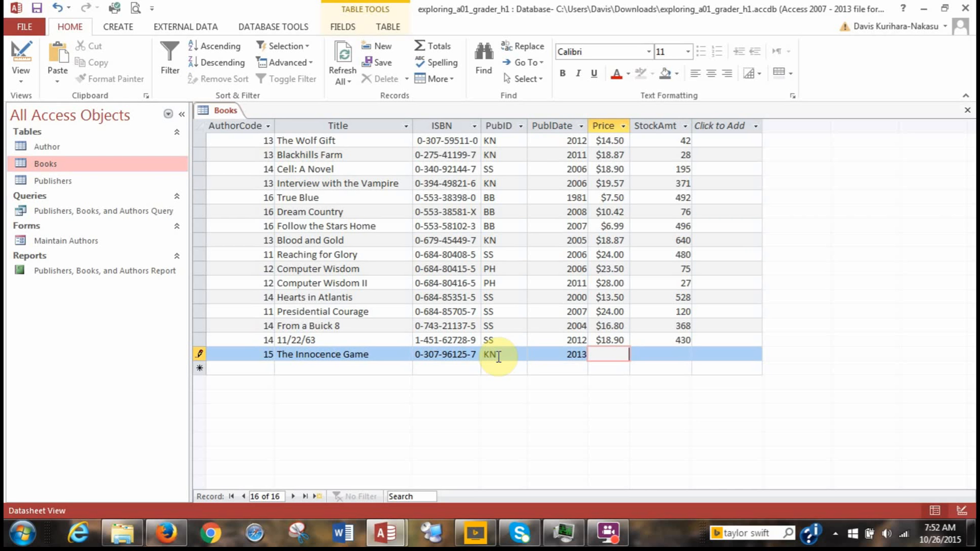
text(24.95)
click(675, 358)
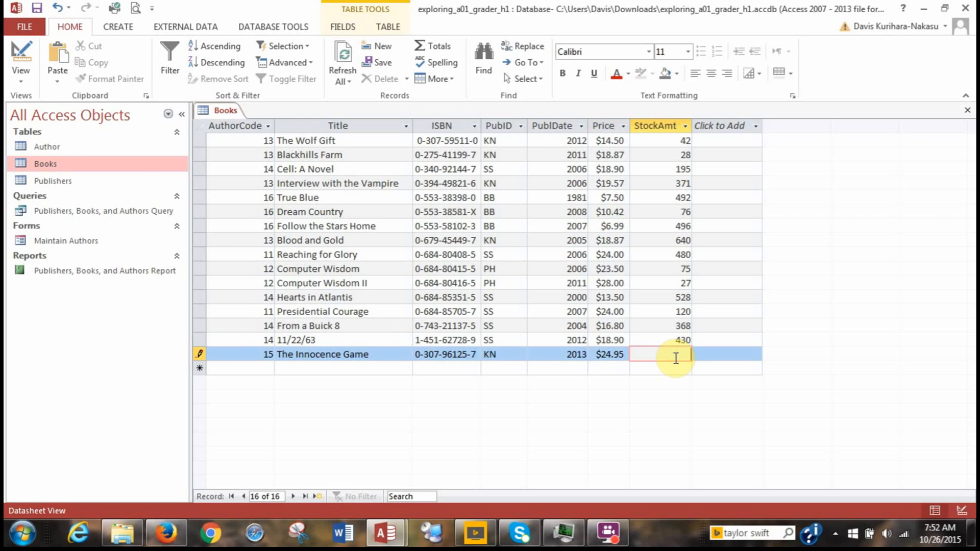
text(250)
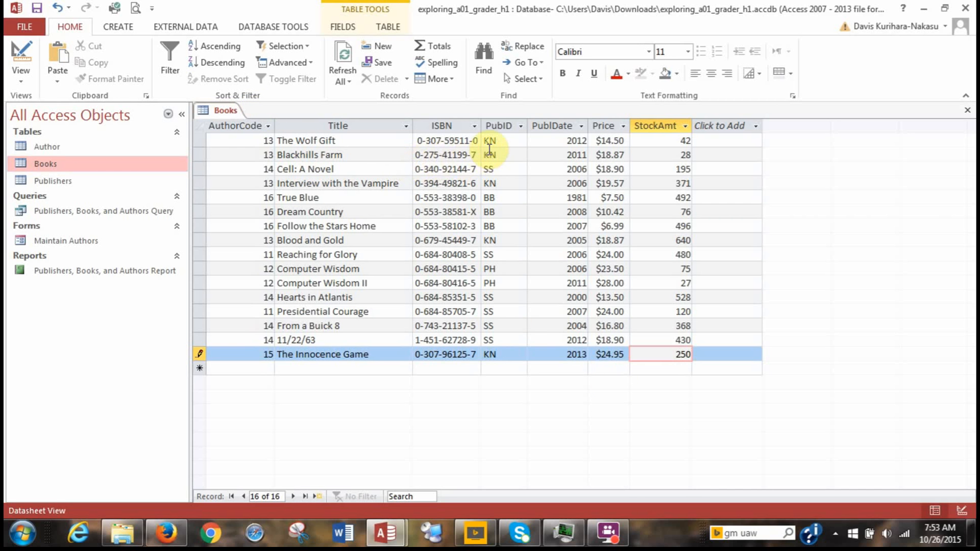
Step: Sort the Books table by PublDate from largest to smallest, and save and close the table
click(581, 127)
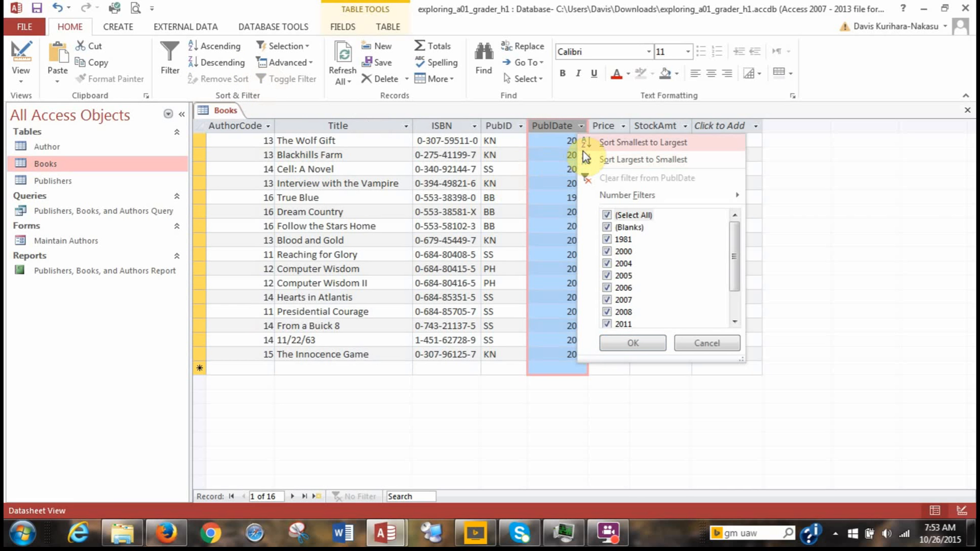
click(620, 161)
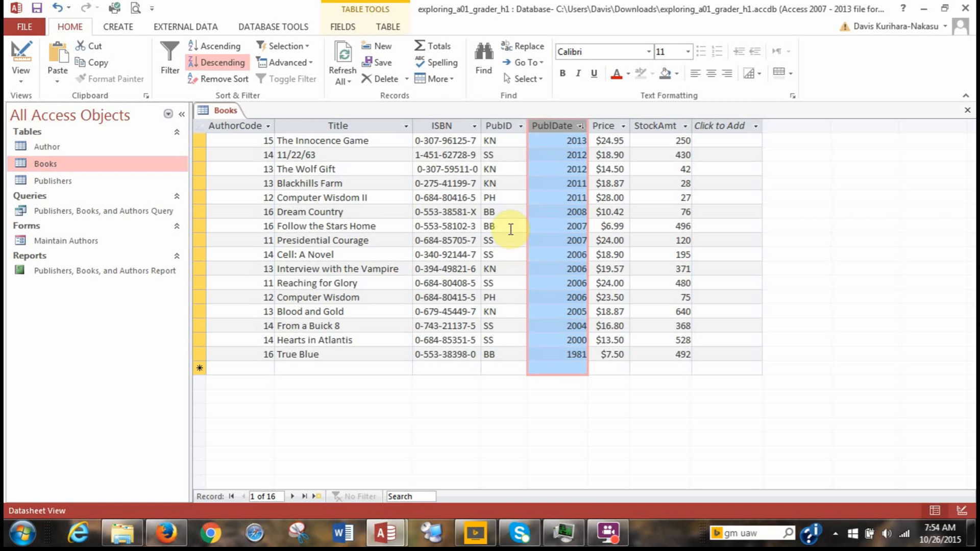
right_click(227, 115)
click(250, 123)
right_click(222, 116)
click(259, 142)
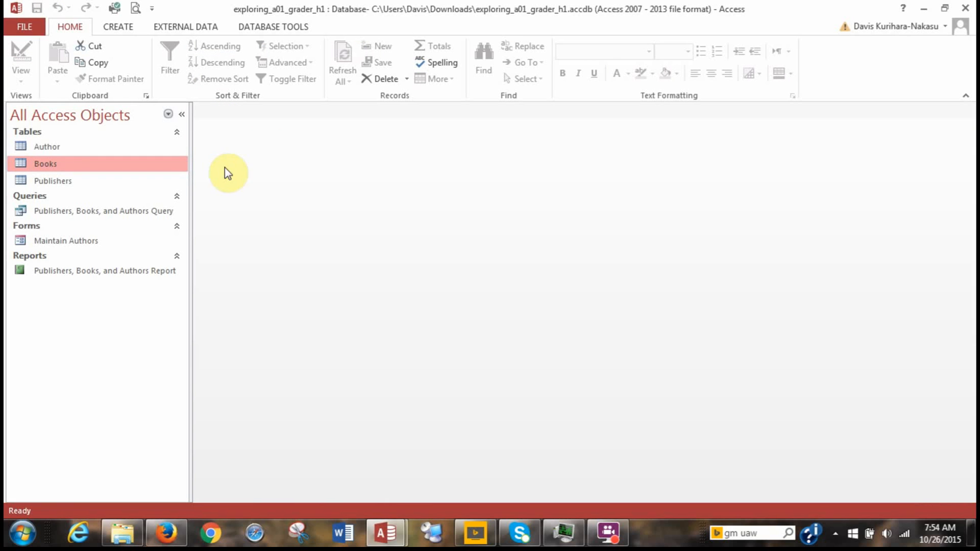
Step: Open the Maintain Authors form and go to the record with Author ID 12
click(71, 241)
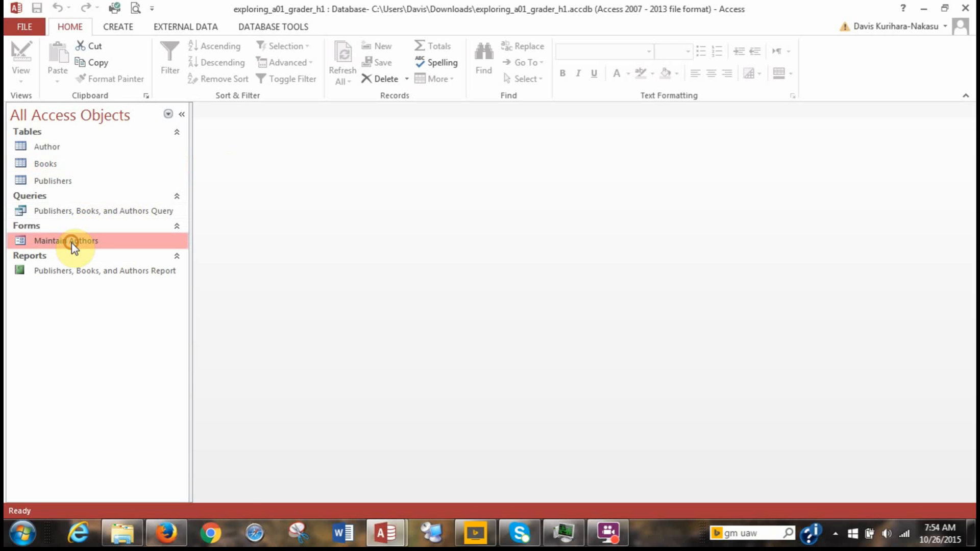
double_click(72, 241)
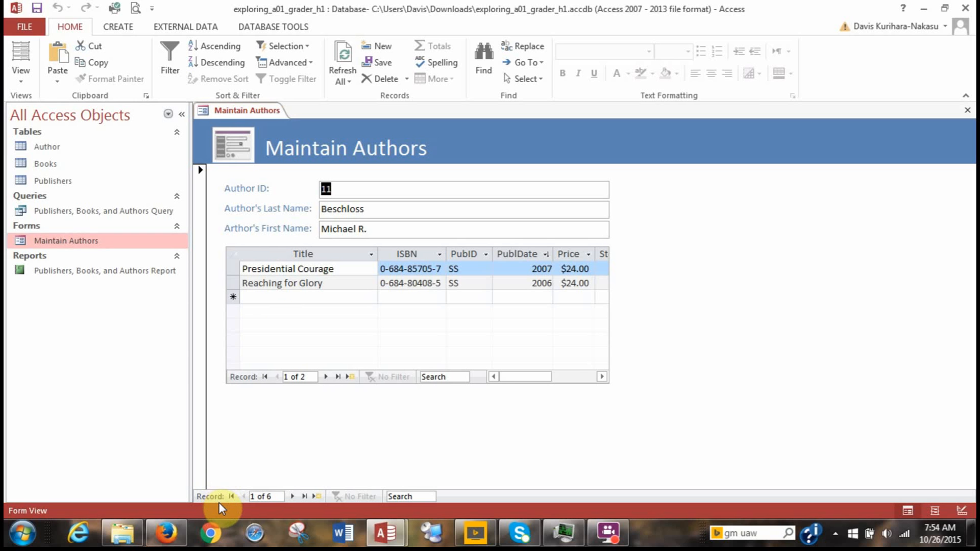
click(293, 496)
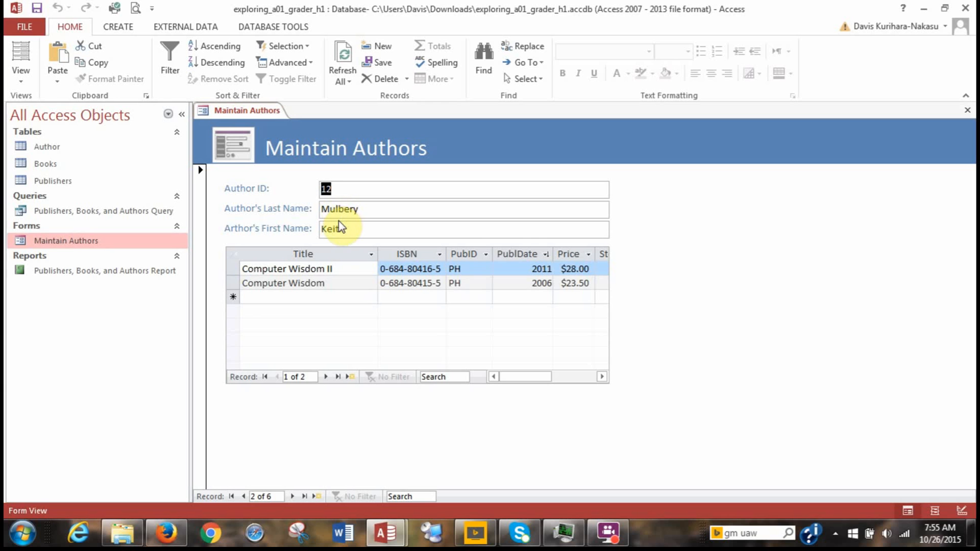
click(279, 296)
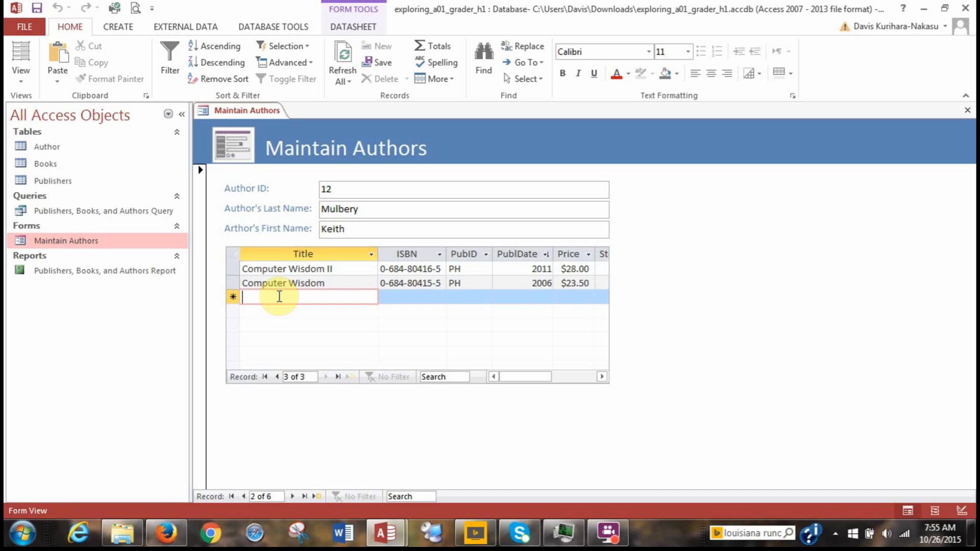
text(Computer)
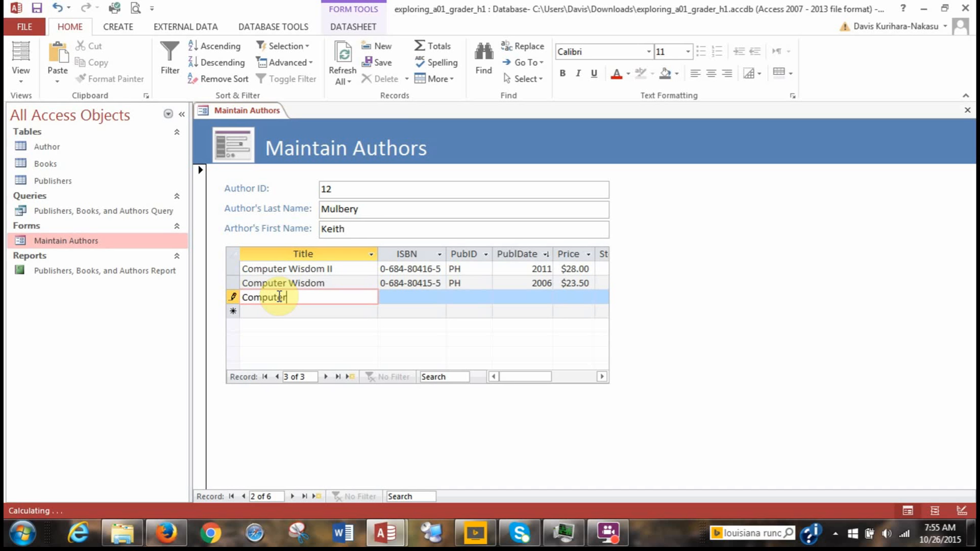
text( Wisdom III)
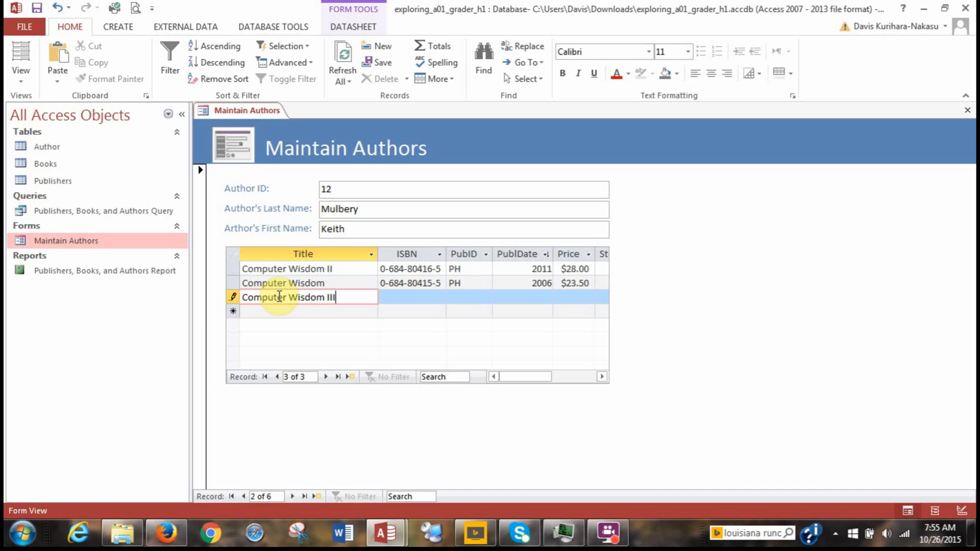
click(389, 295)
text(0-)
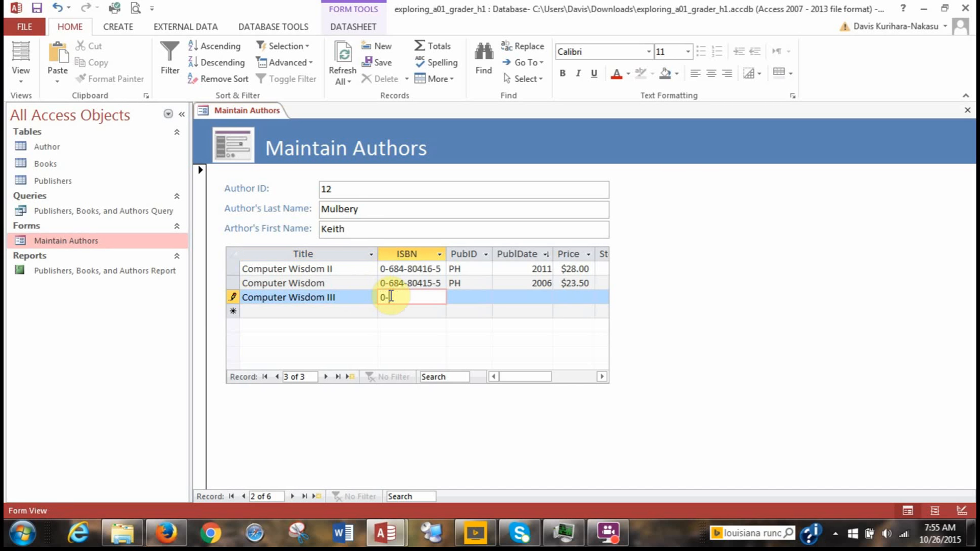
text(684-80417-5)
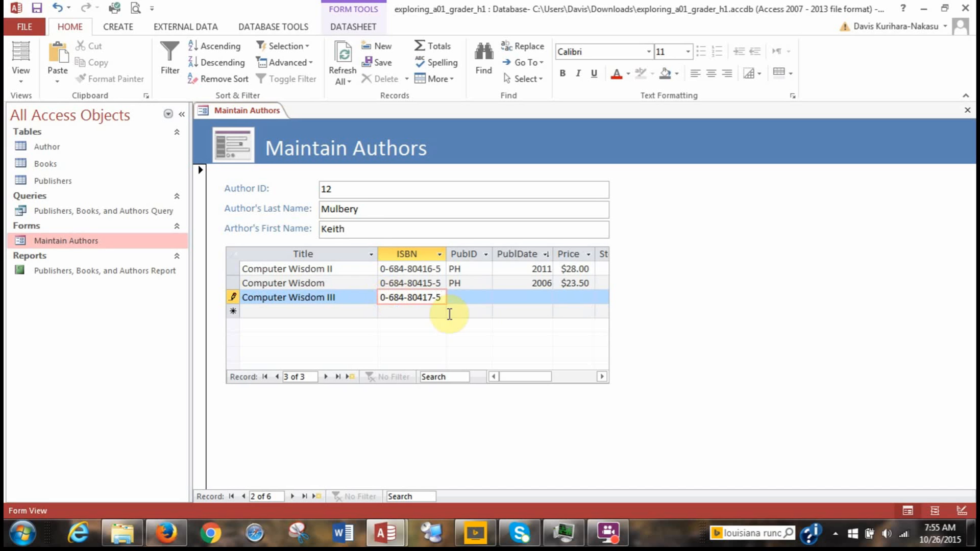
Step: Complete the Computer Wisdom III record with PubID PH, PublDate 2014, Price 32 and StockAmt 42
click(479, 299)
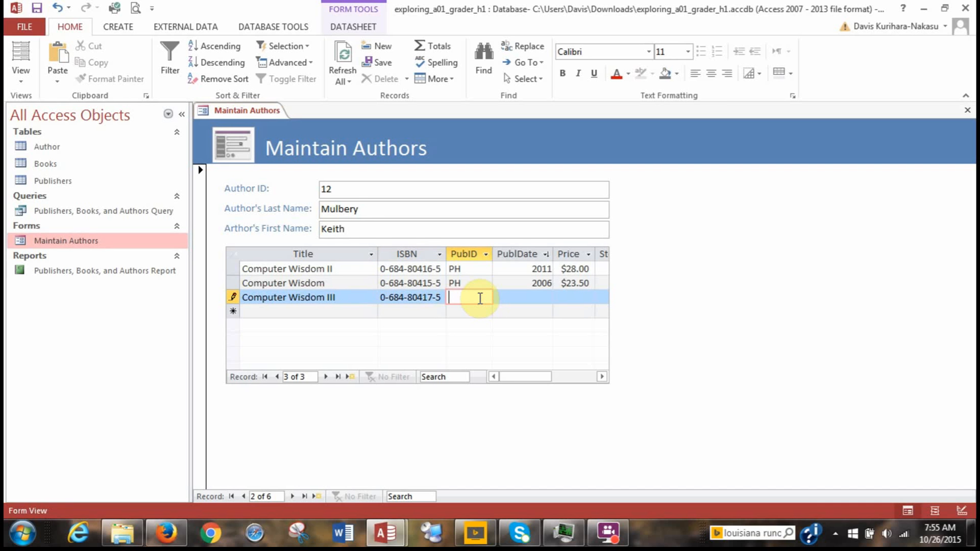
text(PH)
click(516, 296)
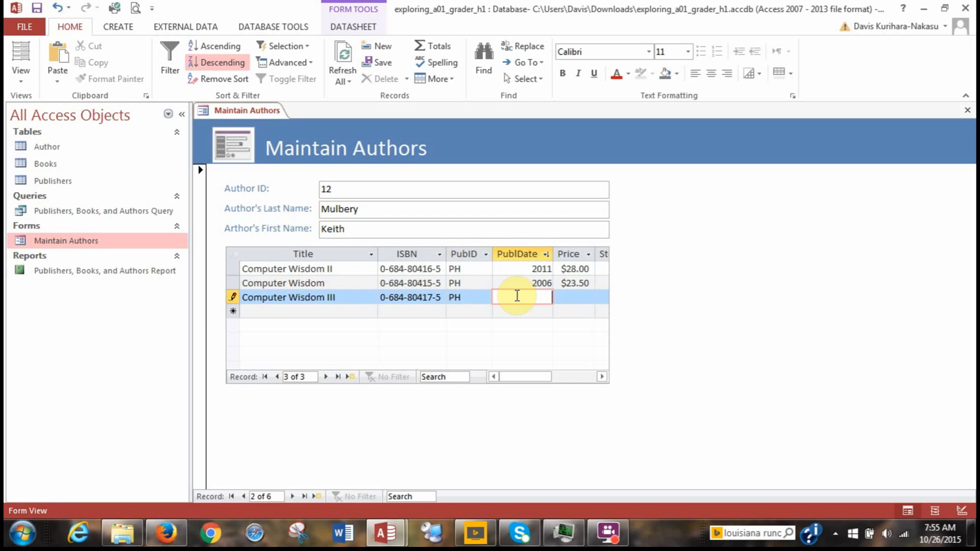
text(2014)
click(570, 296)
text(3)
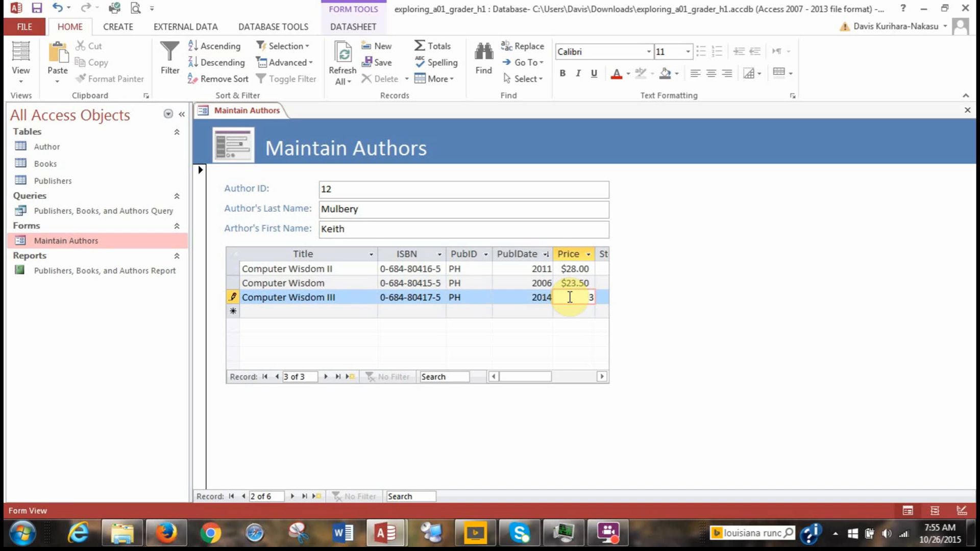
text(2)
drag(542, 382, 562, 383)
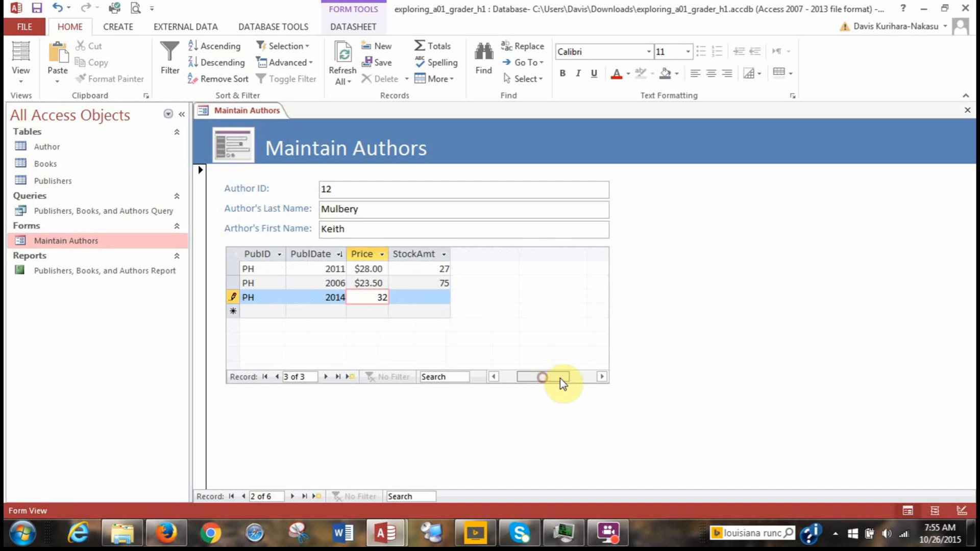
click(421, 302)
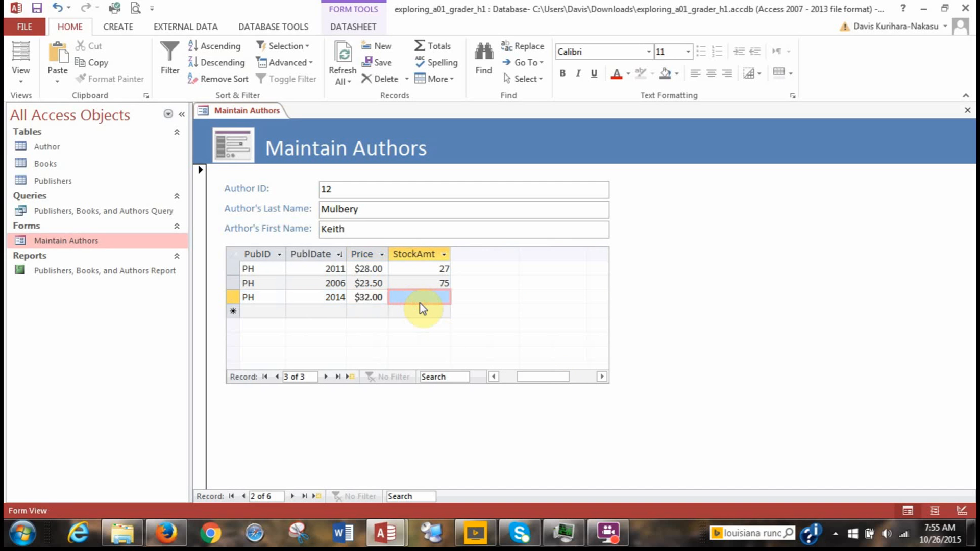
text(42)
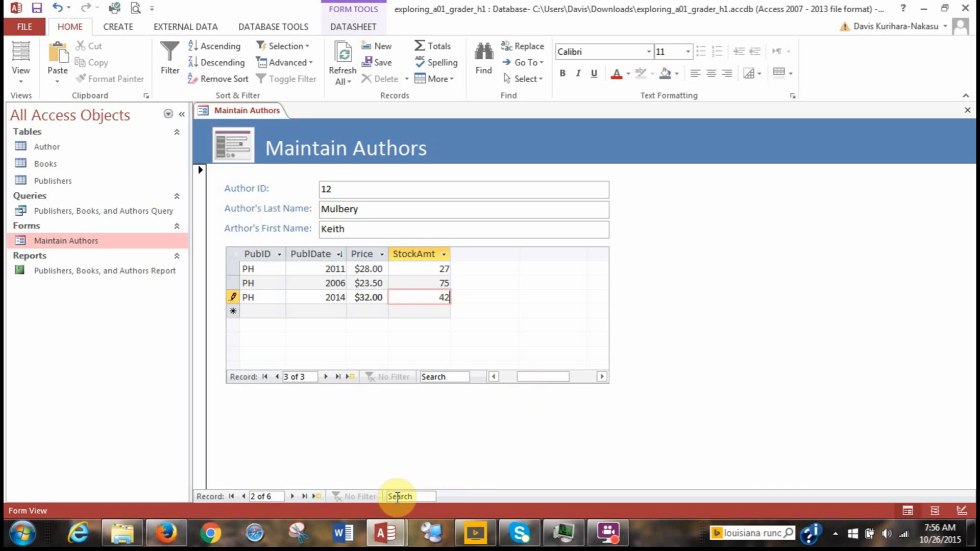
Step: Go to the record with Author ID 16 and set the StockAmt of Follow the Stars Home to 6
click(415, 496)
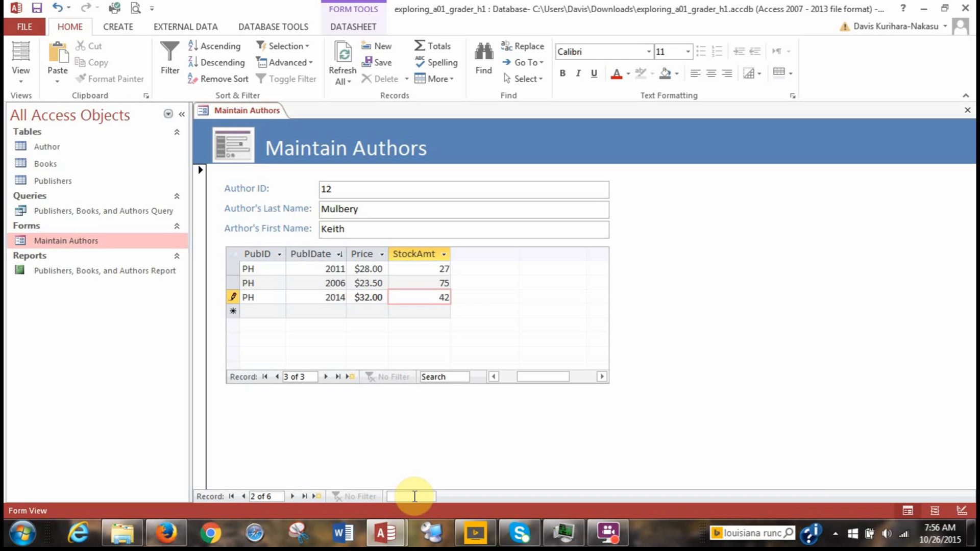
text(16)
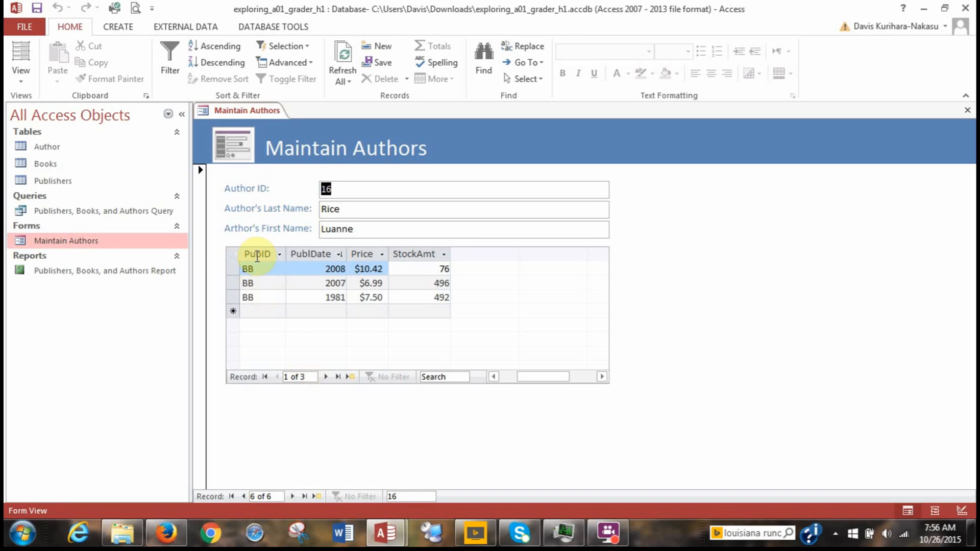
click(425, 286)
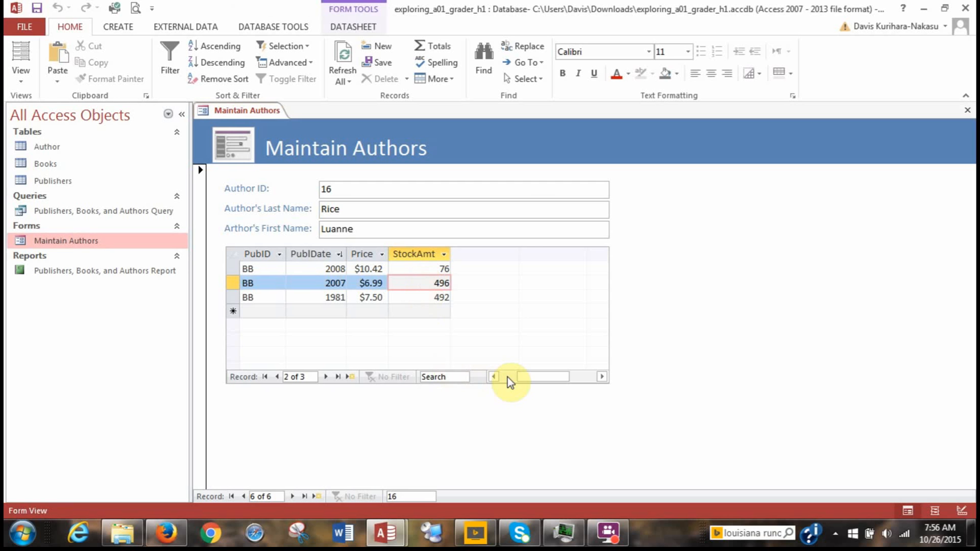
drag(538, 378, 513, 380)
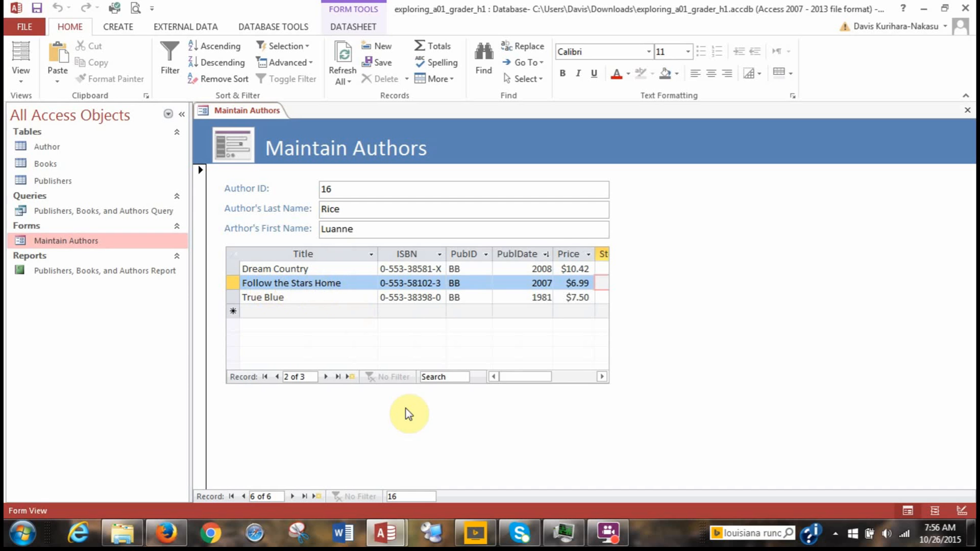
drag(506, 378, 524, 376)
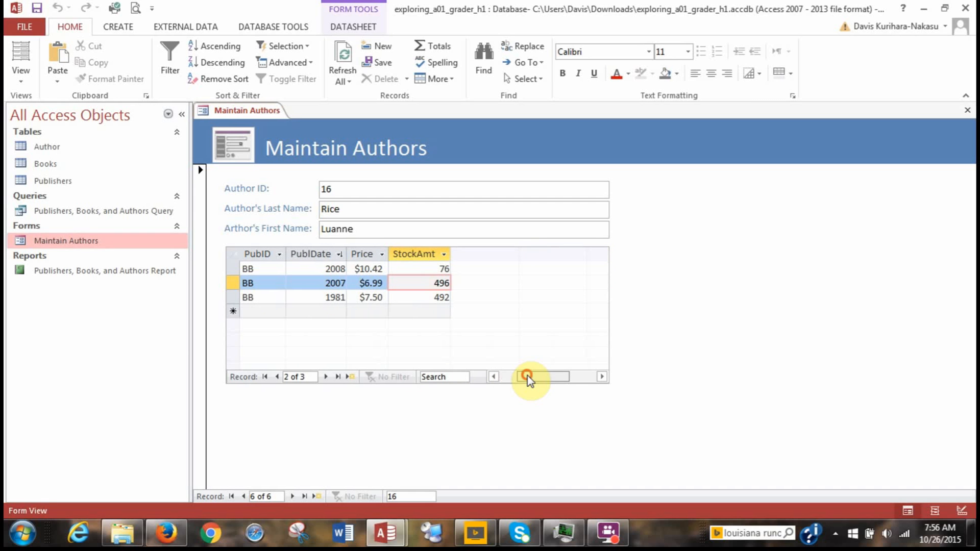
click(437, 286)
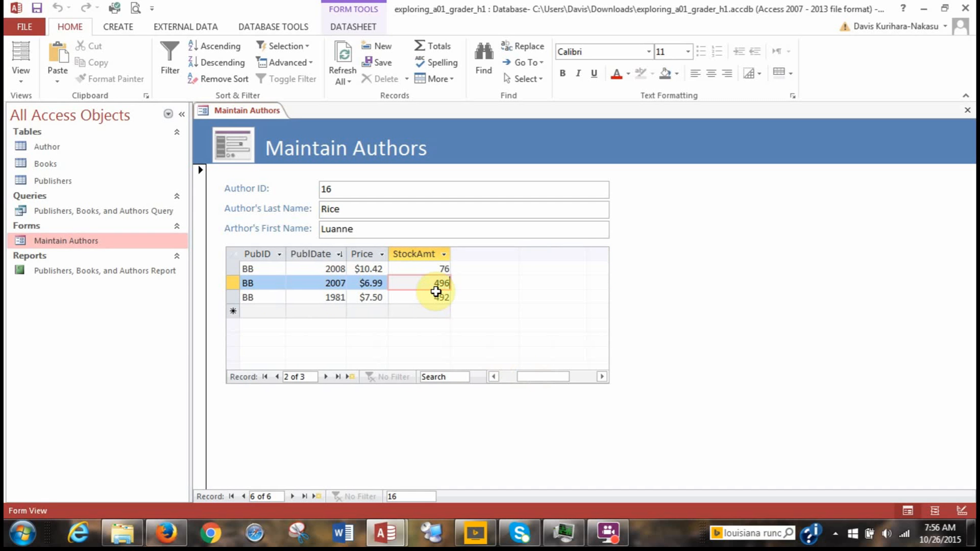
key(BackSpace)
key(BackSpace)
key(BackSpace)
text(6)
Step: Save and close the Maintain Authors form
right_click(241, 112)
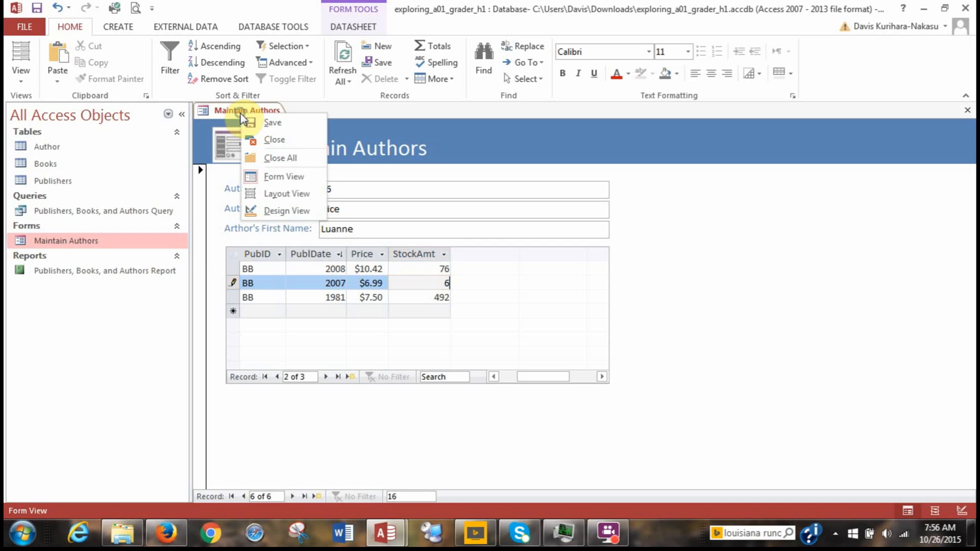
click(245, 108)
right_click(246, 107)
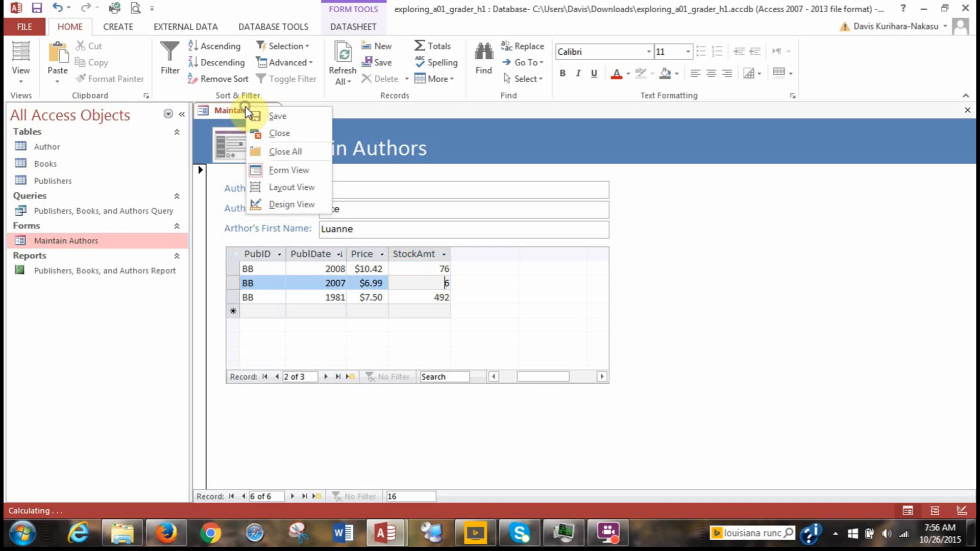
click(264, 132)
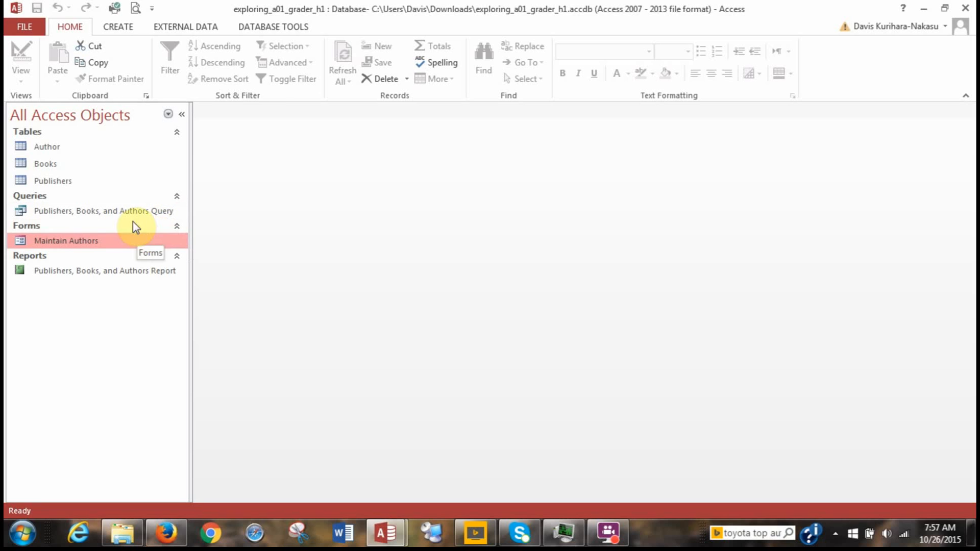
Step: Open the Publishers, Books, and Authors Report and display it in Print Preview
click(121, 270)
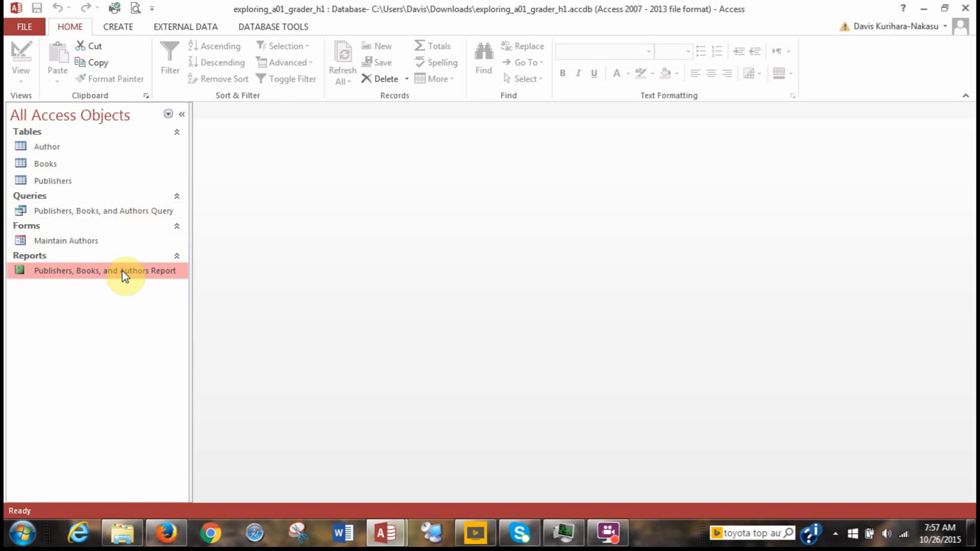
double_click(121, 271)
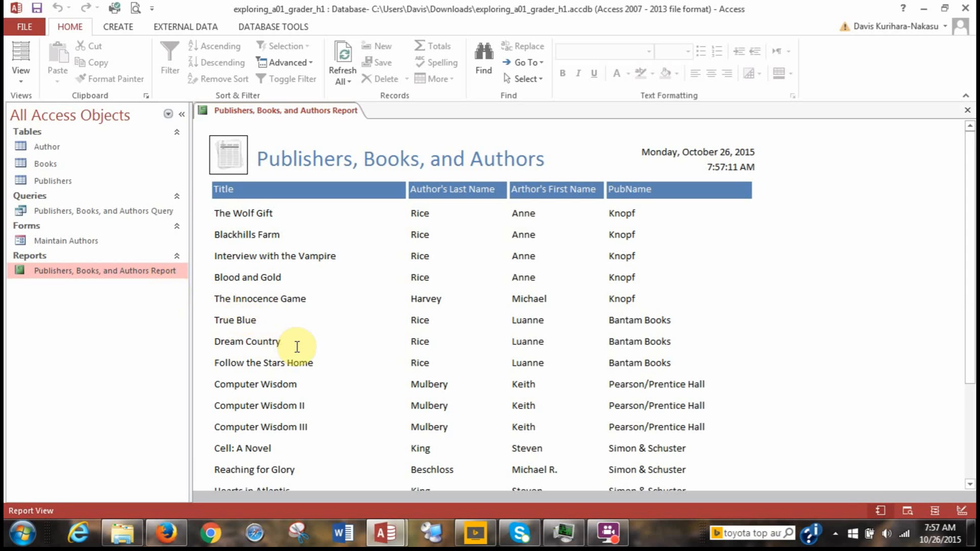
scroll(297, 346, down, 1)
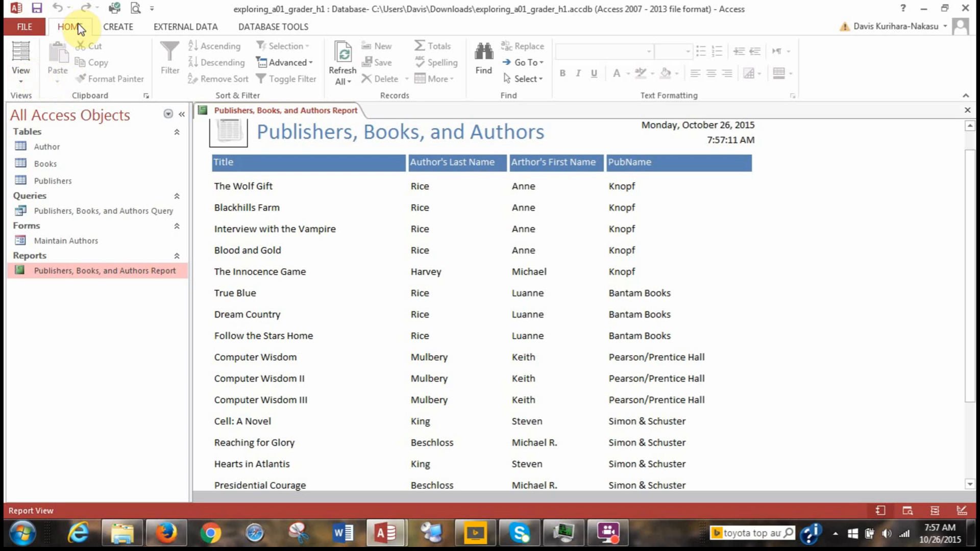
click(26, 72)
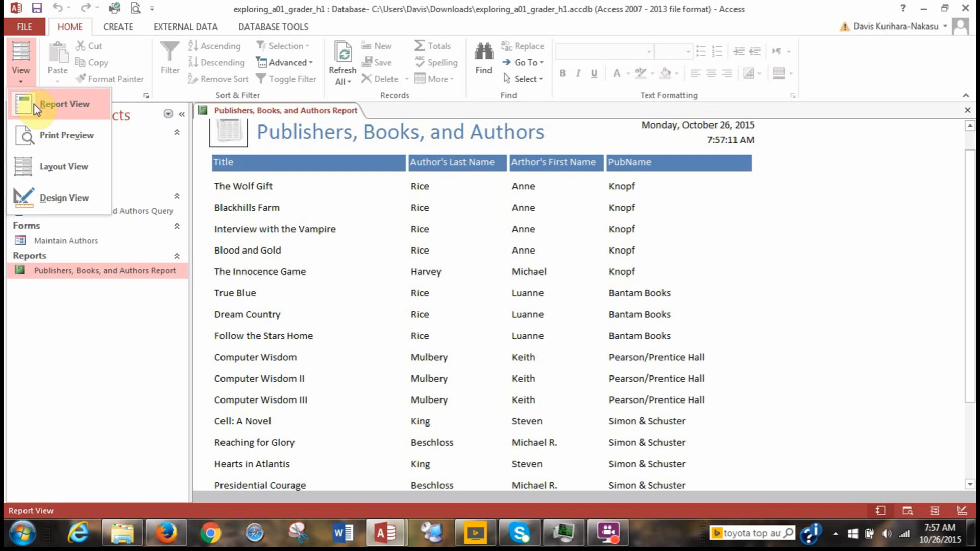
click(93, 142)
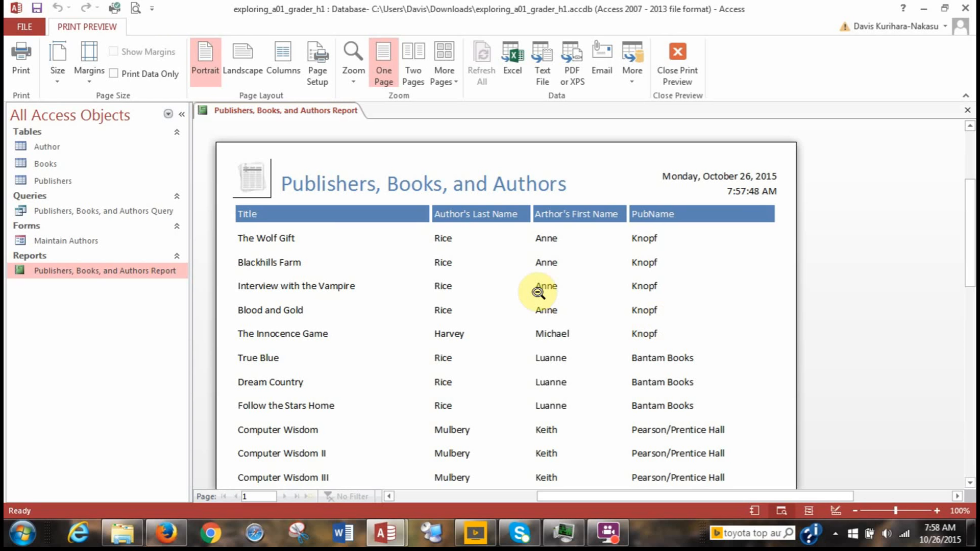
Step: Save and close the Publishers, Books, and Authors Report
right_click(319, 111)
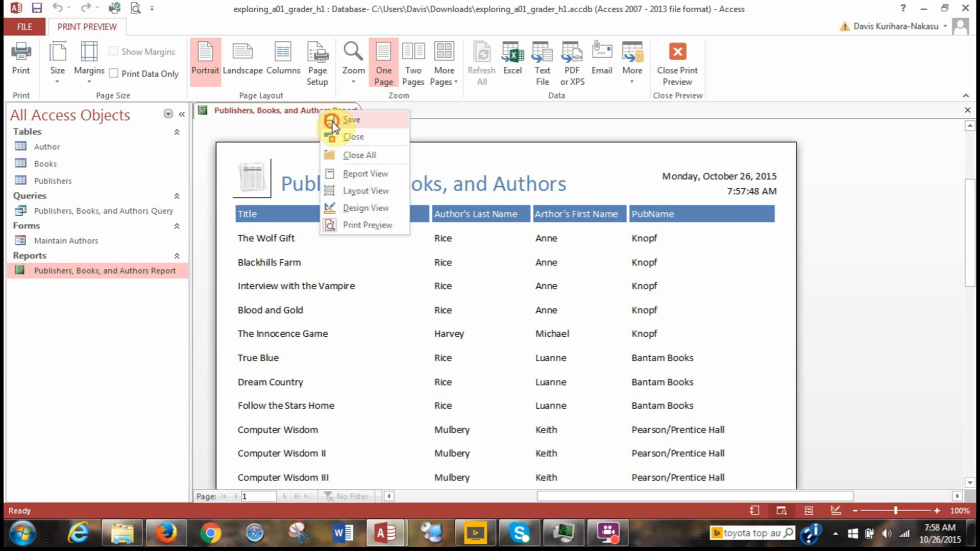
click(331, 121)
right_click(337, 113)
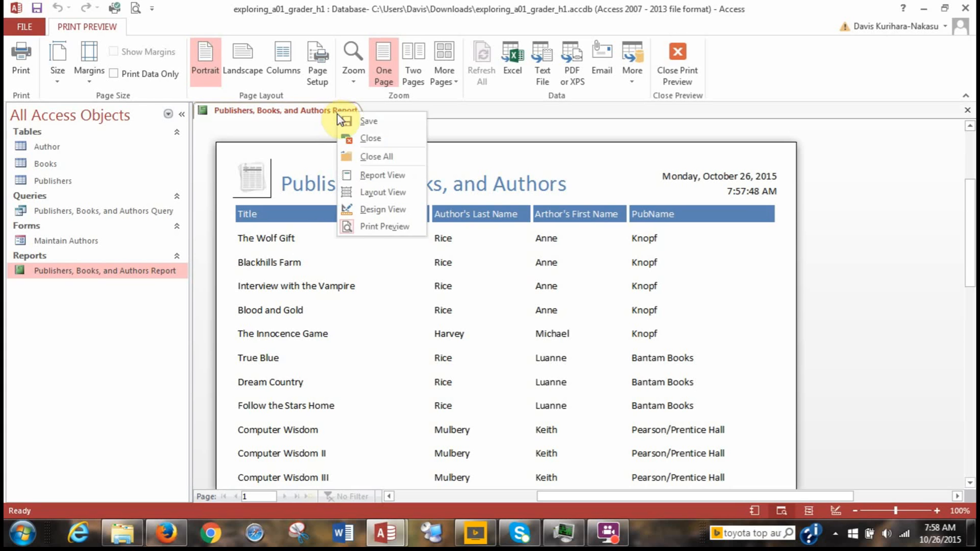
click(369, 141)
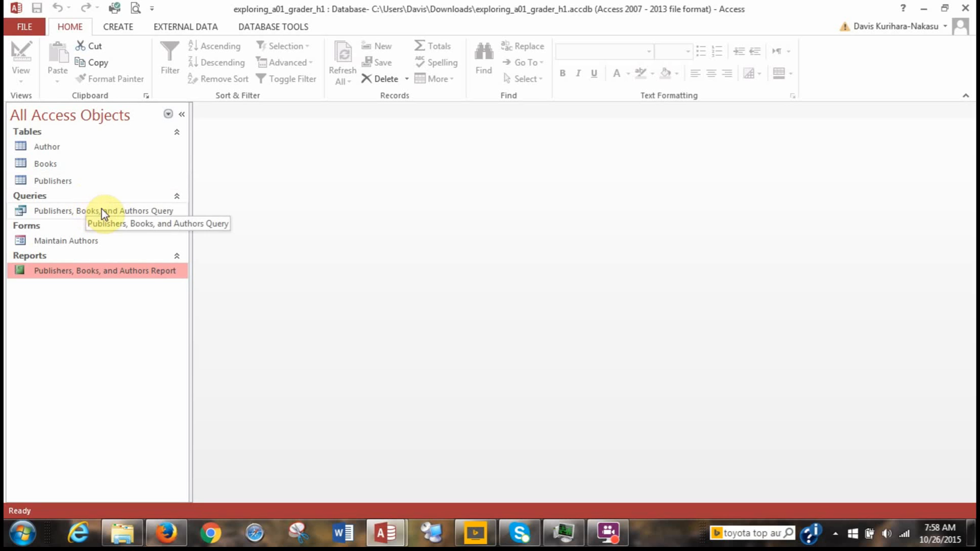
Step: Open the Publishers, Books, and Authors Query and sort it by PubName in ascending order
double_click(154, 216)
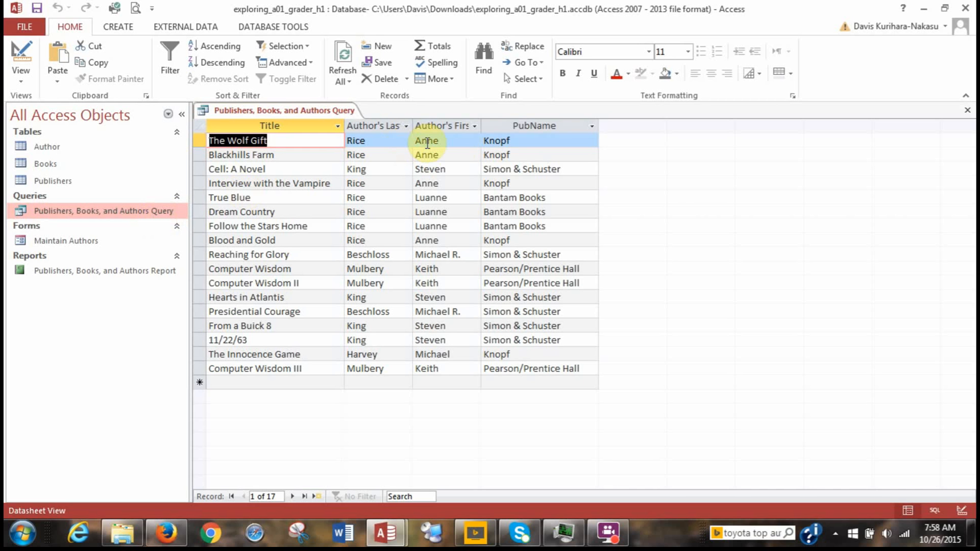
click(507, 124)
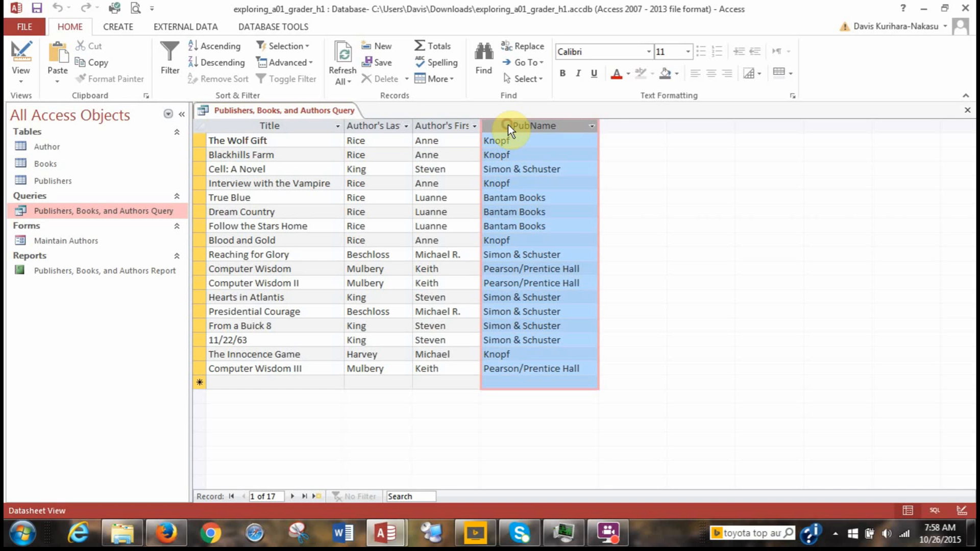
click(592, 127)
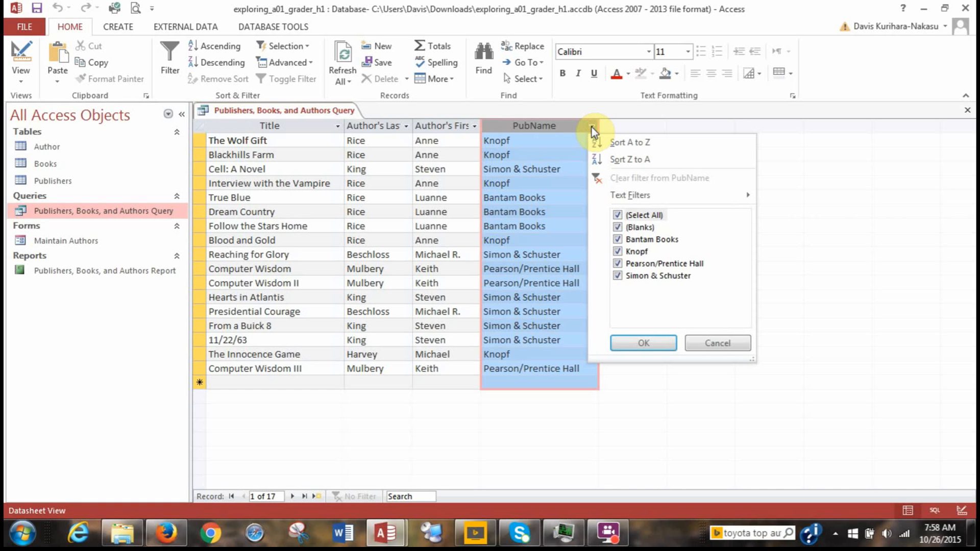
click(623, 145)
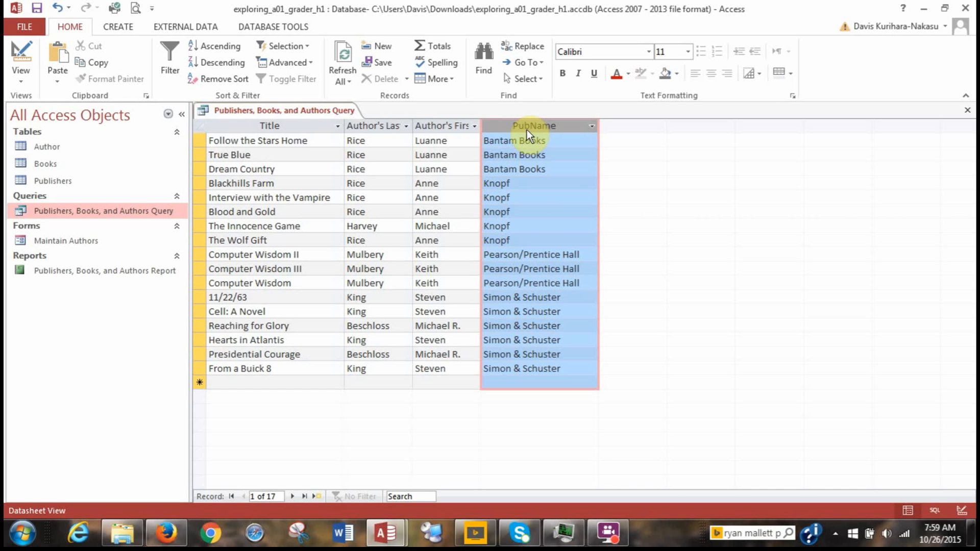
click(219, 49)
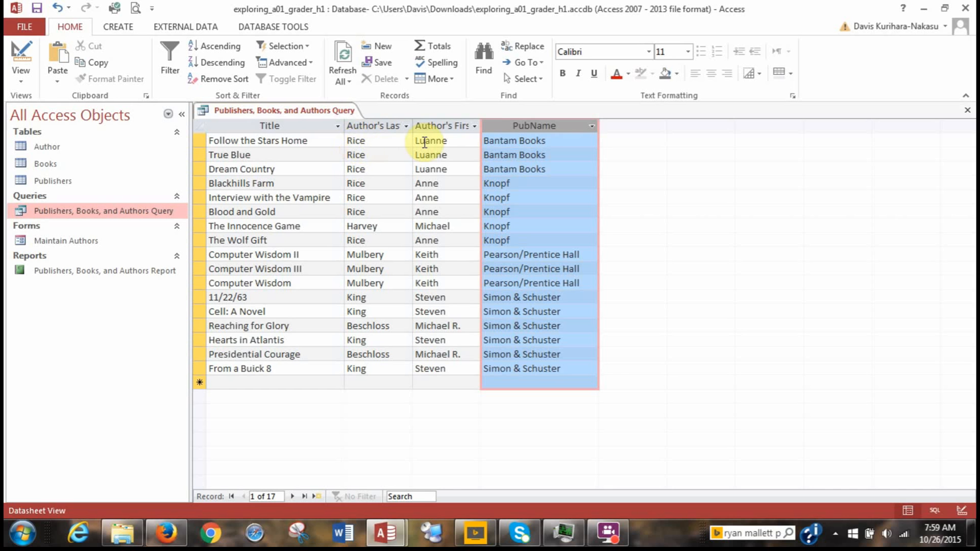
Step: Widen the Author's First Name column to show its full heading and filter it to show only Steven
click(476, 126)
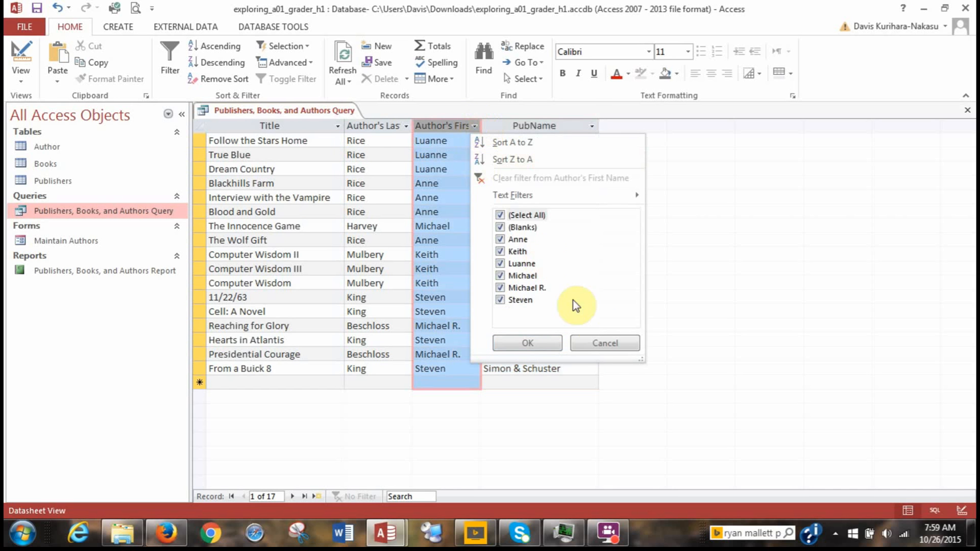
click(605, 343)
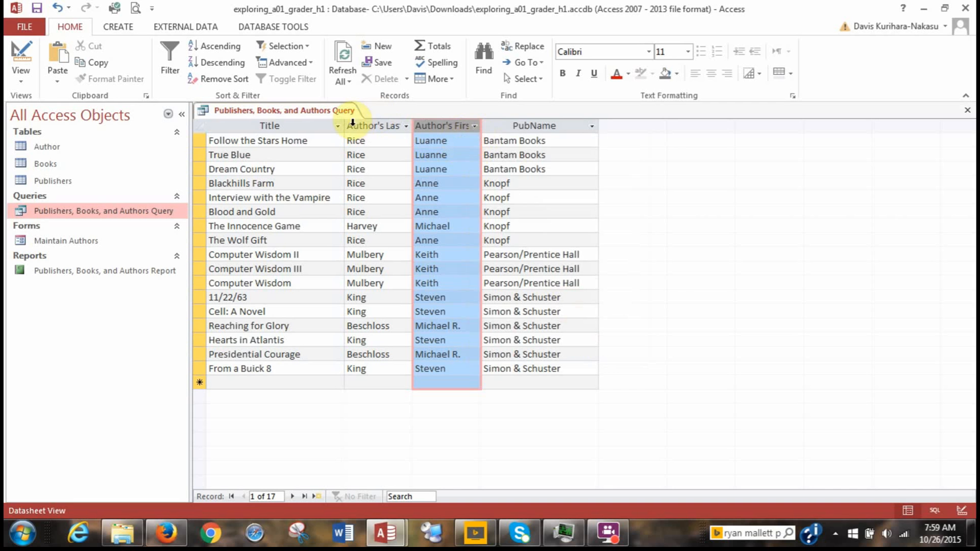
click(263, 138)
drag(481, 126, 524, 128)
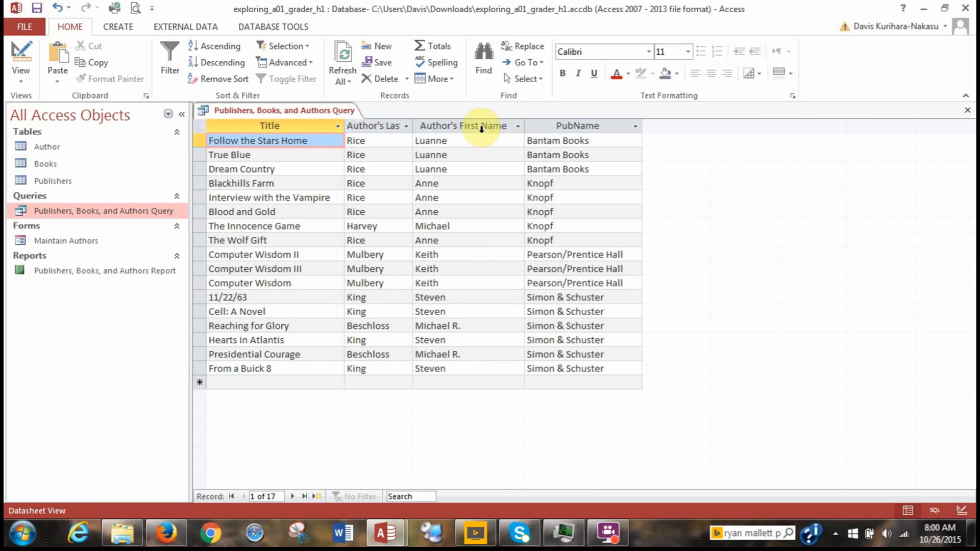
click(519, 127)
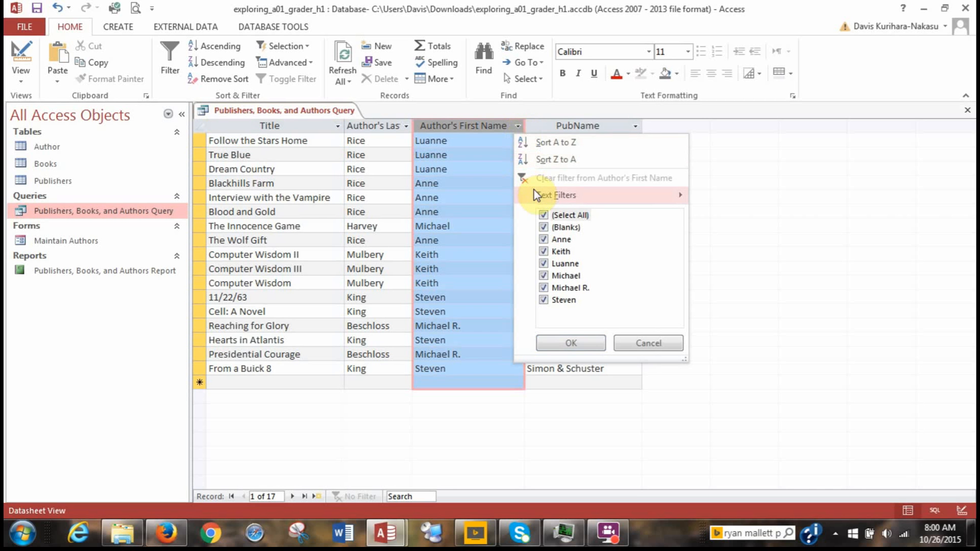
click(544, 217)
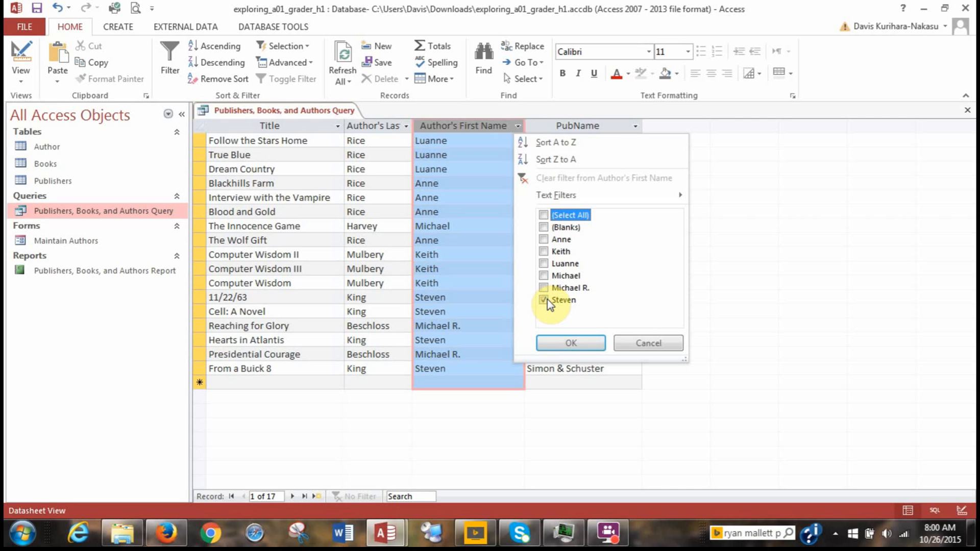
click(562, 345)
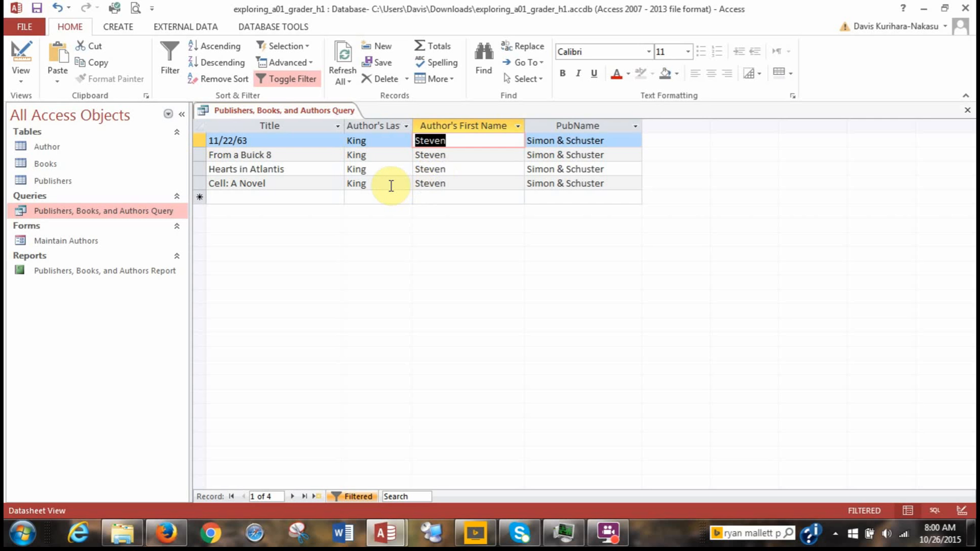
Step: Sort the filtered query by Title from A to Z, and save and close the query
click(338, 127)
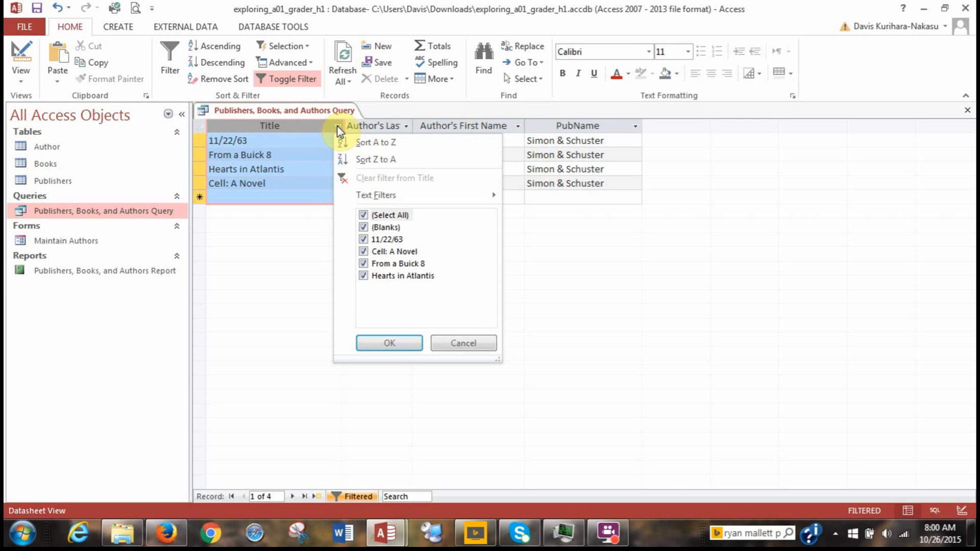
click(364, 141)
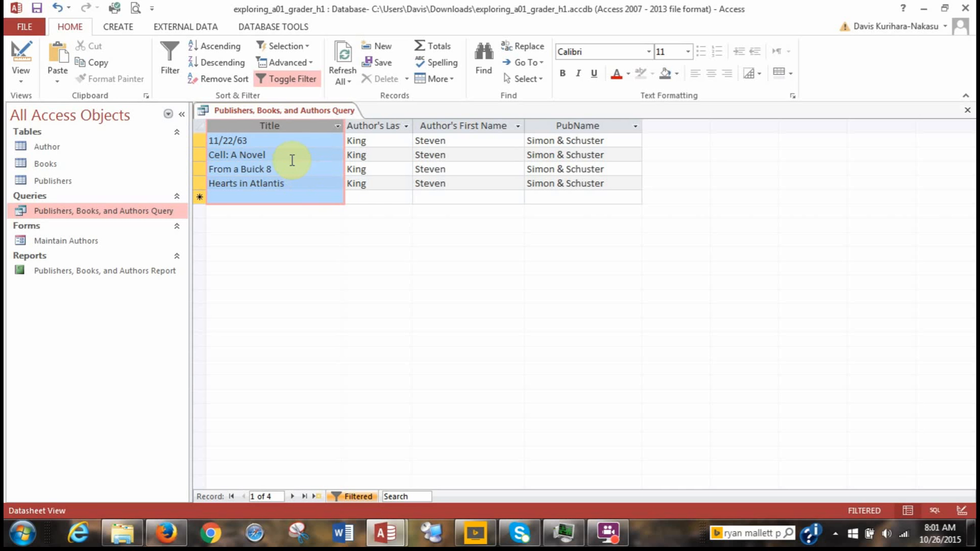
right_click(288, 112)
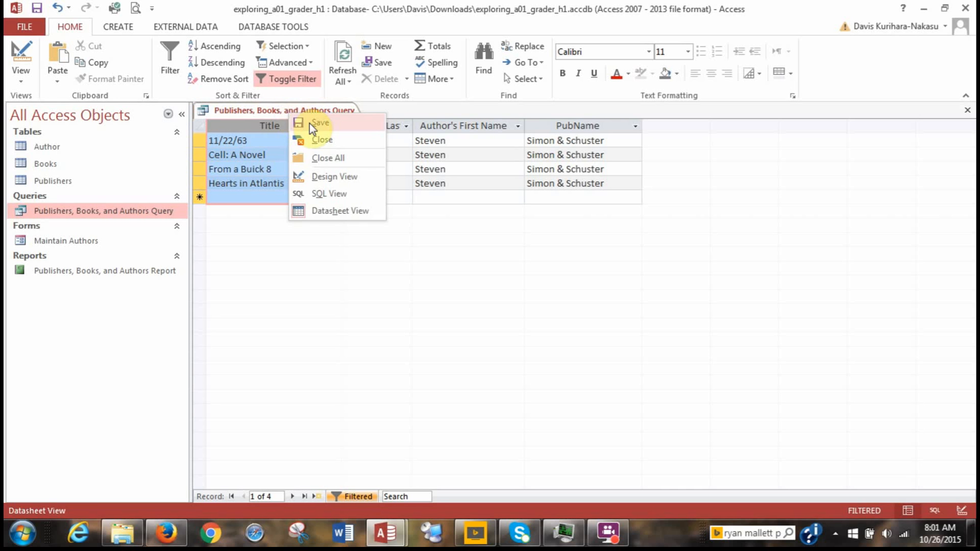
click(309, 123)
right_click(300, 113)
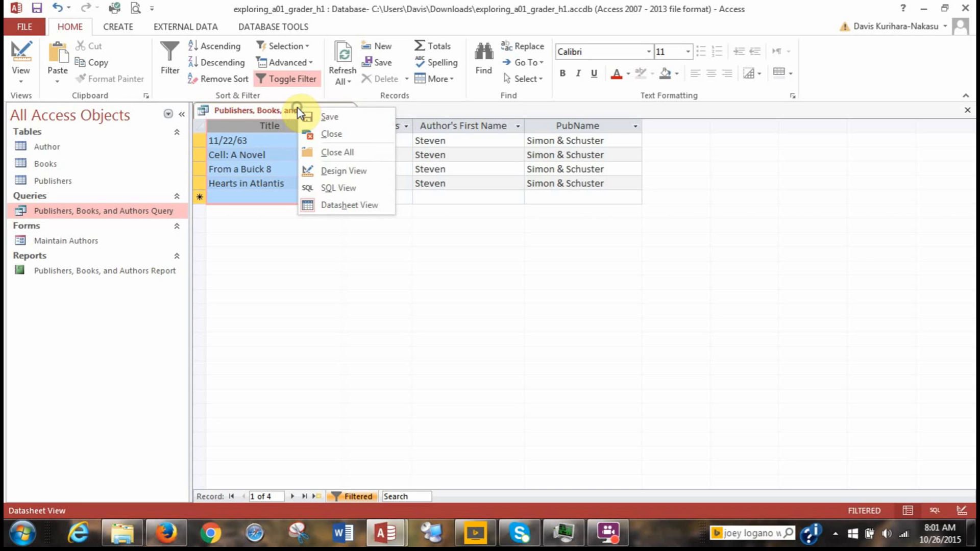
click(326, 135)
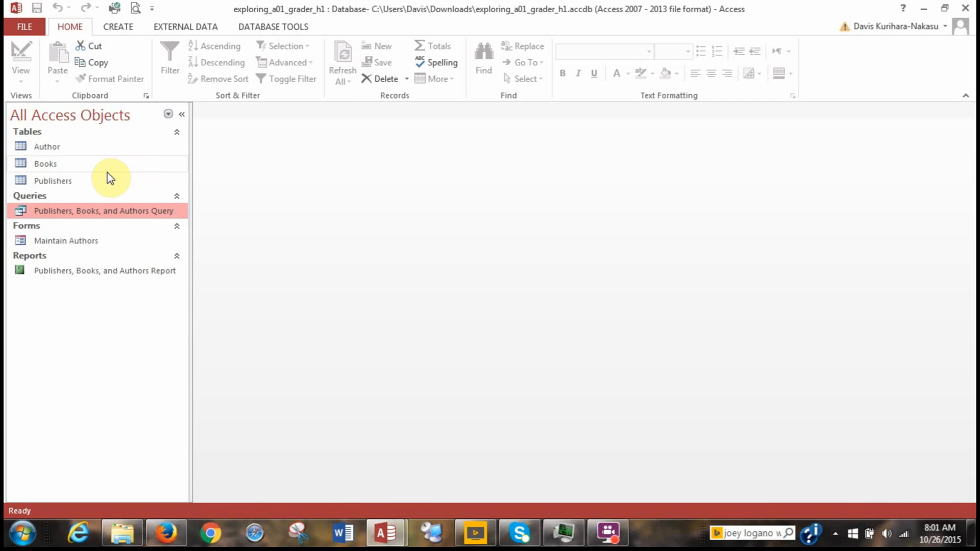
Step: Open the Books table and start a Filter By Form on it
double_click(82, 167)
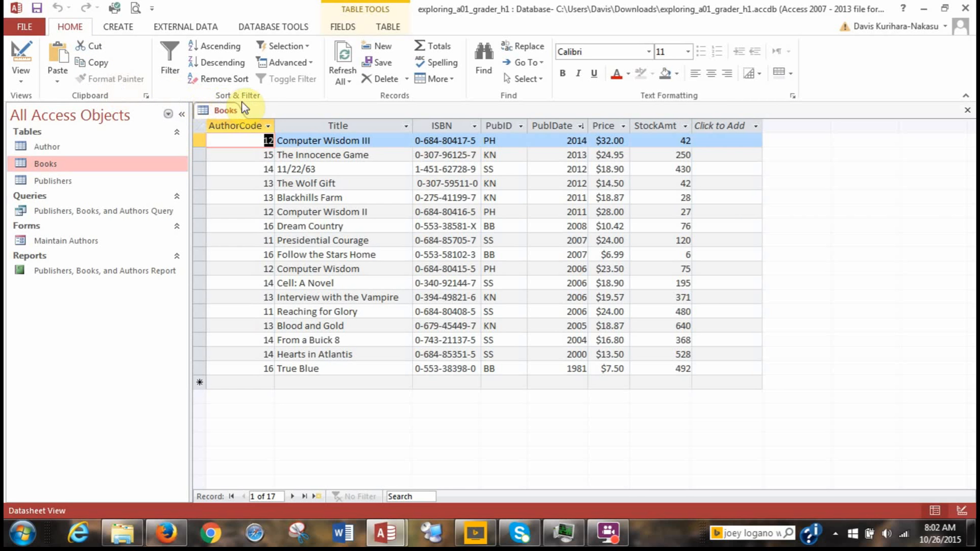
click(312, 62)
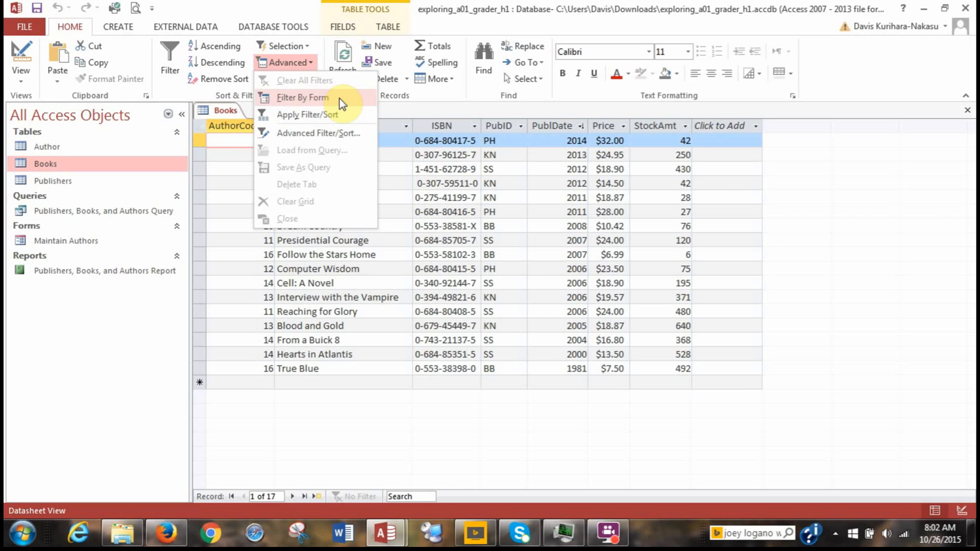
click(339, 99)
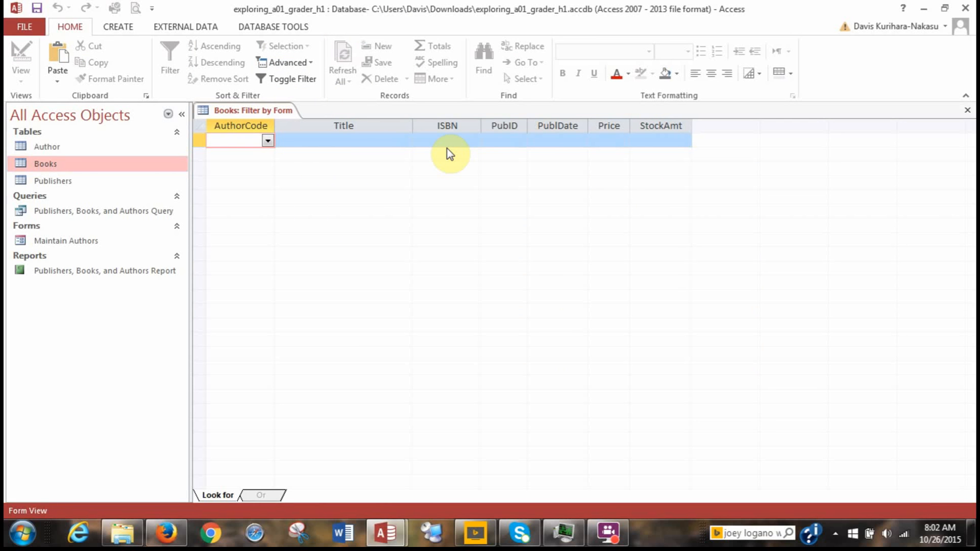
click(268, 142)
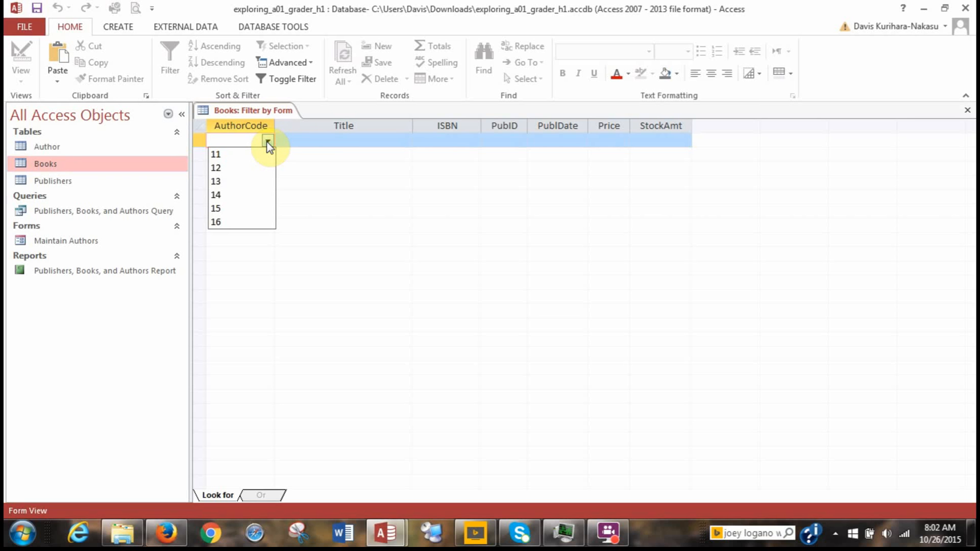
click(268, 142)
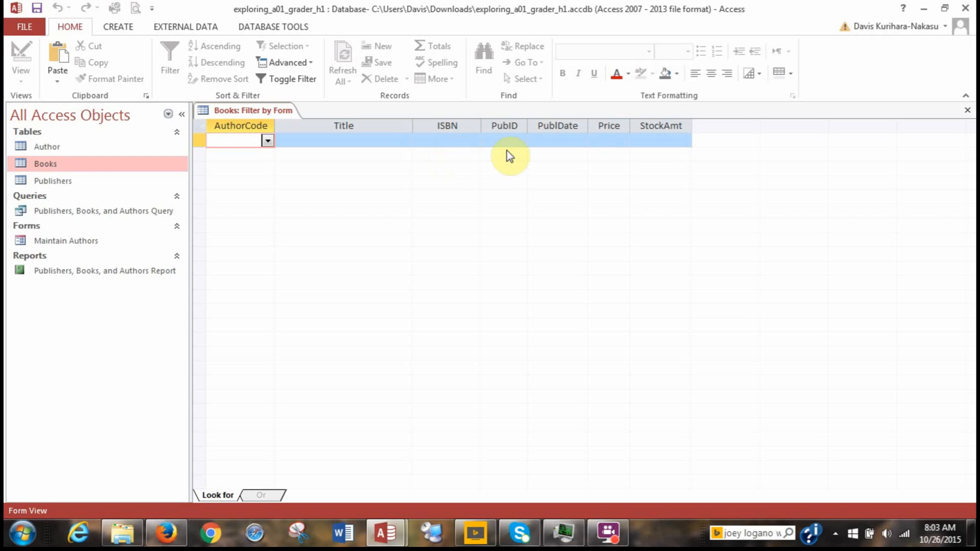
Step: Filter the Books table by form for PublDate >2010 and StockAmt <100, and apply the filter
click(552, 140)
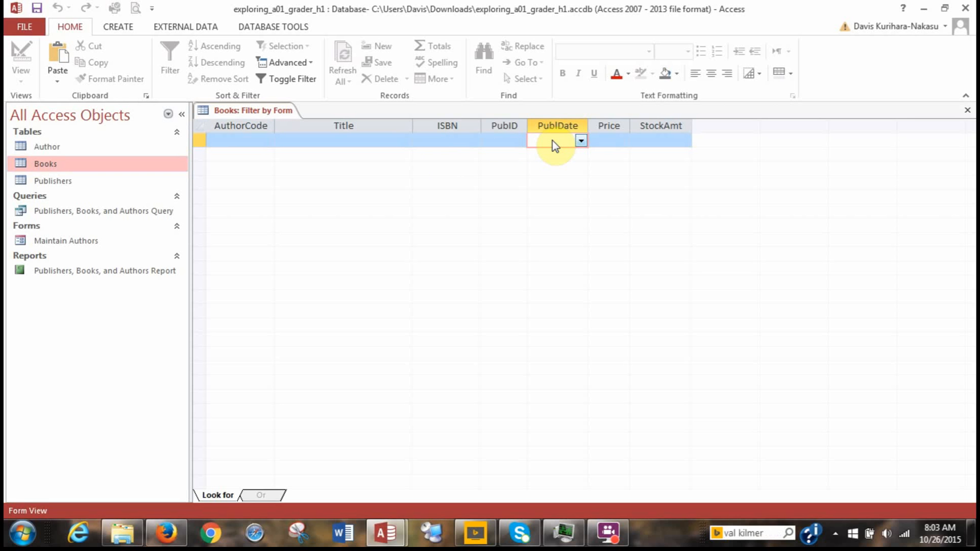
text(>2010)
click(645, 140)
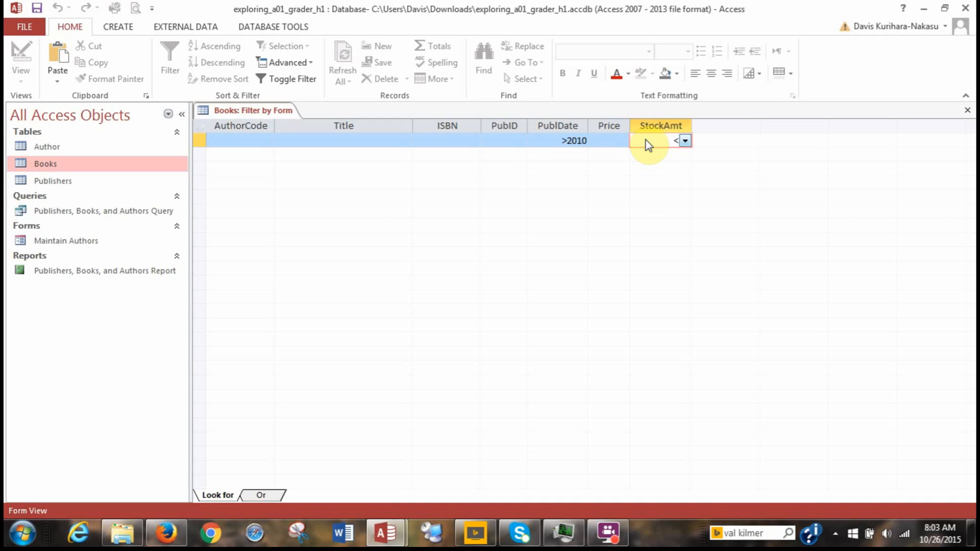
text(<100)
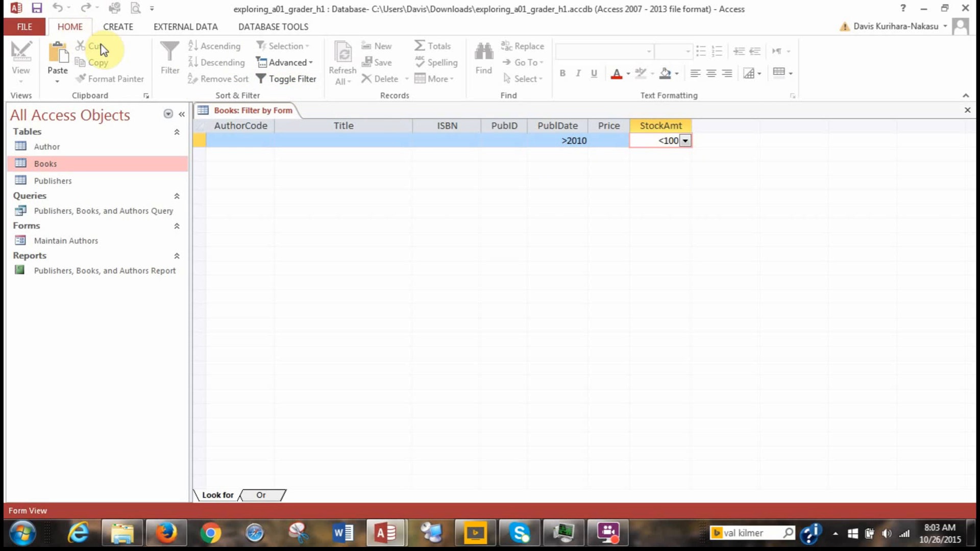
click(308, 82)
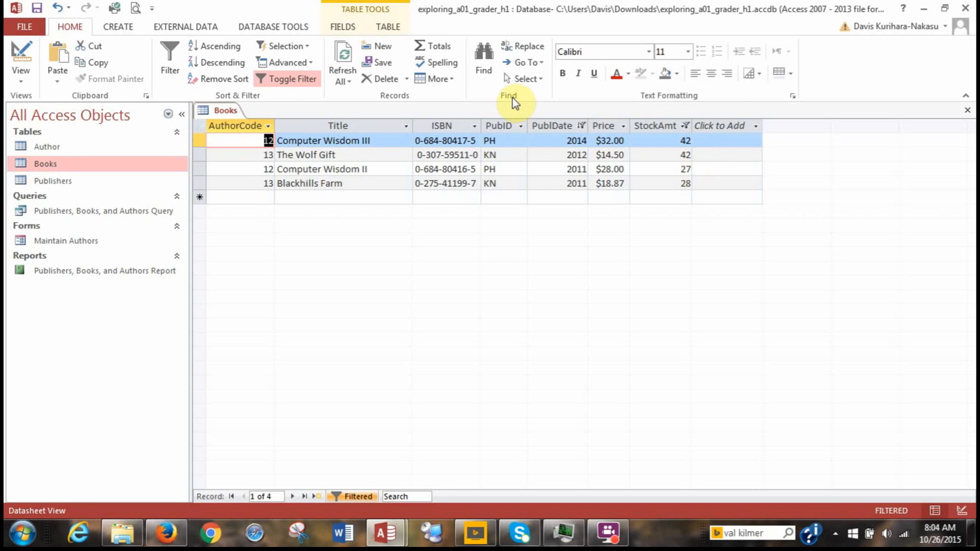
Step: Save and close the filtered Books table
right_click(222, 115)
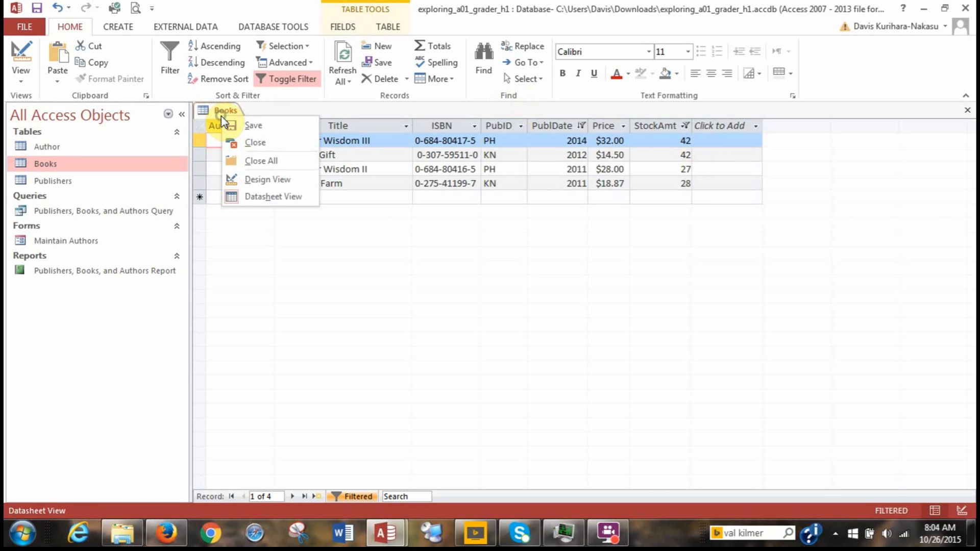
click(242, 123)
right_click(214, 110)
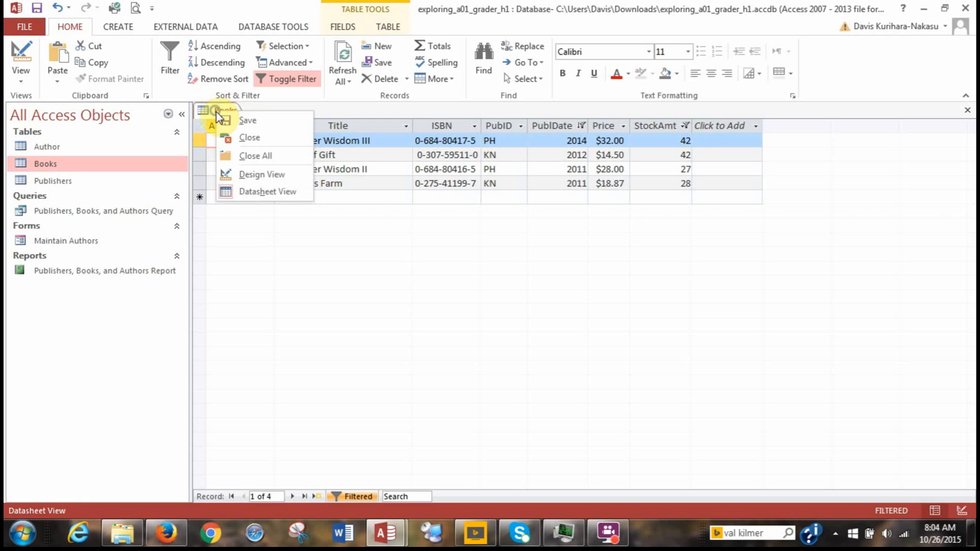
click(236, 138)
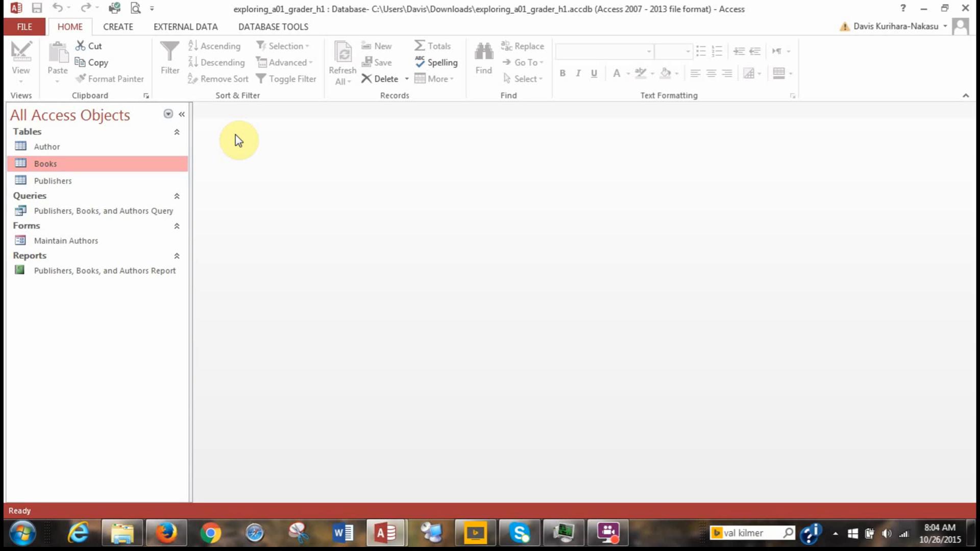
click(610, 528)
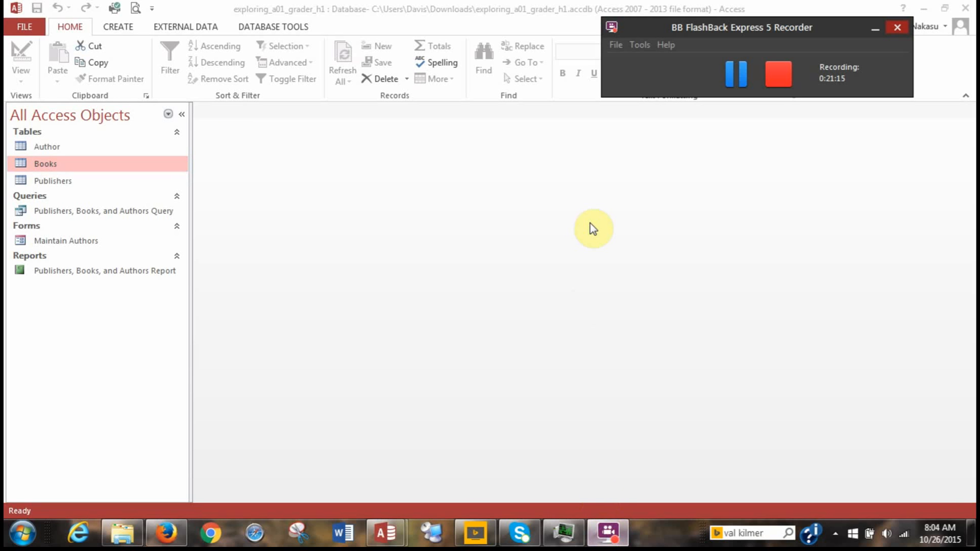
click(730, 69)
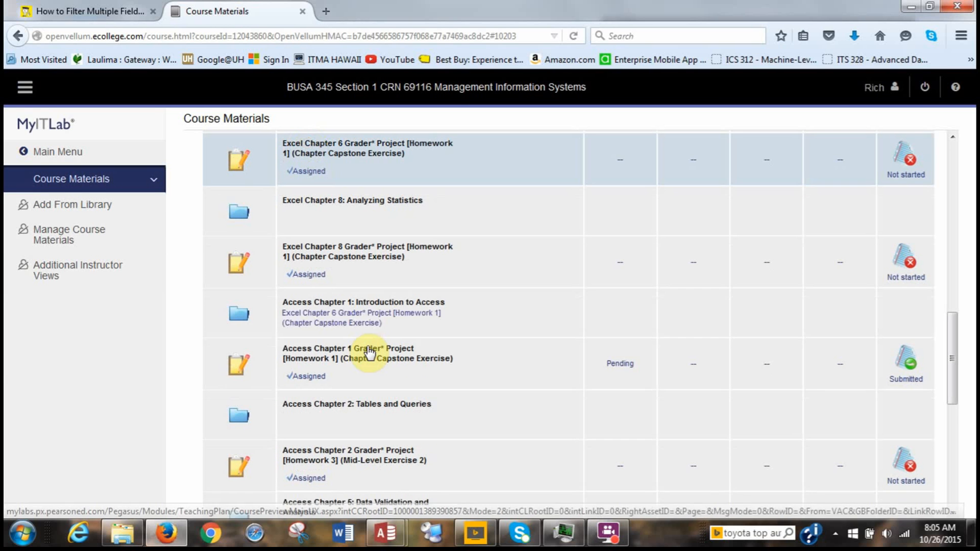
Step: Check the Access Chapter 1 Grader Project entry in the MyITLab course materials list
click(362, 368)
scroll(365, 373, down, 1)
scroll(365, 373, down, 1)
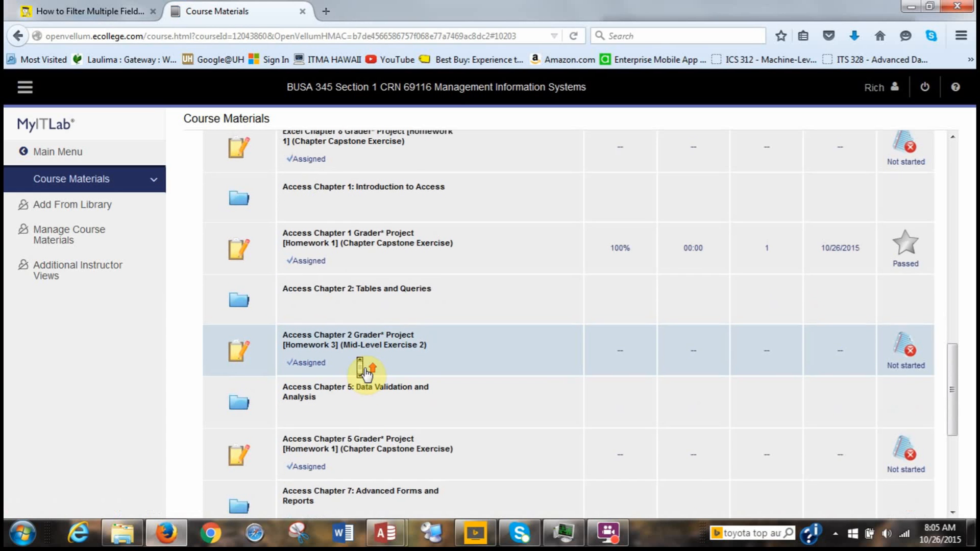
scroll(365, 373, up, 1)
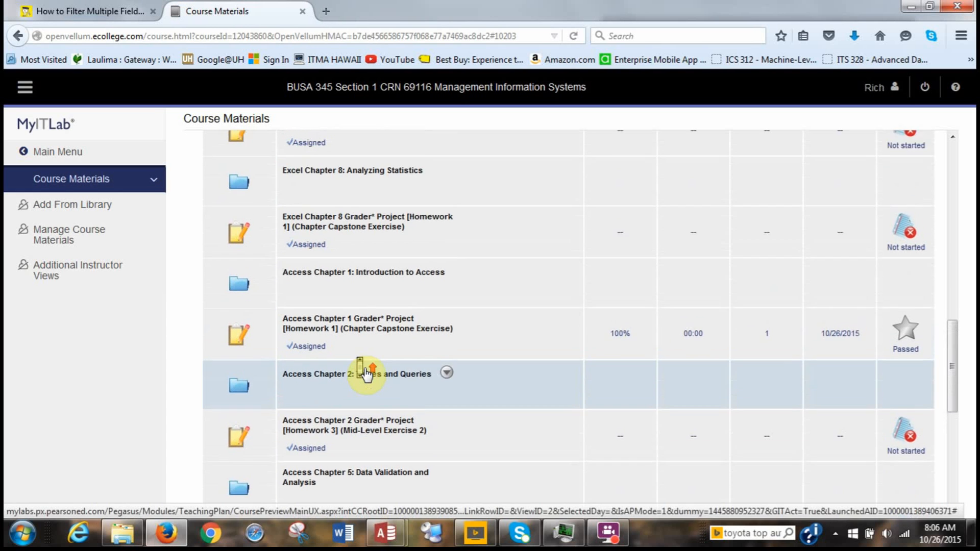
scroll(364, 375, up, 1)
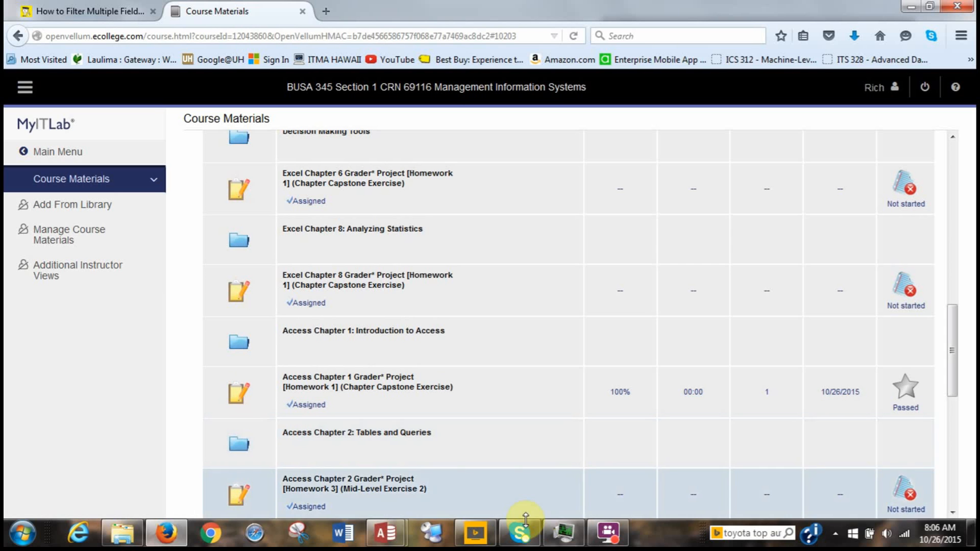
Step: Close all open Access windows so the database file is ready for submission
mouse_move(406, 542)
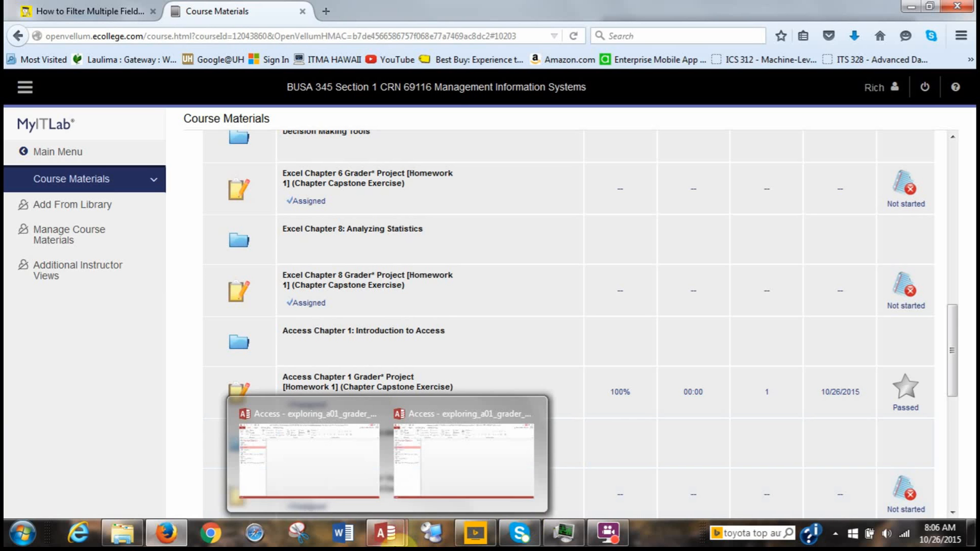
click(383, 542)
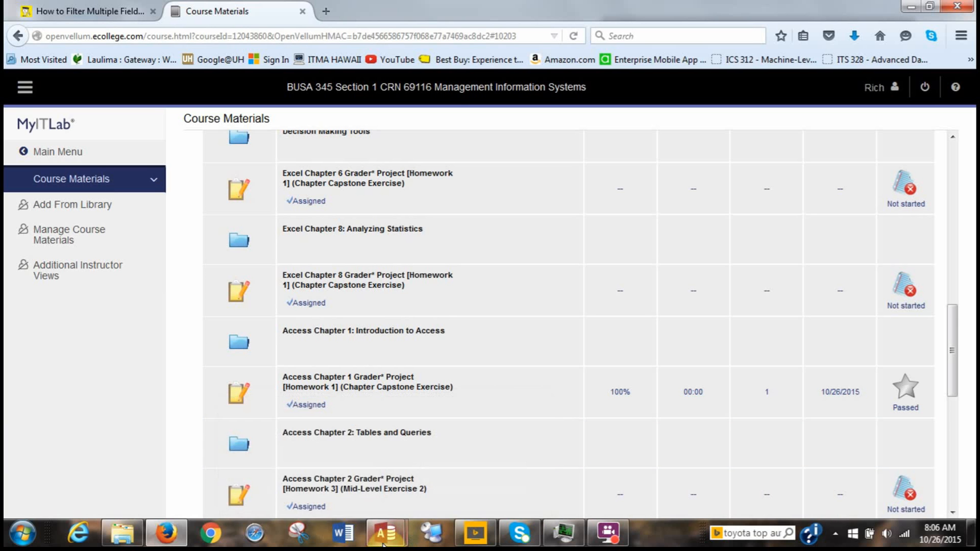
click(385, 544)
right_click(385, 544)
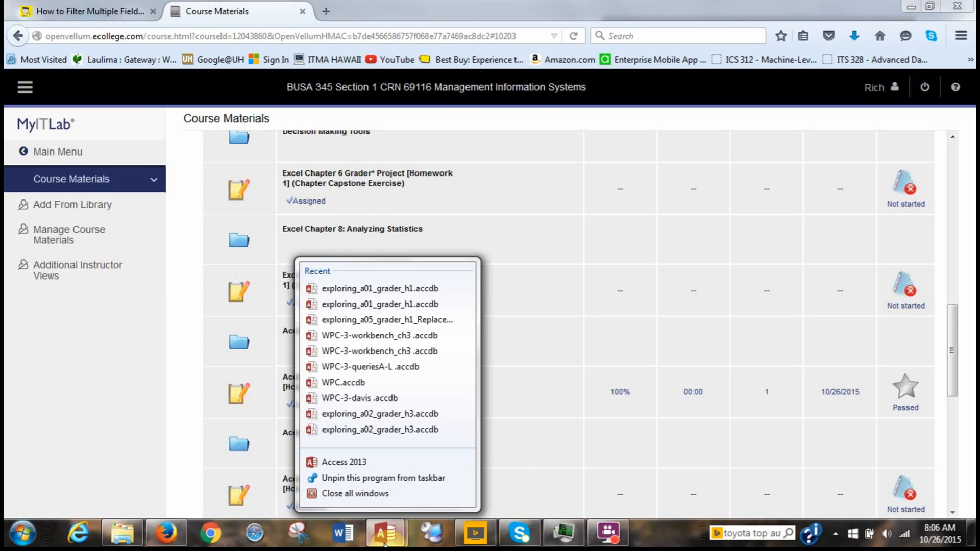
click(368, 494)
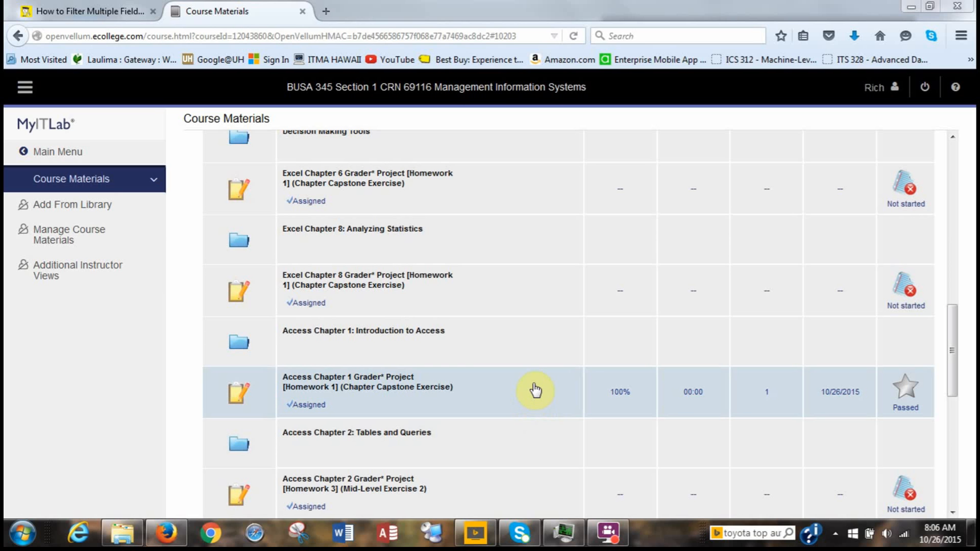
Step: Open the Access Chapter 1 Grader Project [Homework 1] activity from the course materials
mouse_move(458, 389)
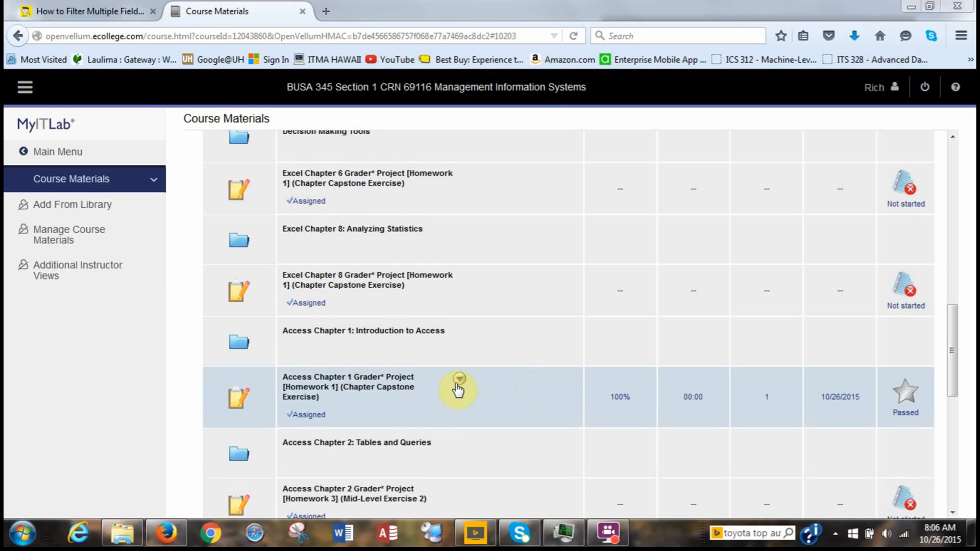
click(460, 382)
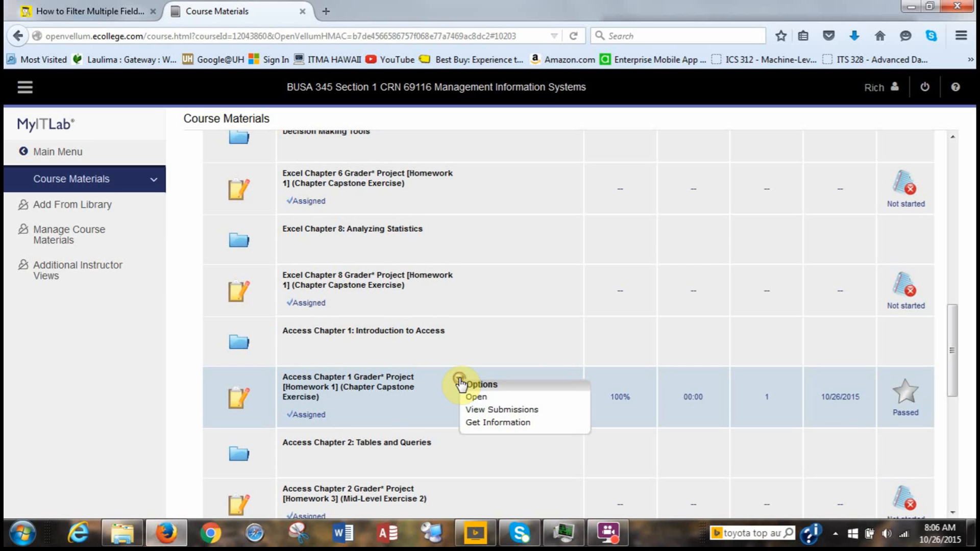
click(495, 403)
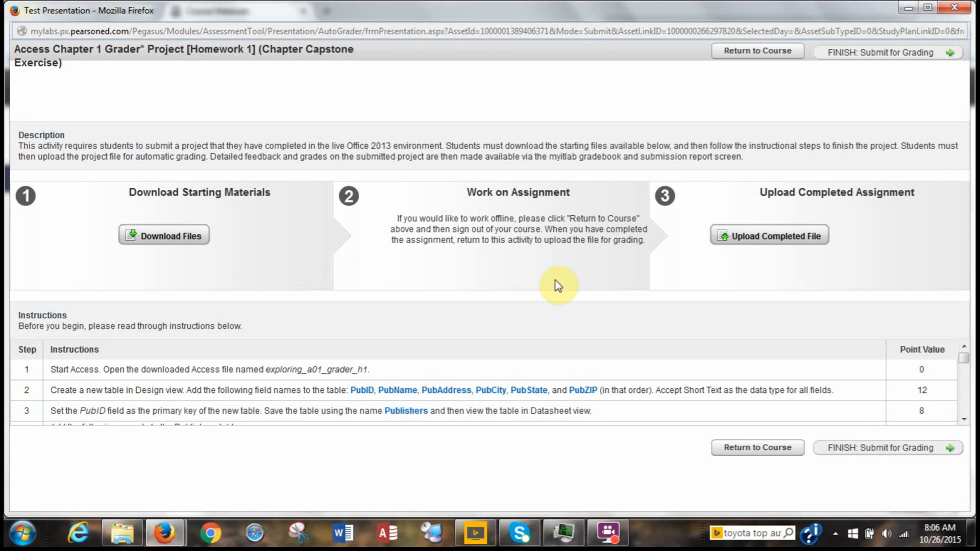
Step: Upload exploring_a01_grader_h1.accdb from the Downloads folder as the completed assignment file
click(804, 243)
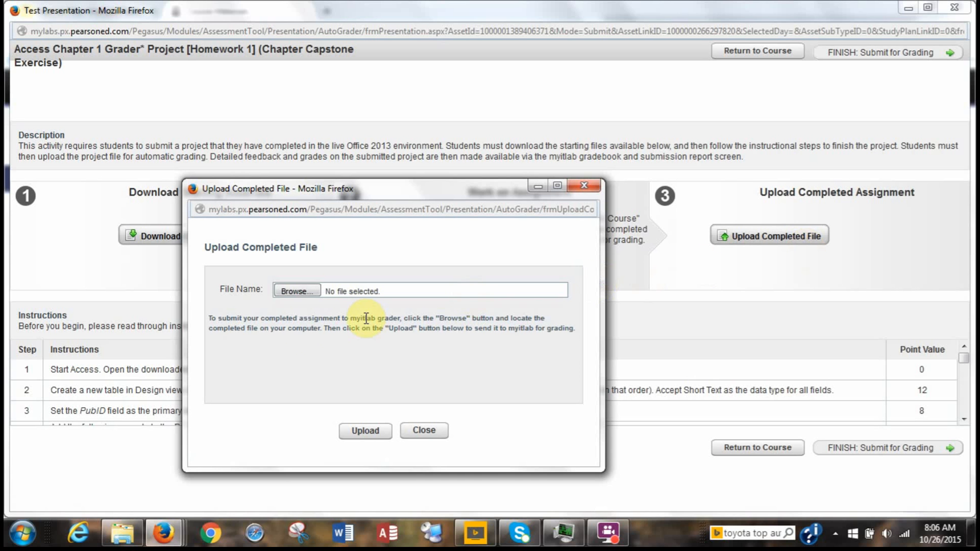
click(293, 295)
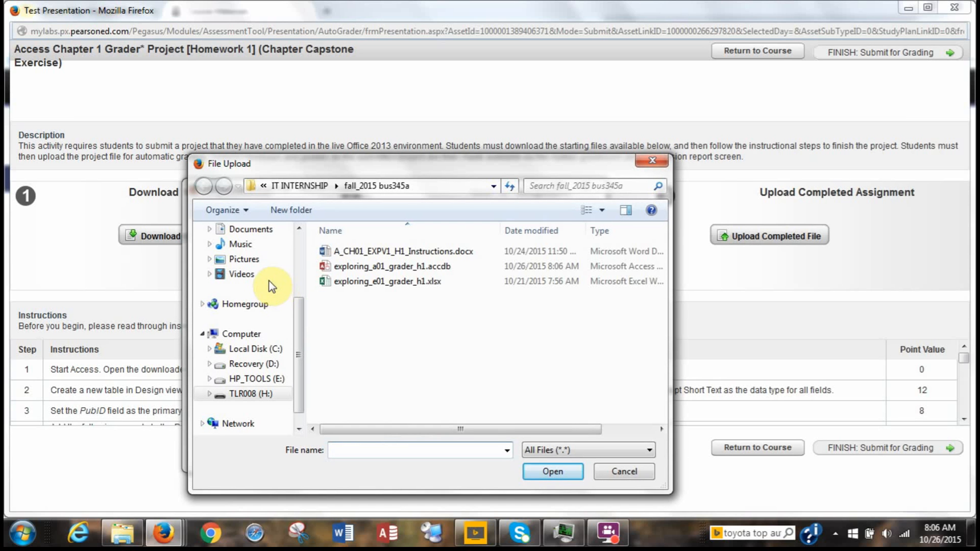
click(300, 292)
click(247, 267)
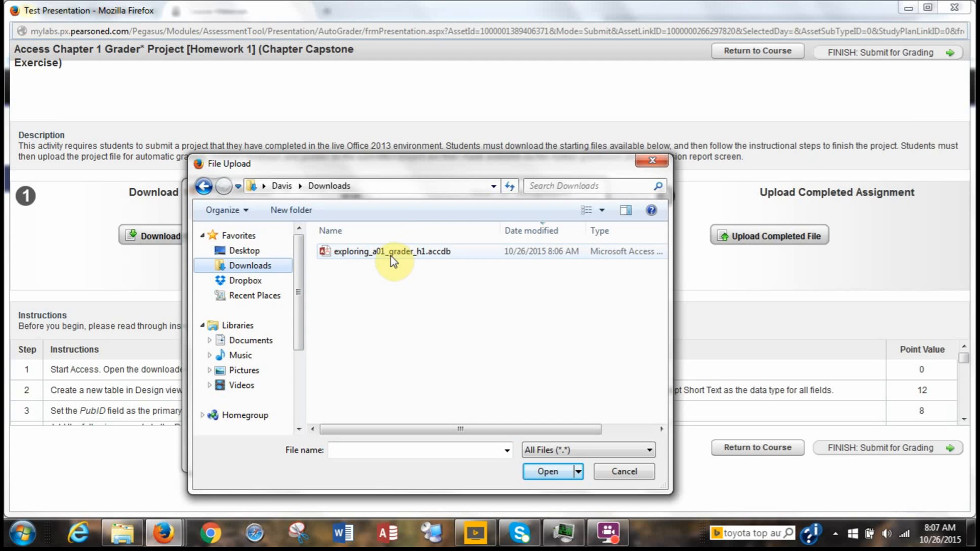
click(420, 260)
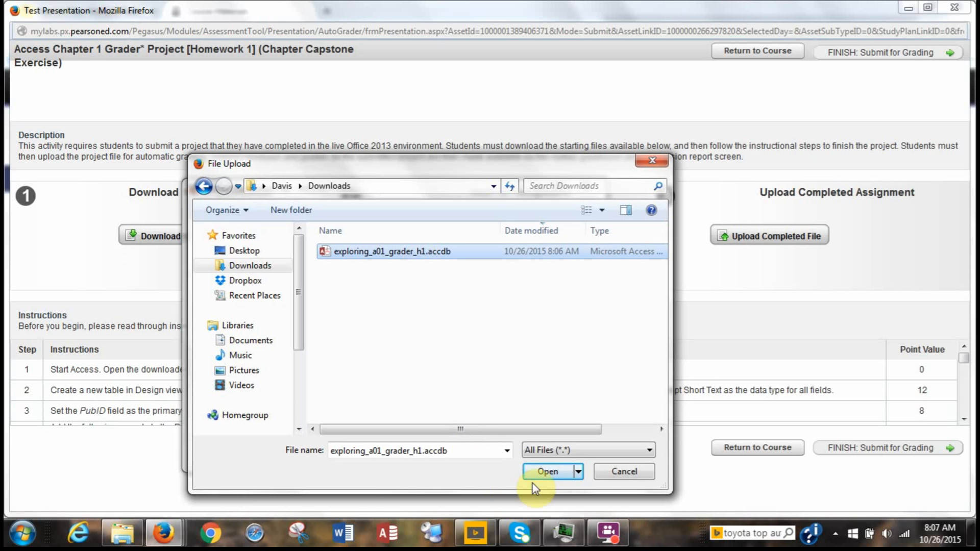
click(546, 472)
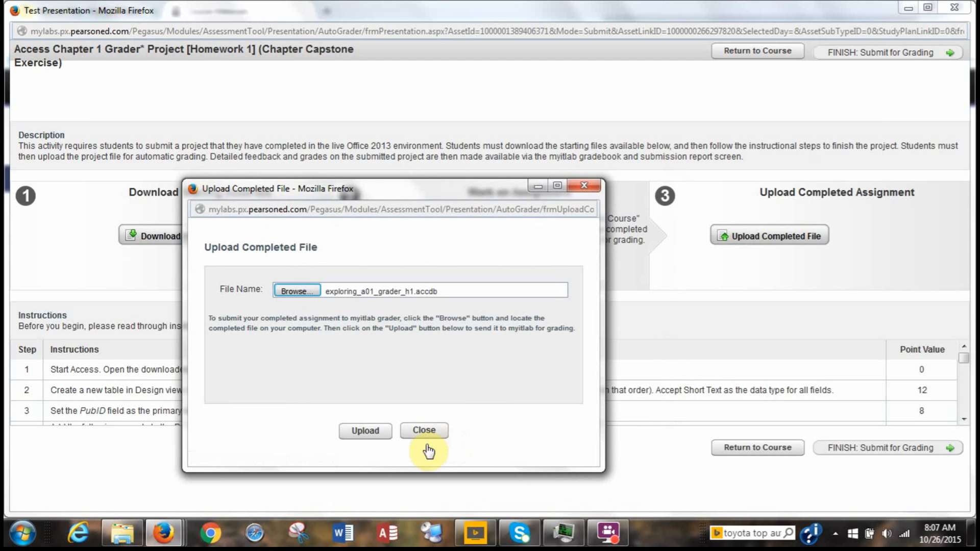
click(359, 433)
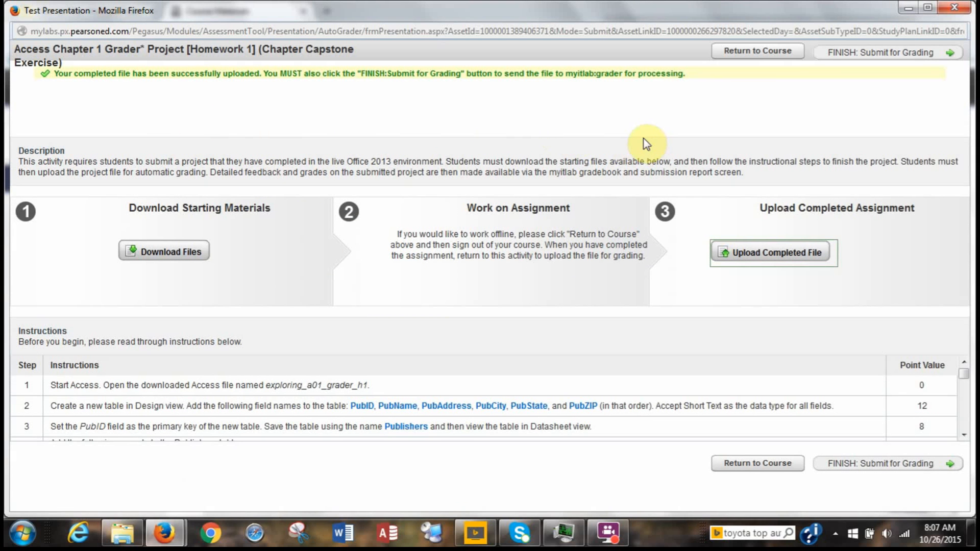
Step: Submit the uploaded project for grading and return to the course
click(853, 465)
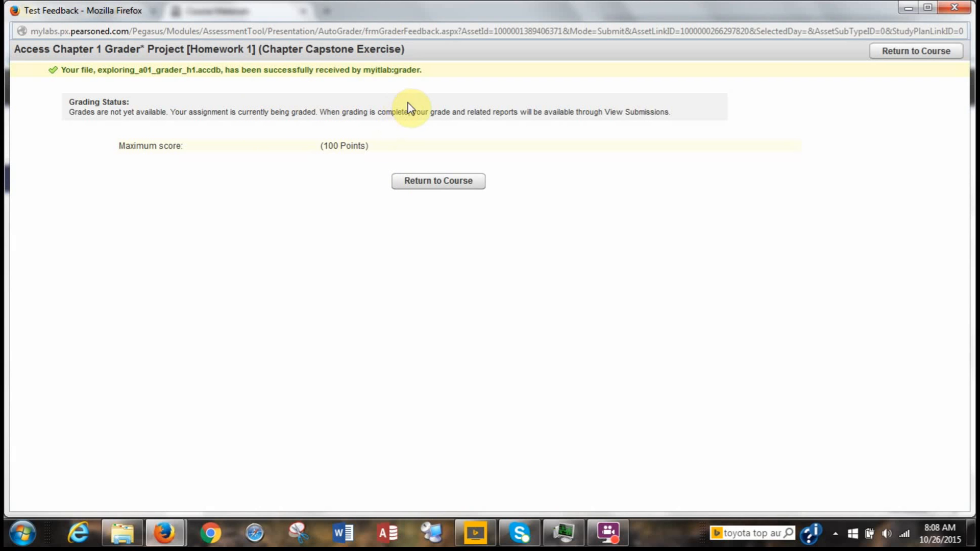
click(444, 185)
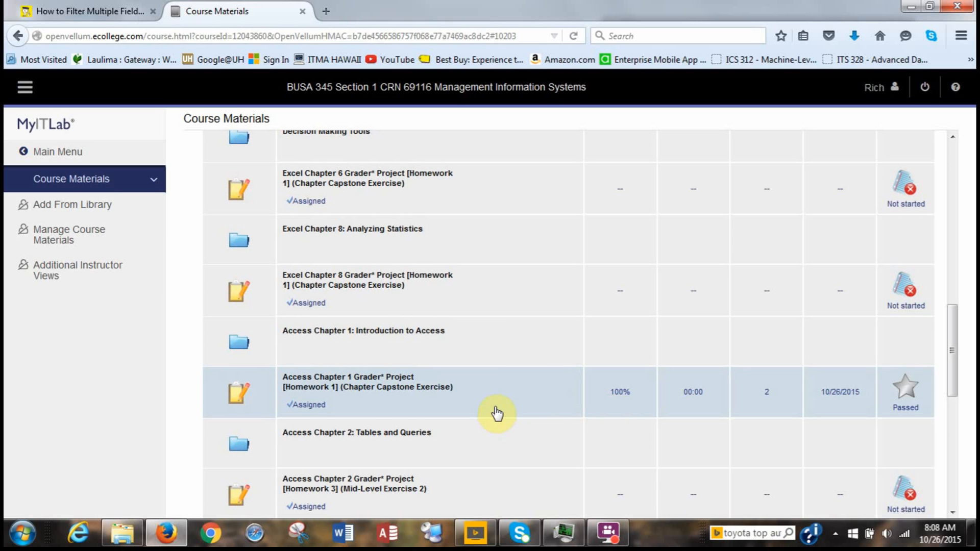
Step: View the submissions list of the Access Chapter 1 Grader Project to check the grades
mouse_move(451, 388)
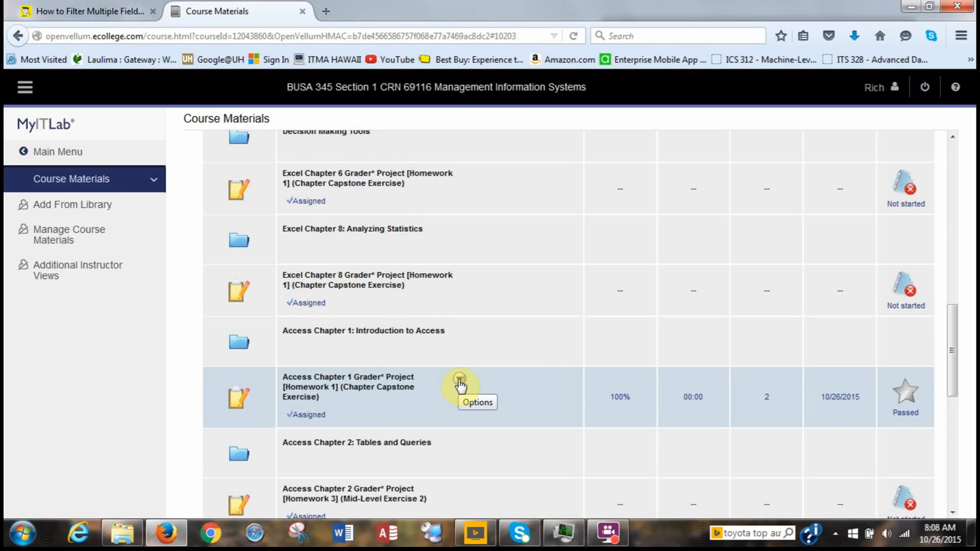
click(459, 380)
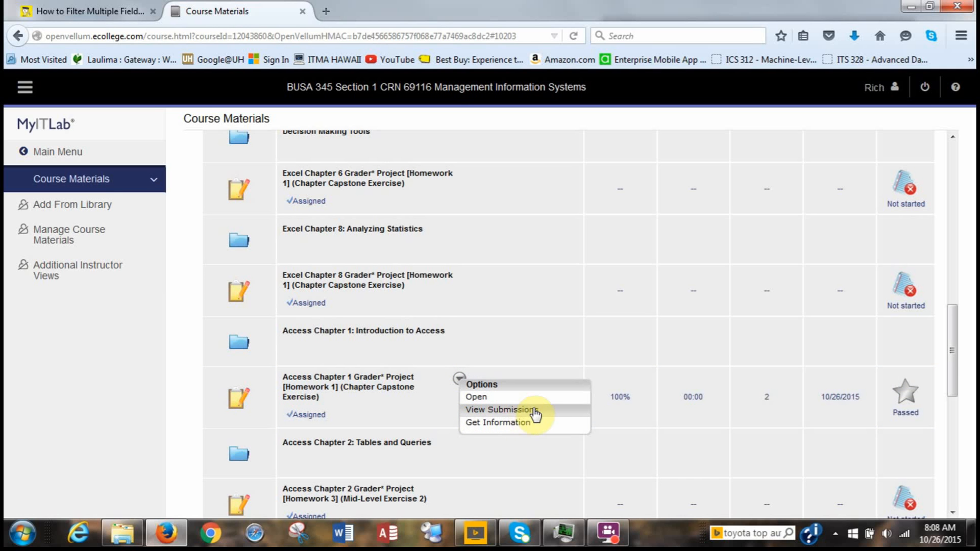
click(560, 411)
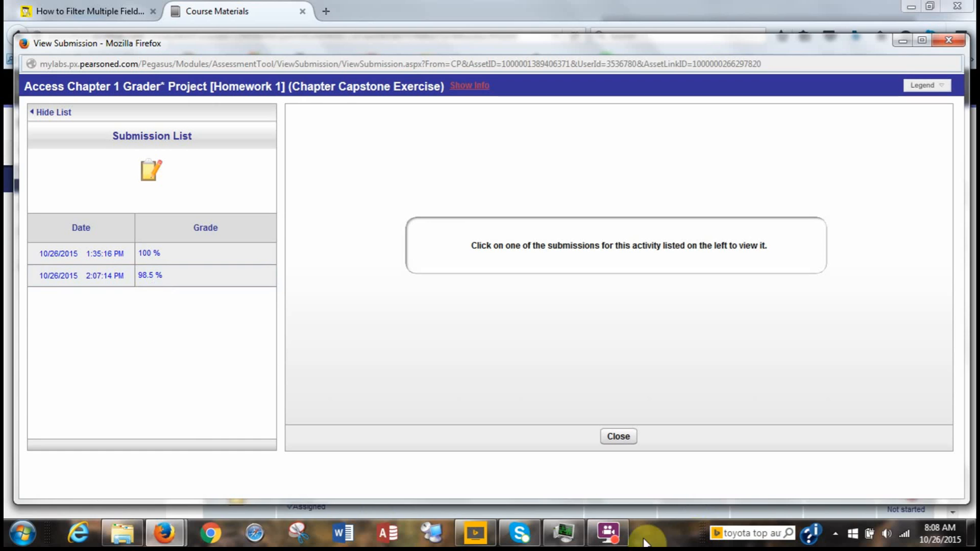
click(617, 539)
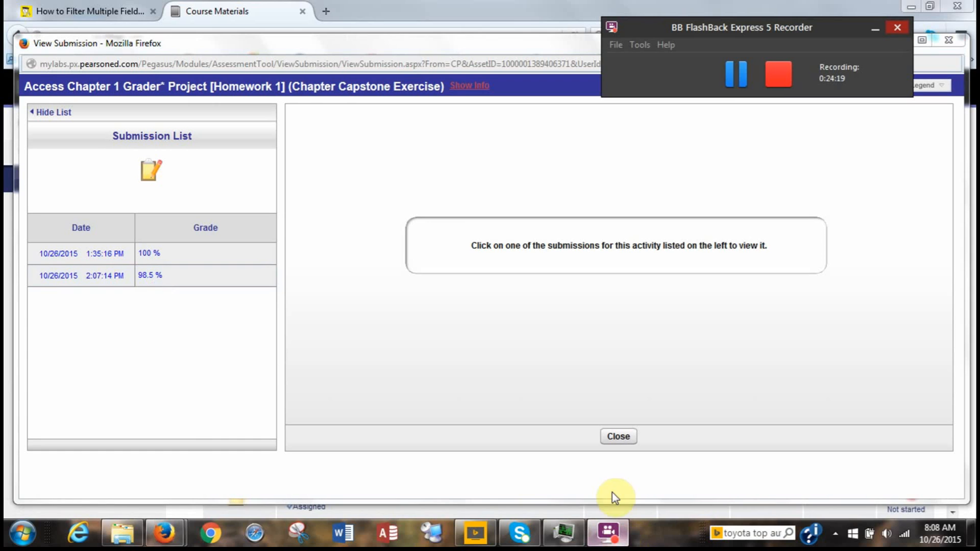
click(737, 81)
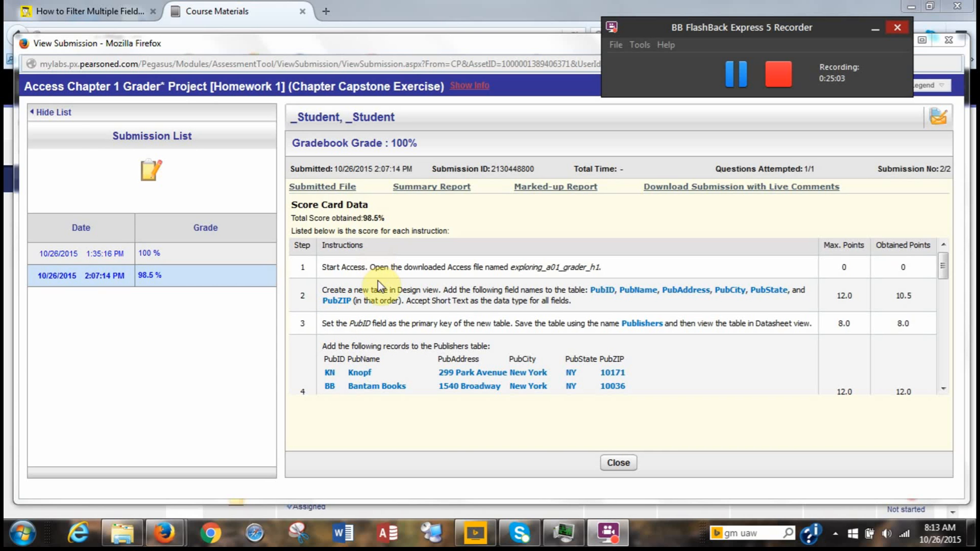
Step: Close the submission report and reopen the Access Chapter 1 Grader Project [Homework 1] activity from the course materials
click(618, 462)
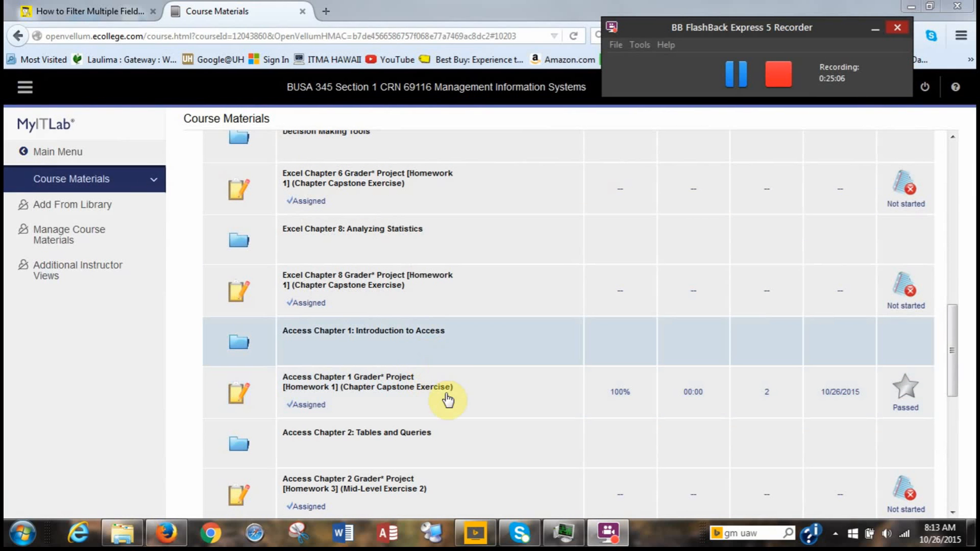
click(459, 379)
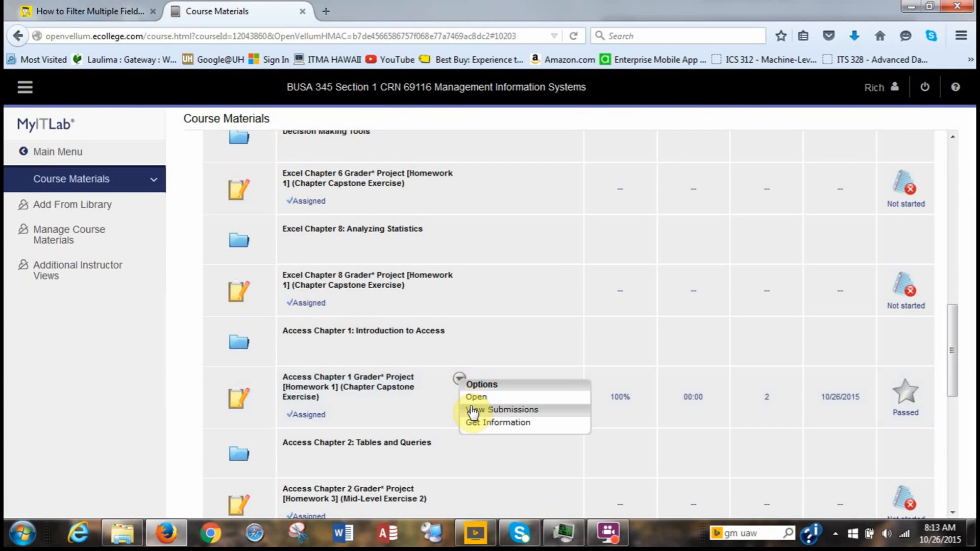
click(476, 397)
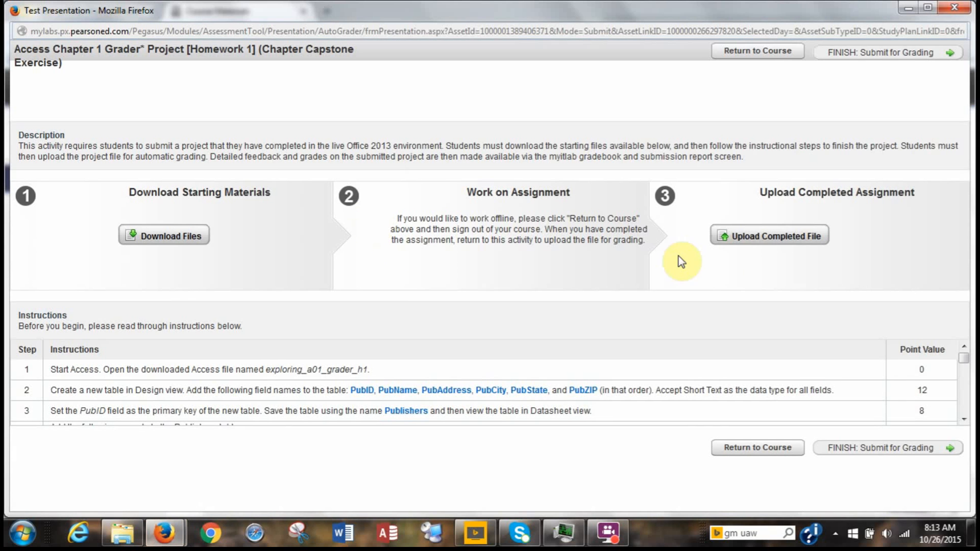
Step: Upload exploring_a01_grader_h1.accdb from the Downloads folder as the completed file, and submit it for grading
click(743, 237)
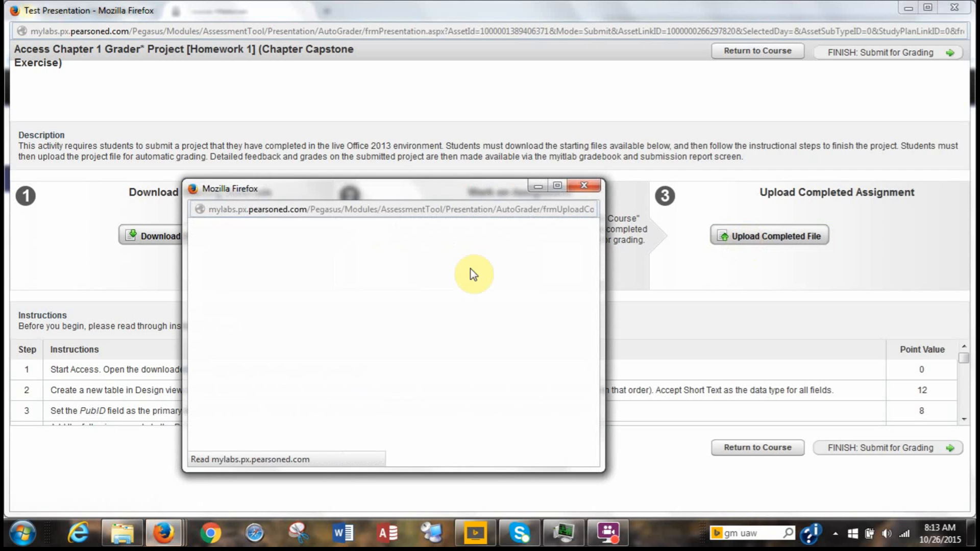
click(296, 292)
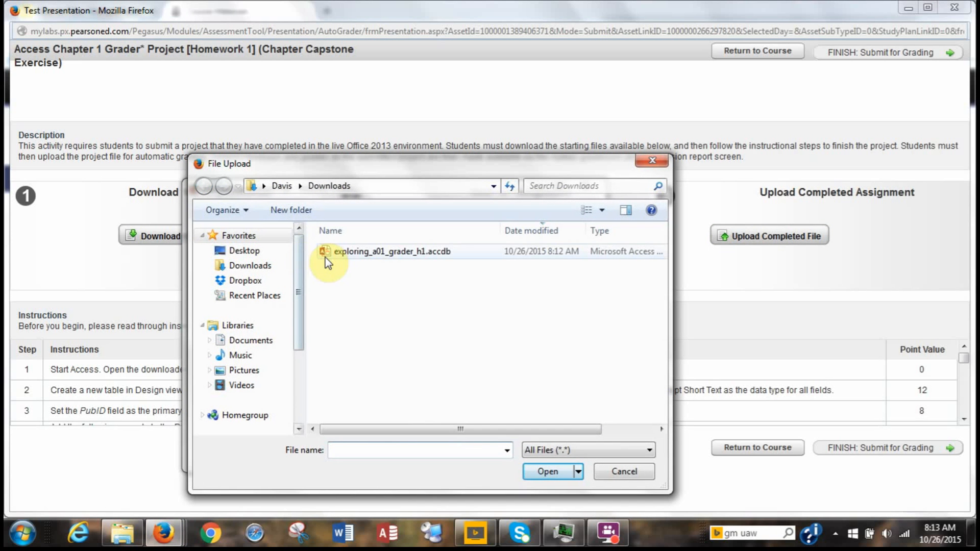
click(342, 258)
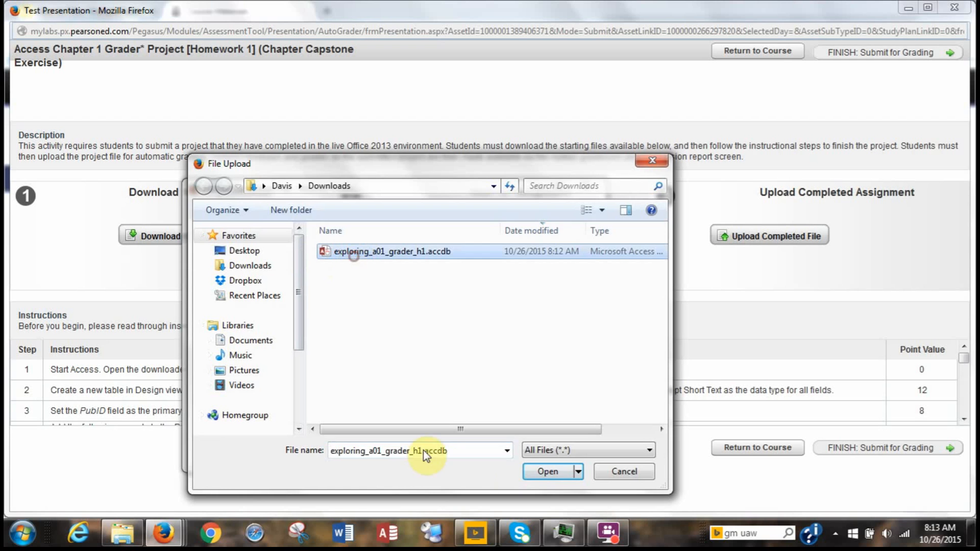
click(545, 468)
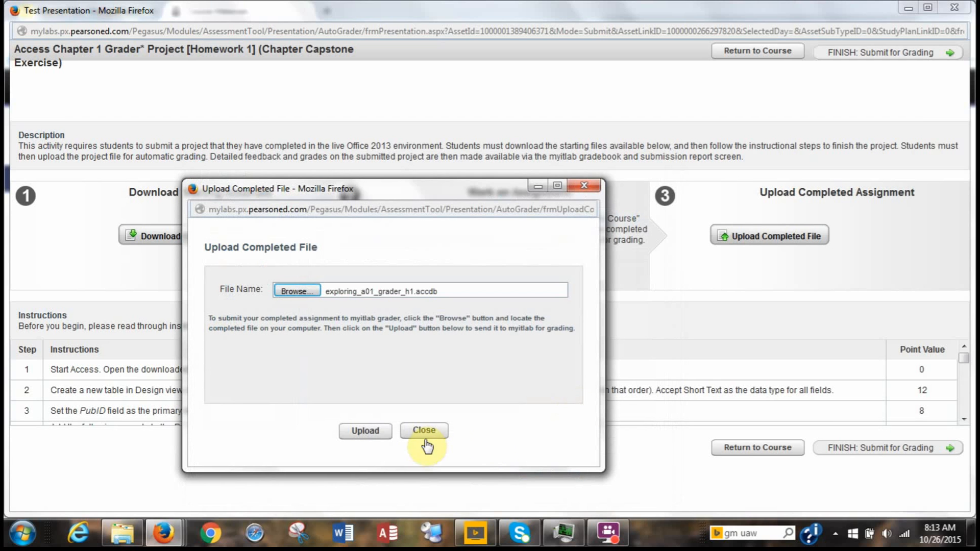
click(365, 432)
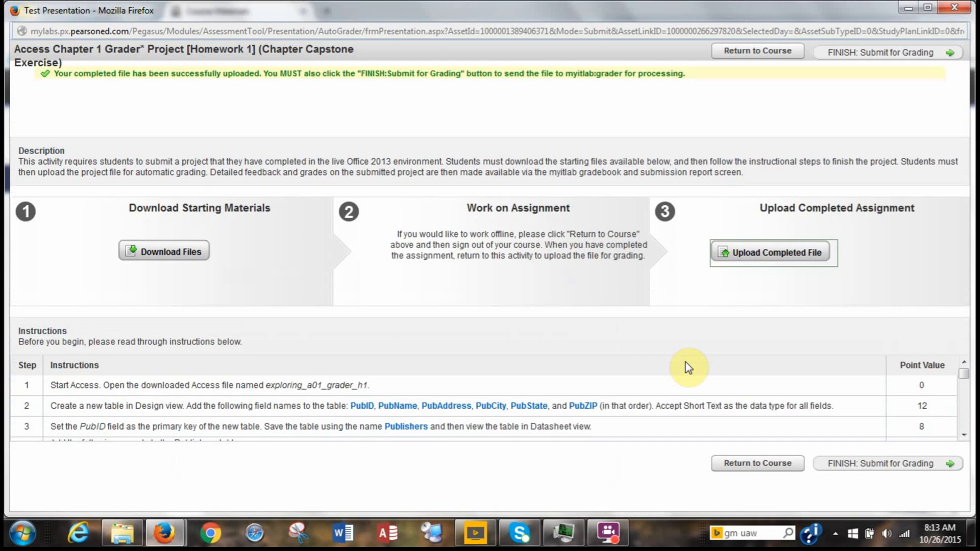
click(870, 463)
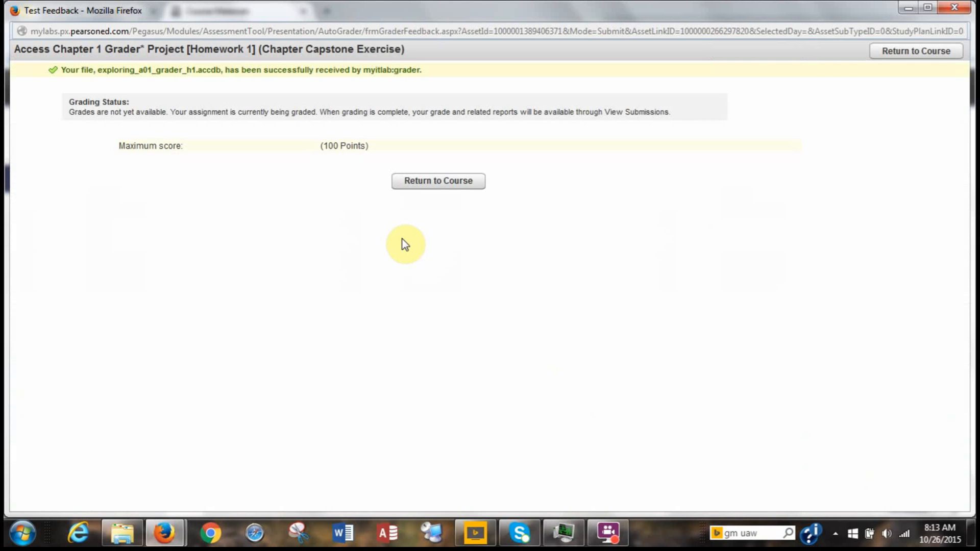
click(439, 182)
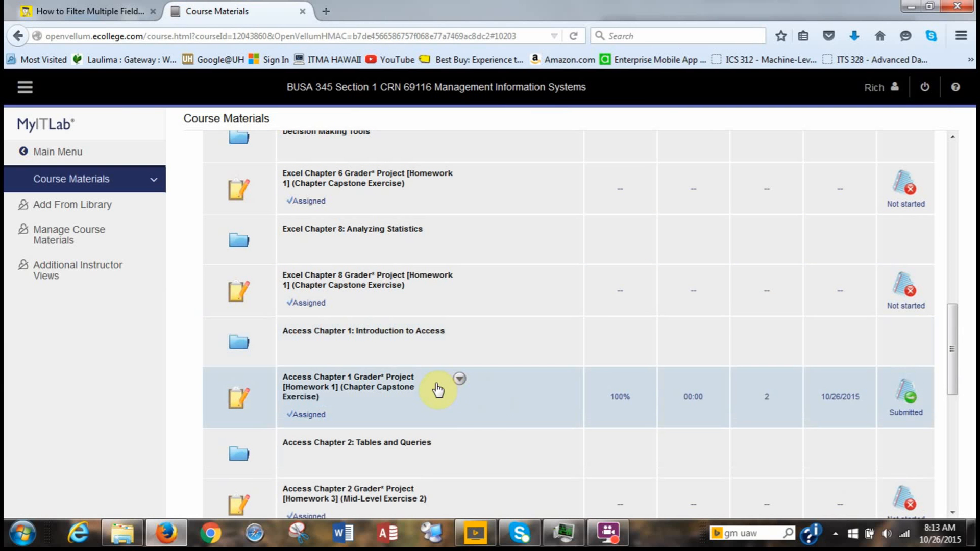
Step: View the submissions of the Access Chapter 1 Grader Project and examine the score card of the most recent one
click(459, 378)
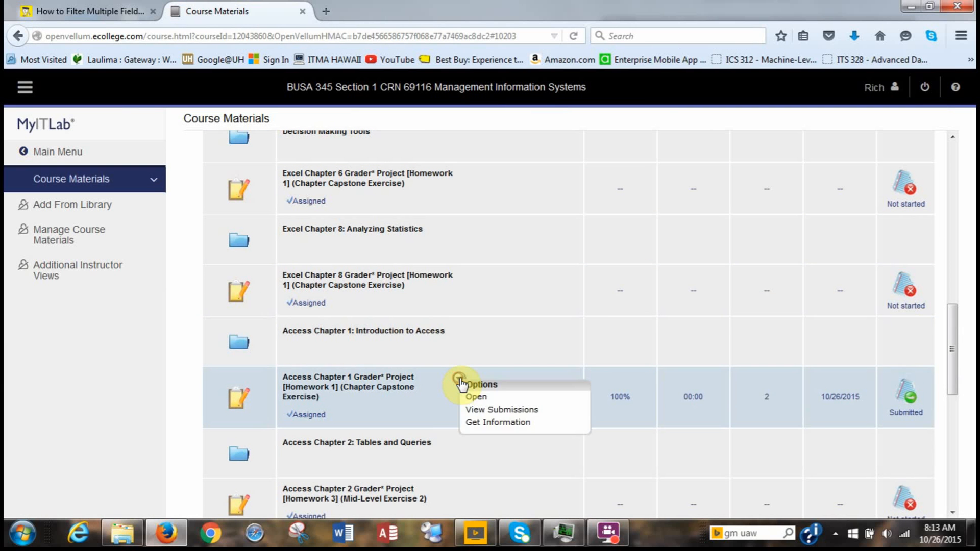
click(477, 410)
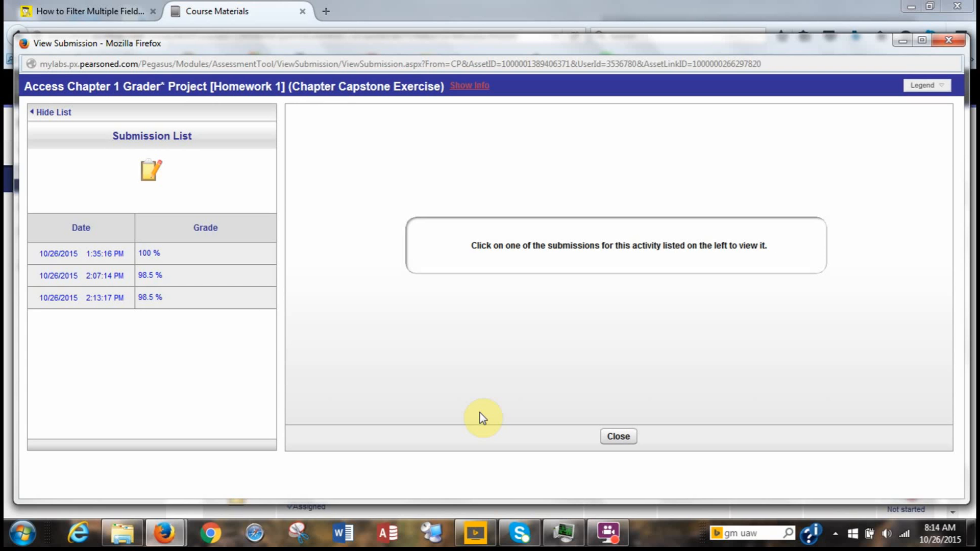
click(148, 304)
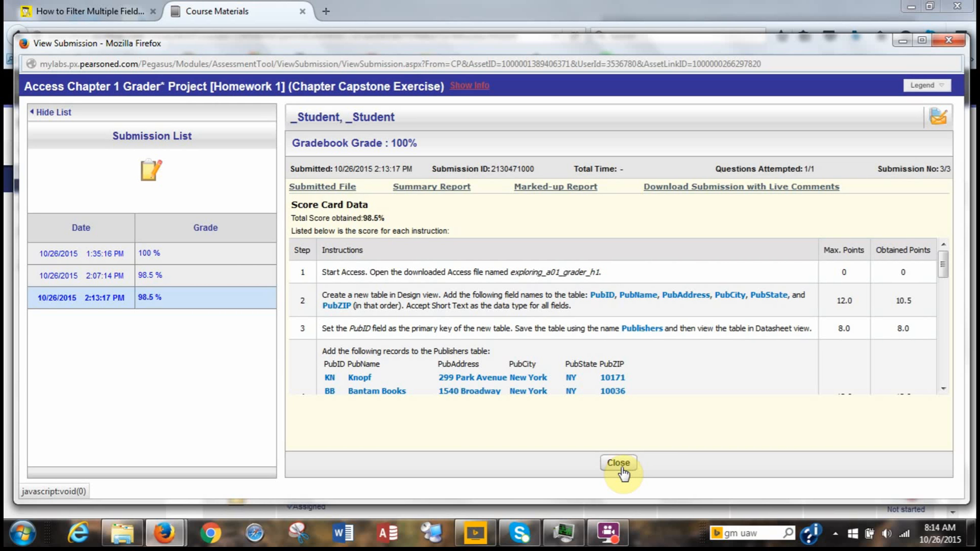
click(609, 534)
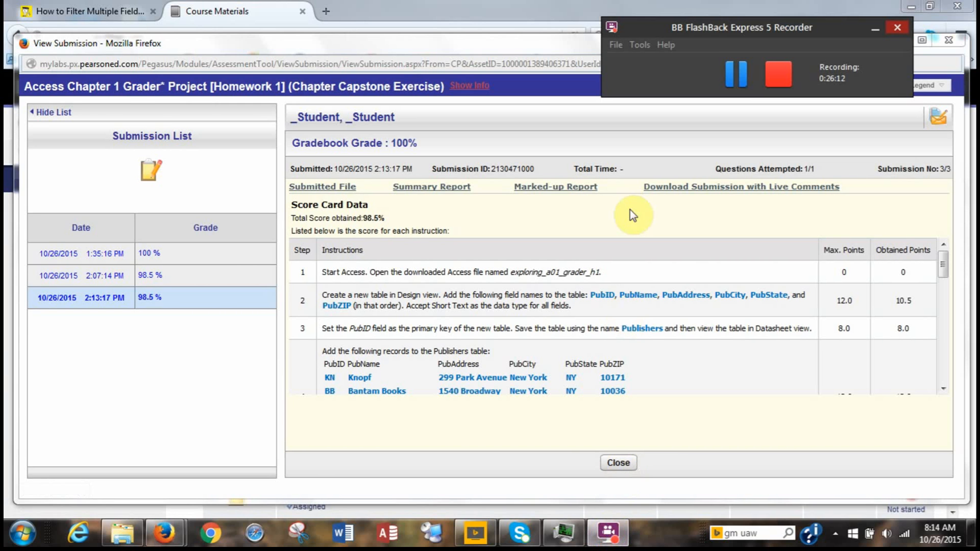
click(736, 77)
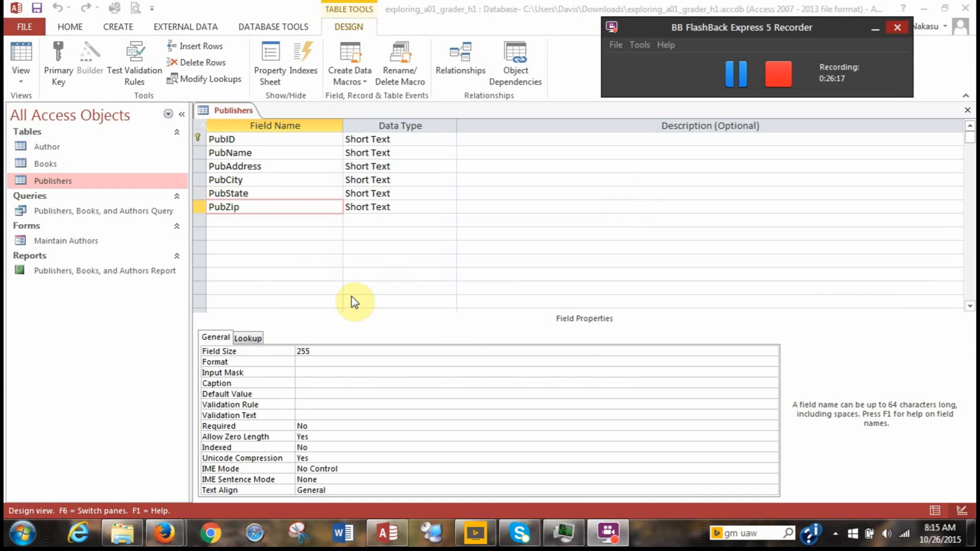
Step: Rename the last field of the Publishers table to PubZIP in Design view and save the table
click(252, 205)
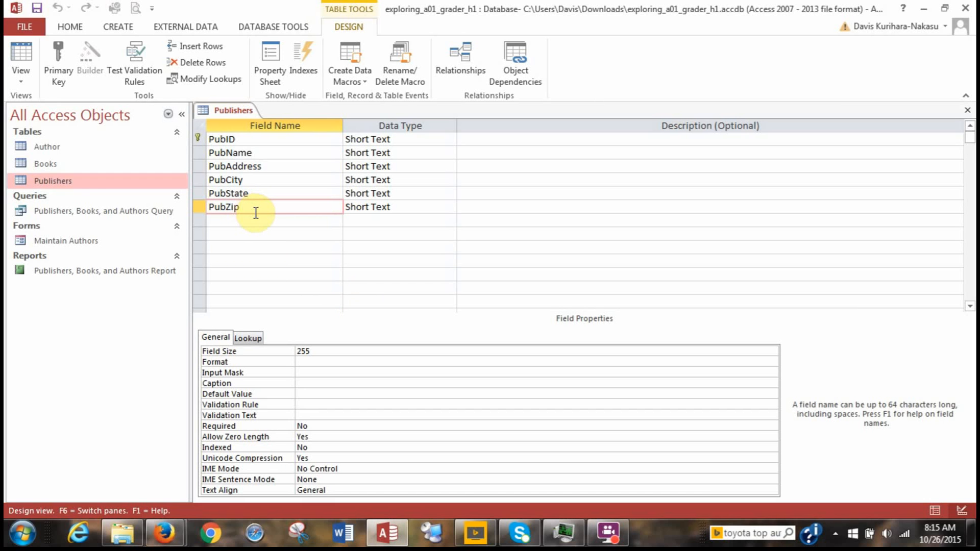
key(BackSpace)
key(BackSpace)
text(IP)
right_click(227, 110)
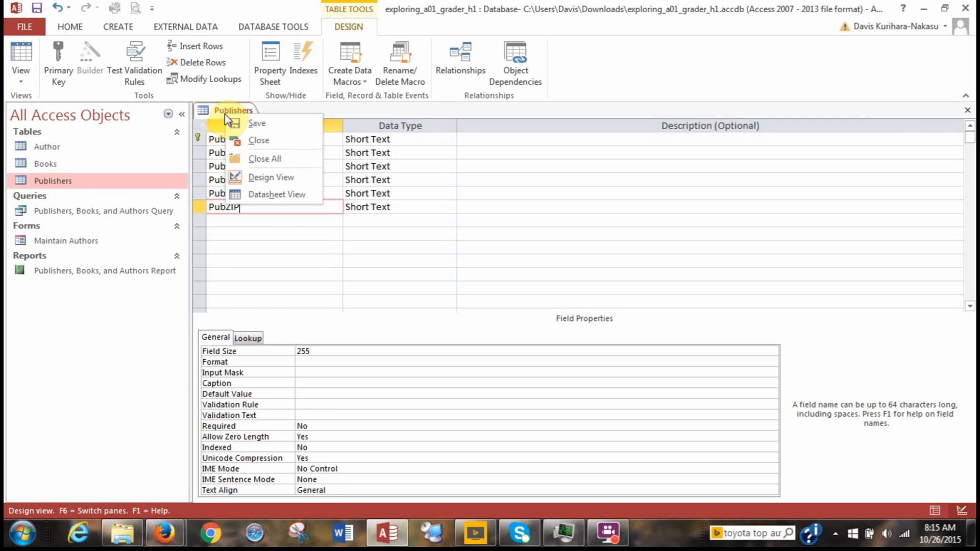
click(265, 124)
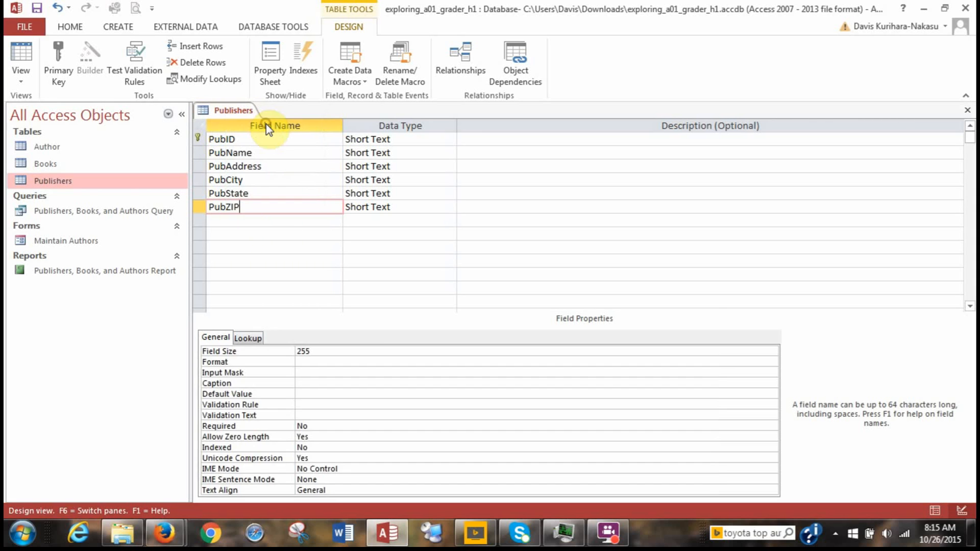
Step: Display the Publishers table in Datasheet view and refresh all of its data
right_click(226, 113)
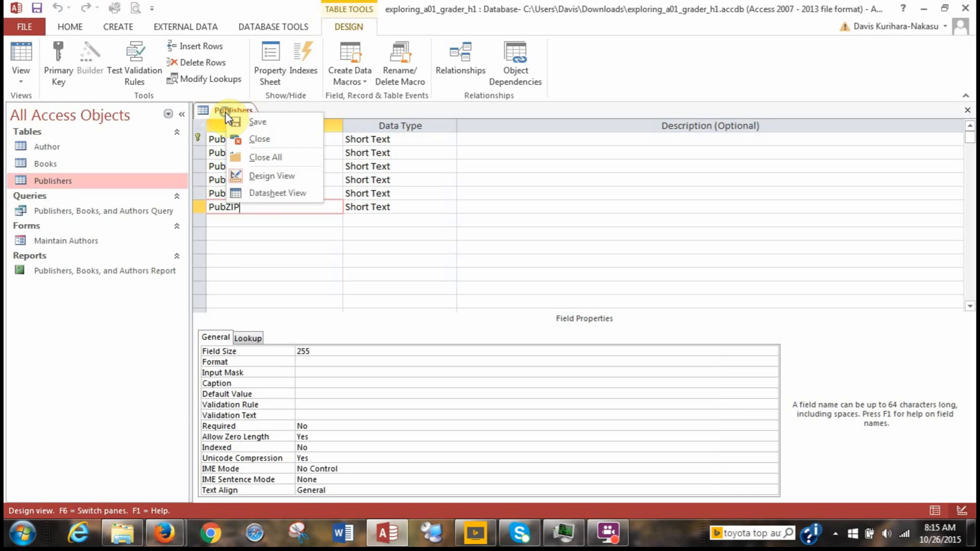
click(259, 191)
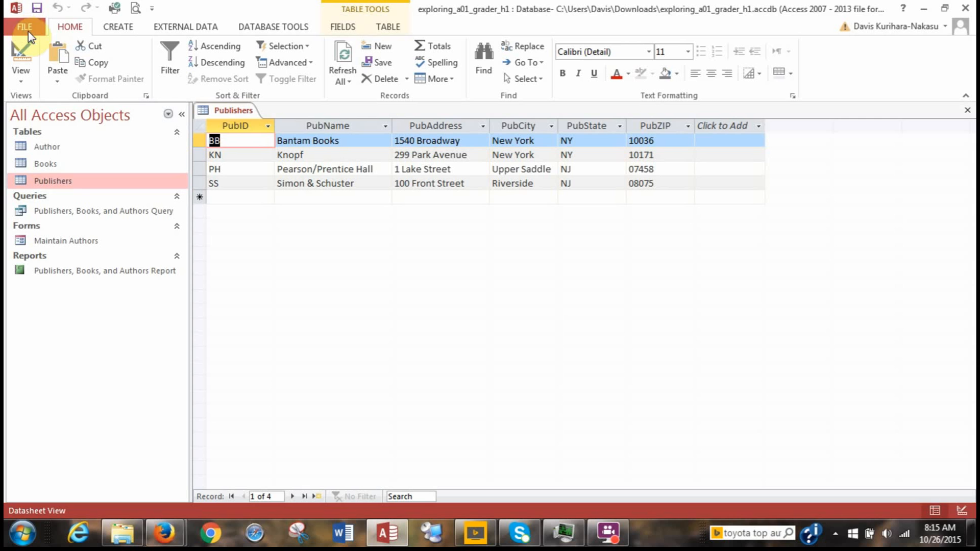
click(339, 78)
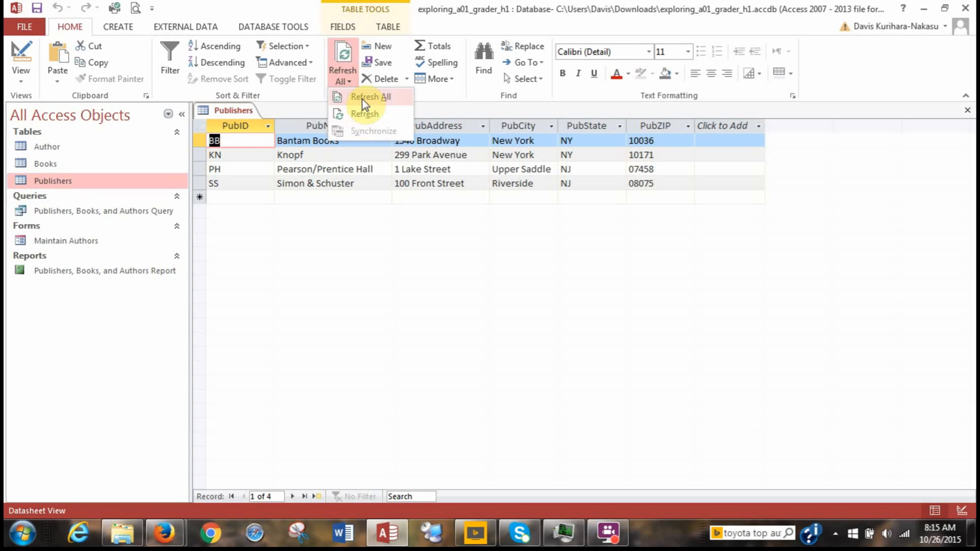
click(364, 98)
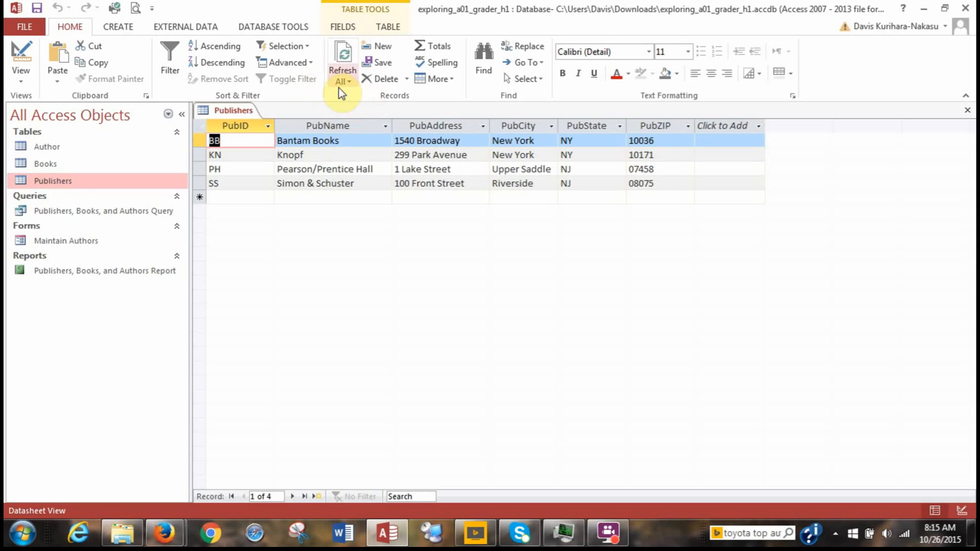
Step: Save the Publishers table from its datasheet
click(230, 107)
right_click(231, 109)
click(253, 121)
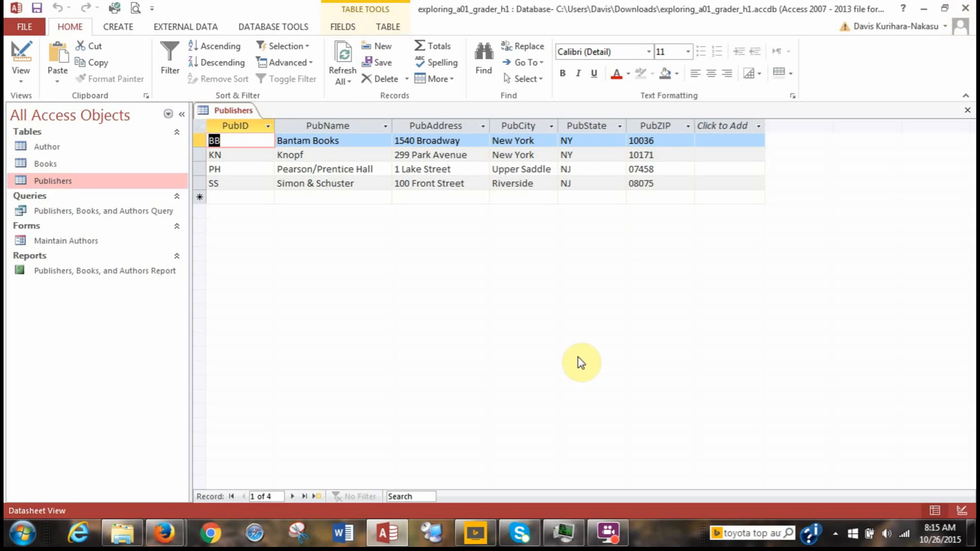
Step: Switch to Firefox, dismiss the submission report, and open the Access Chapter 1 Grader Project [Homework 1] activity again
click(164, 534)
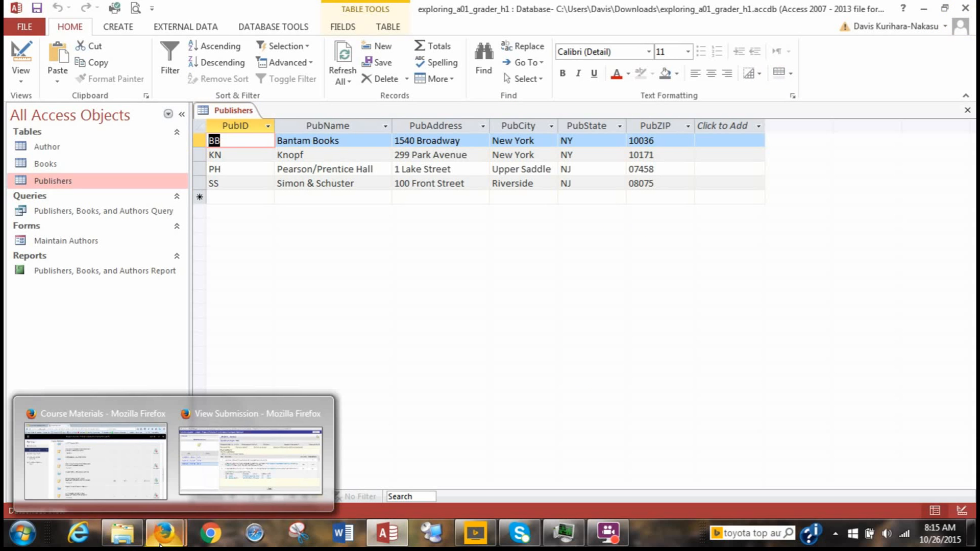
mouse_move(224, 478)
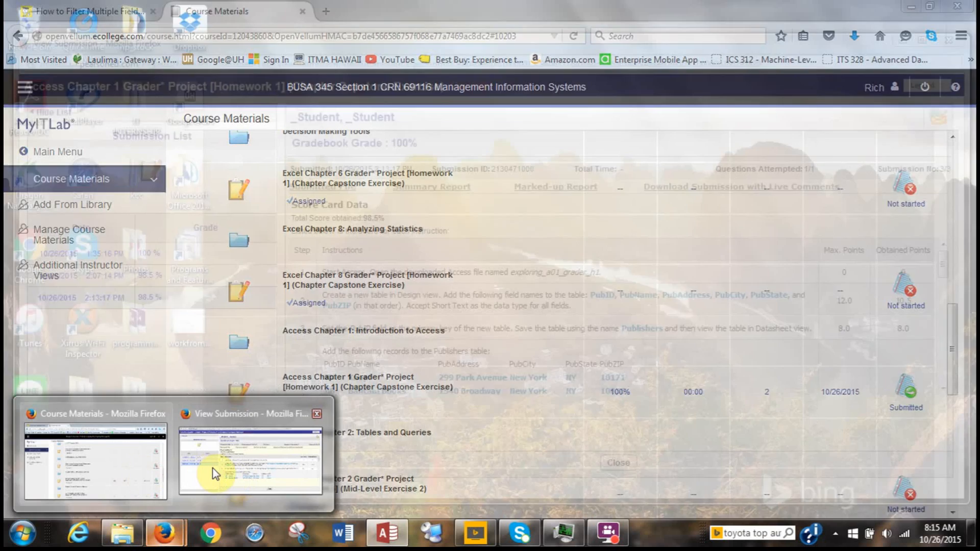
click(214, 469)
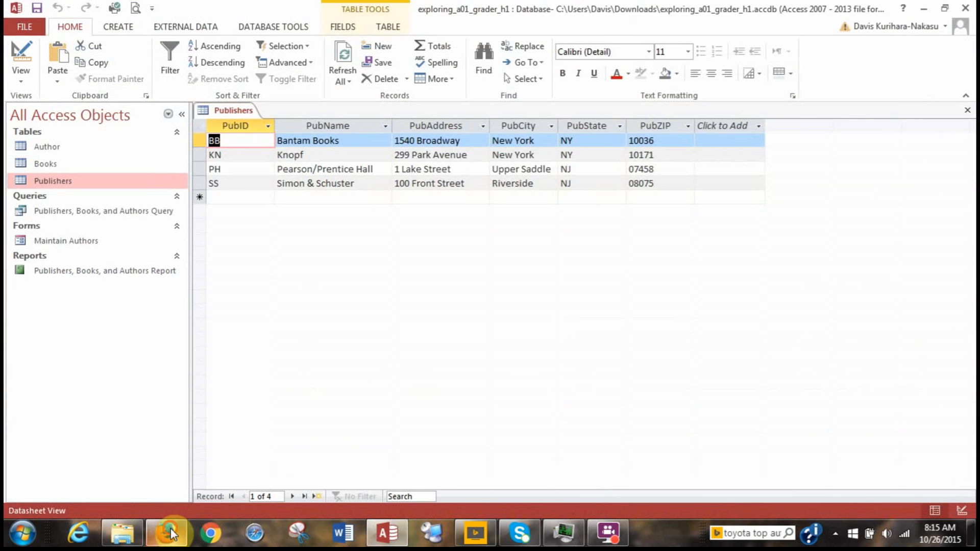
click(170, 534)
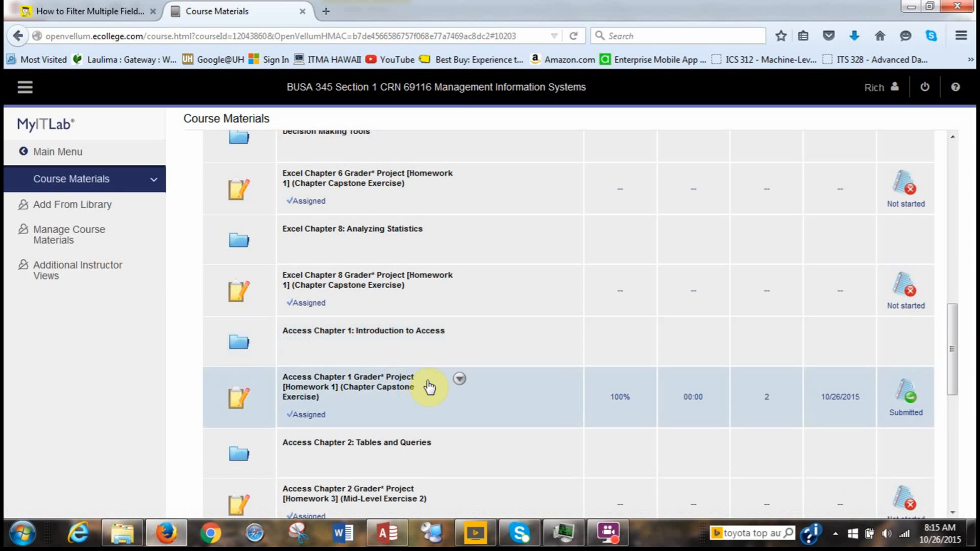
click(460, 379)
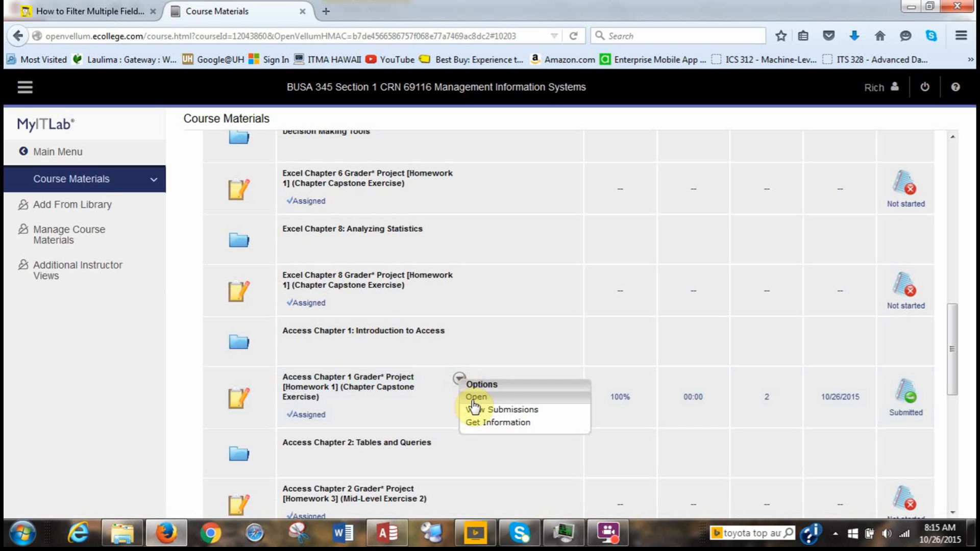
click(473, 398)
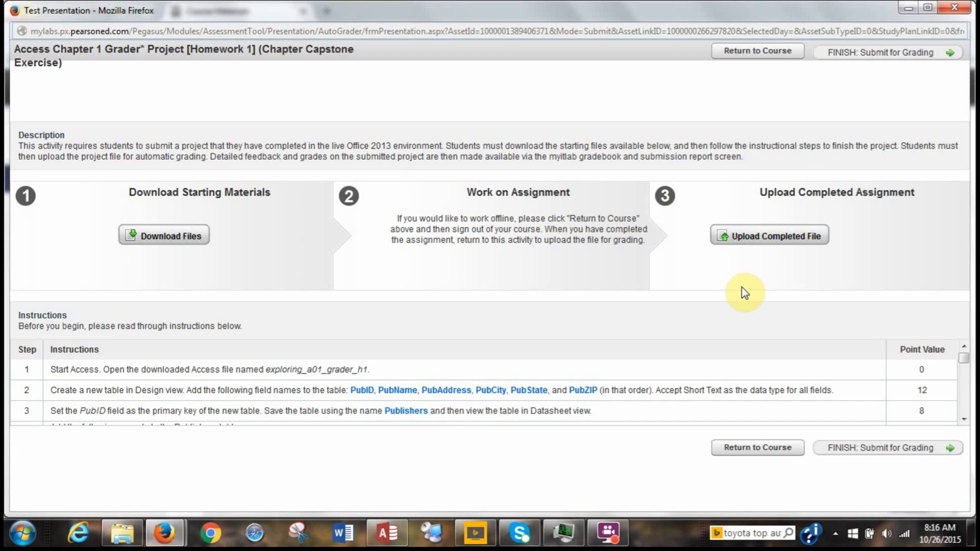
Step: Upload exploring_a01_grader_h1.accdb from the Downloads folder as the completed assignment file
click(776, 240)
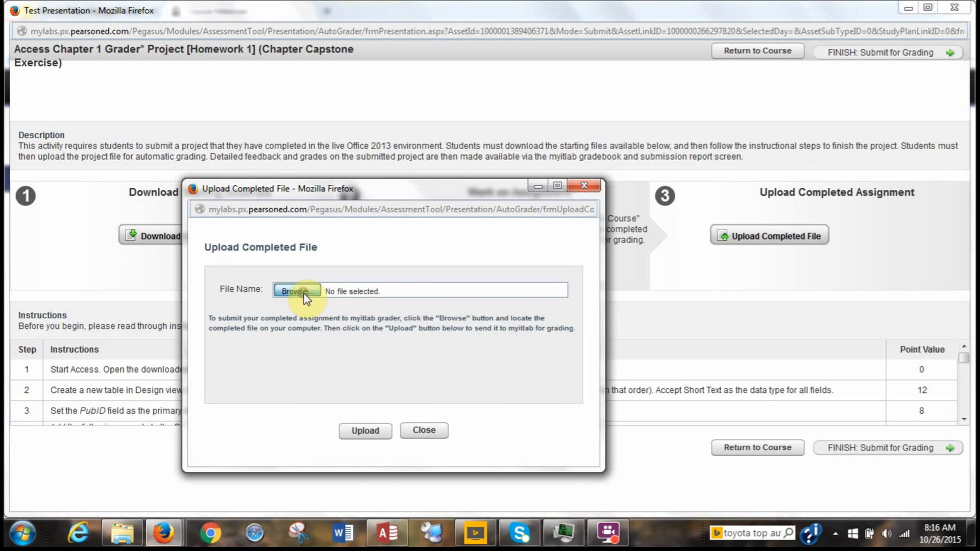
click(304, 293)
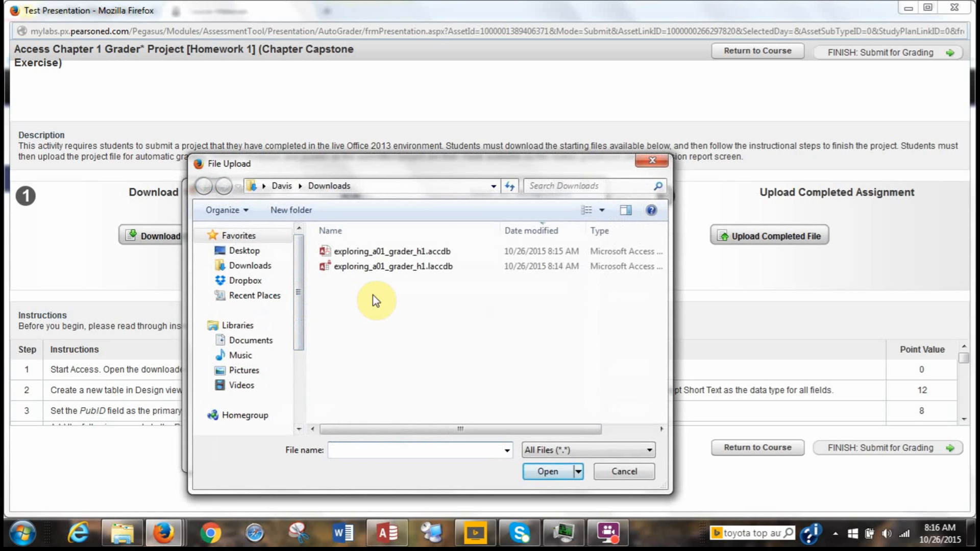
click(411, 252)
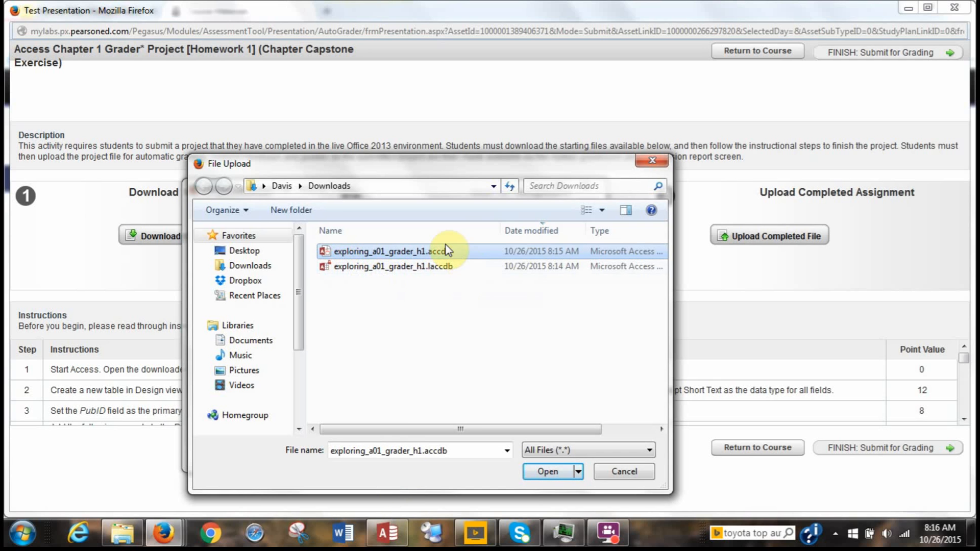
click(398, 253)
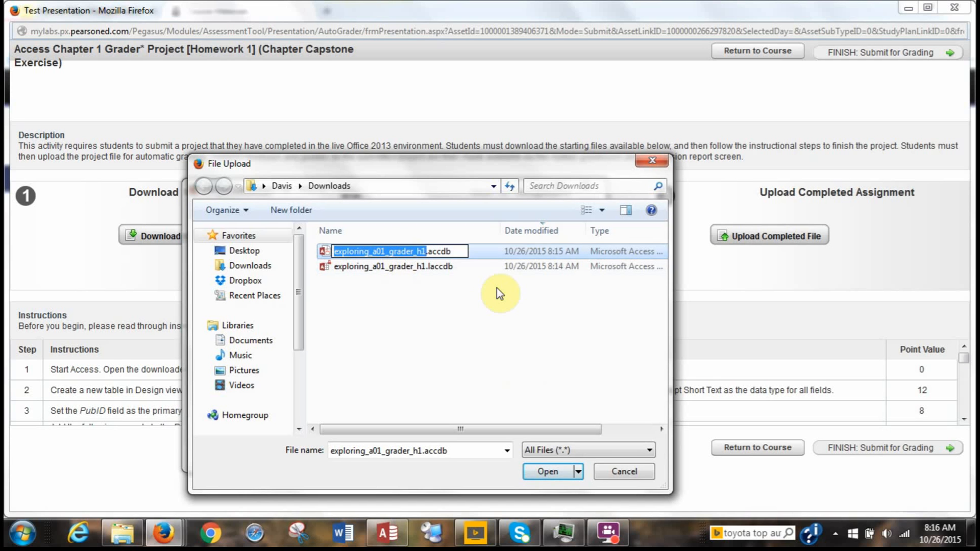
click(482, 258)
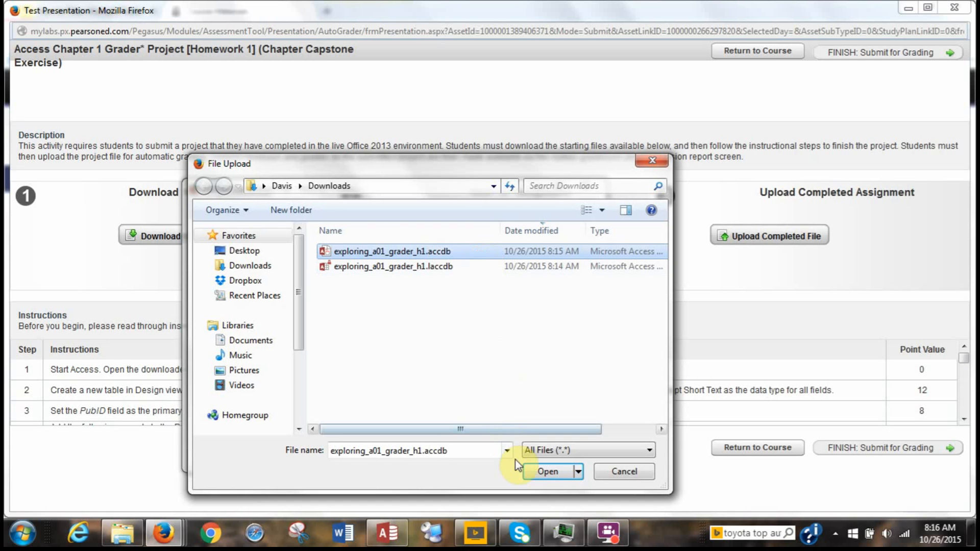
click(546, 473)
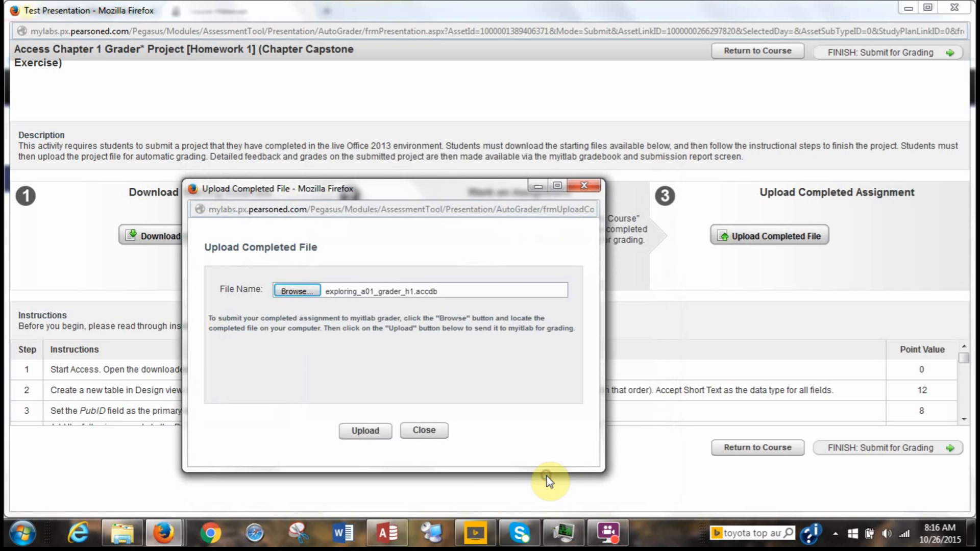
click(377, 431)
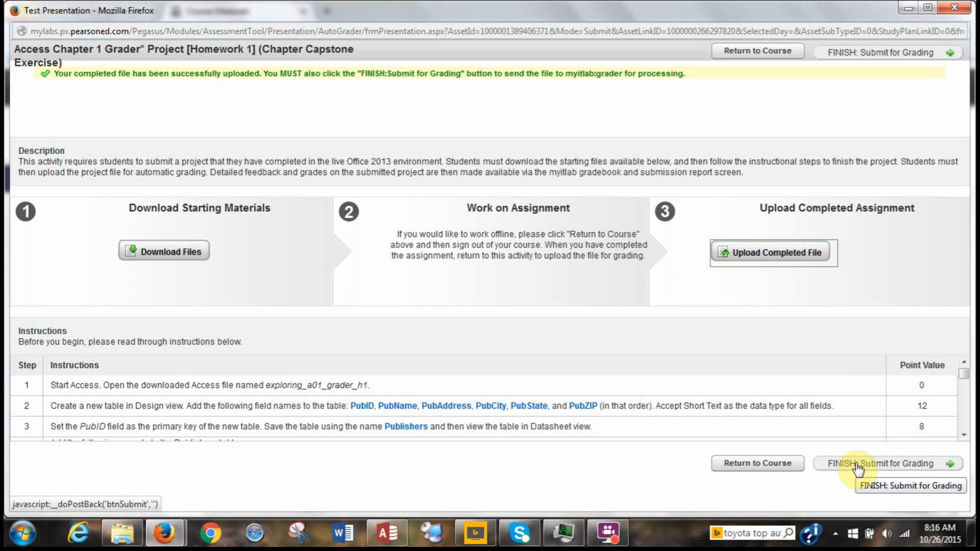
Step: Submit the uploaded database for grading and return to the course materials
click(858, 465)
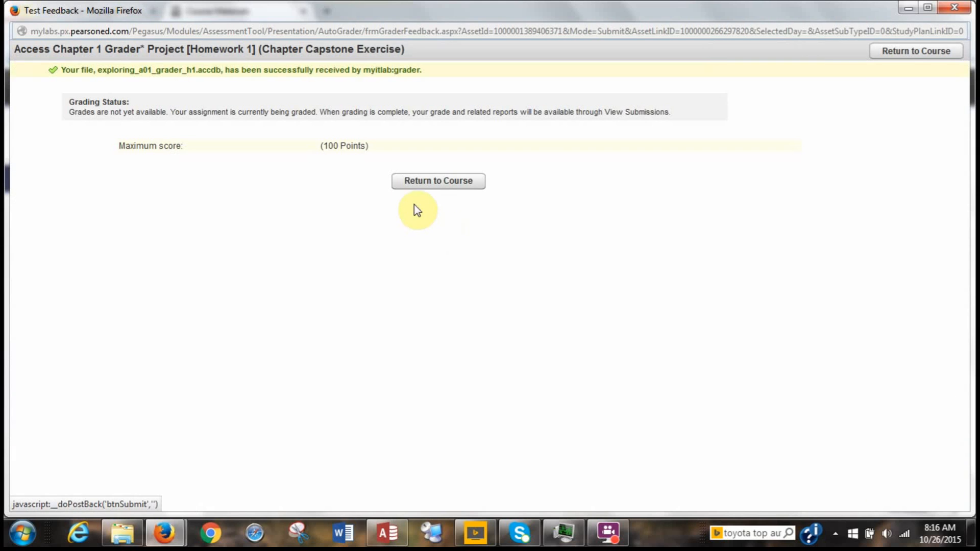
click(435, 192)
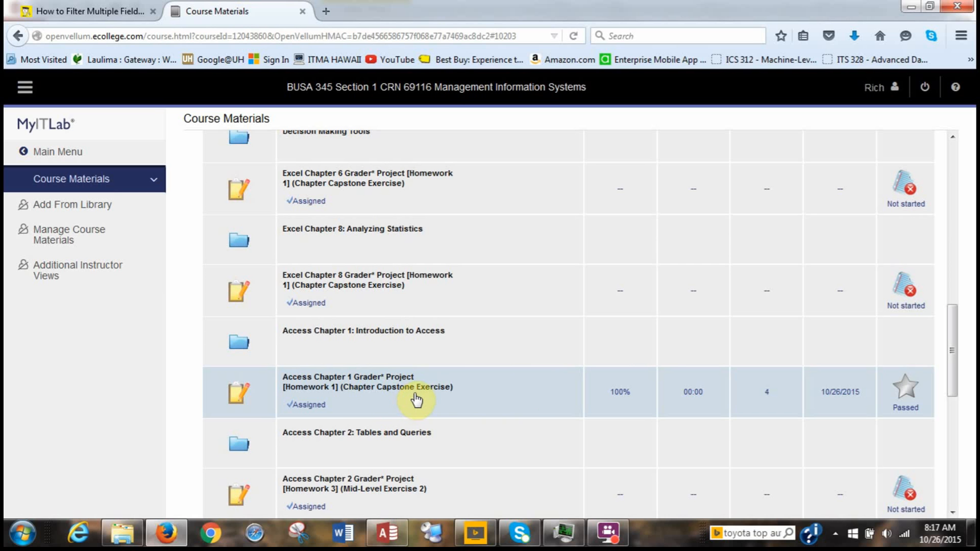
Step: View the submission list and grades of the Access Chapter 1 Grader Project [Homework 1], and close it
click(458, 380)
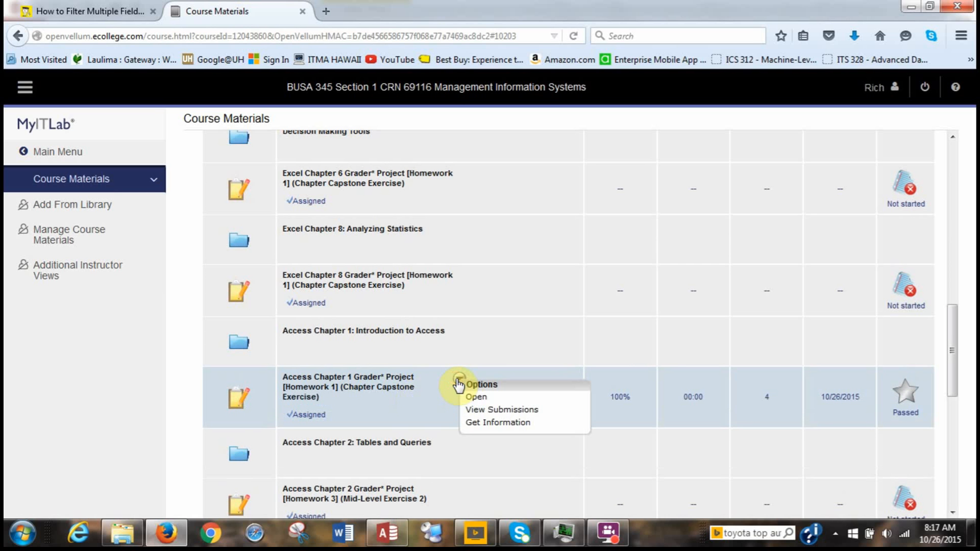
click(473, 410)
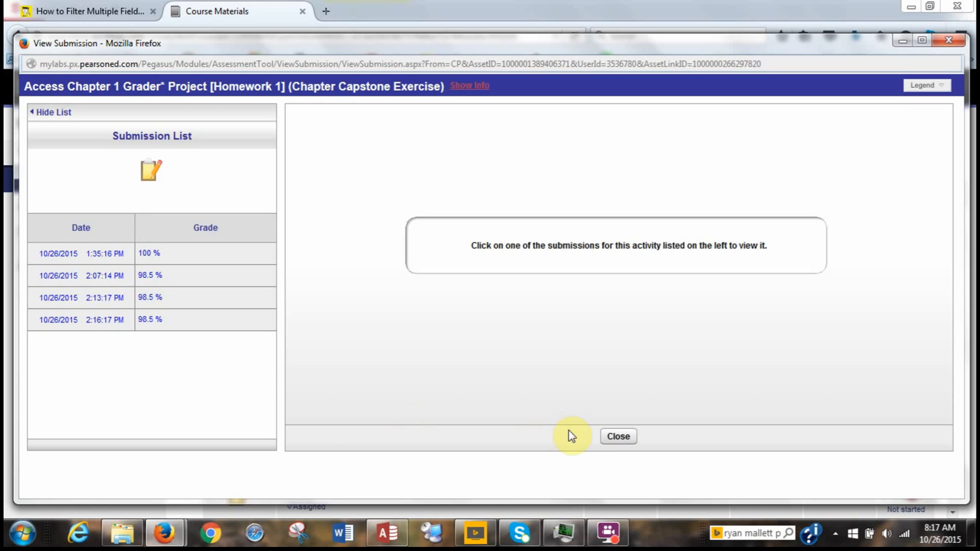
click(618, 437)
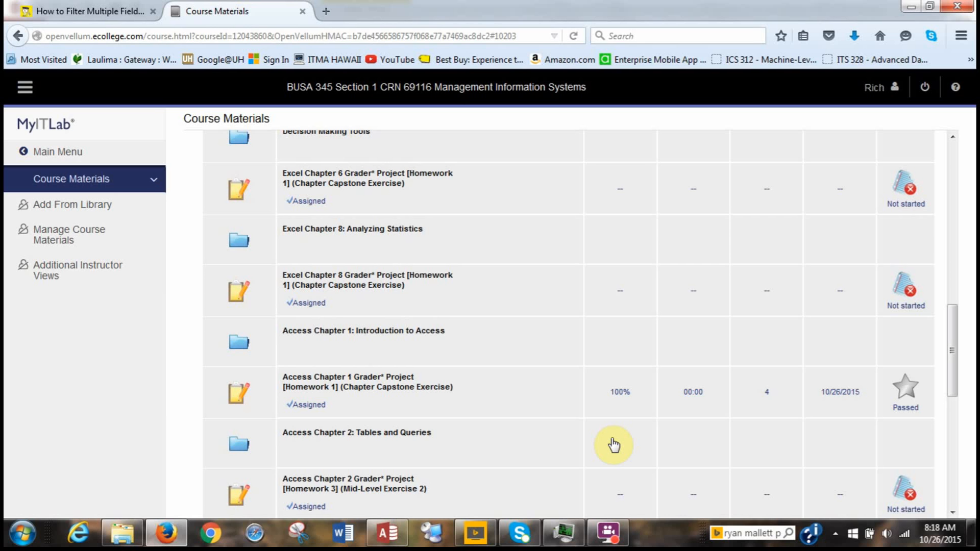
click(608, 531)
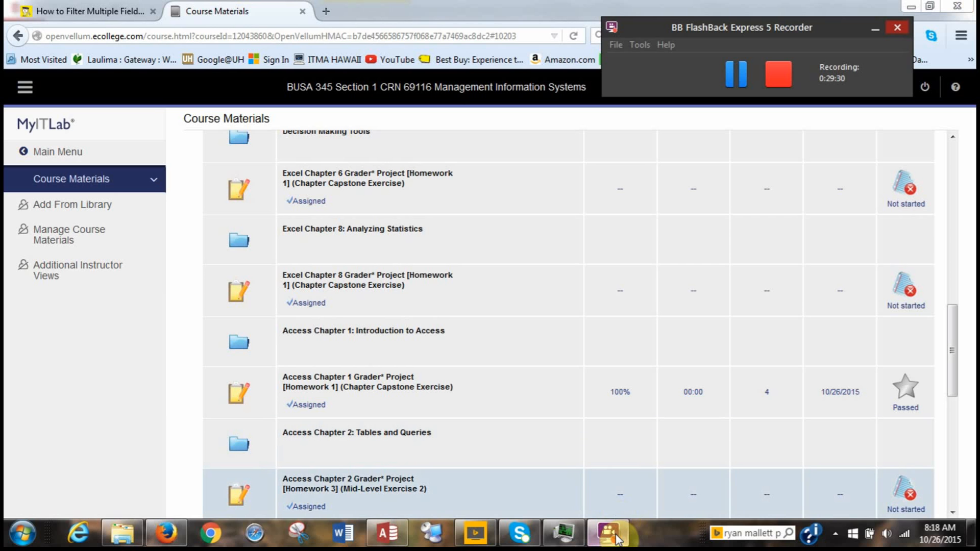